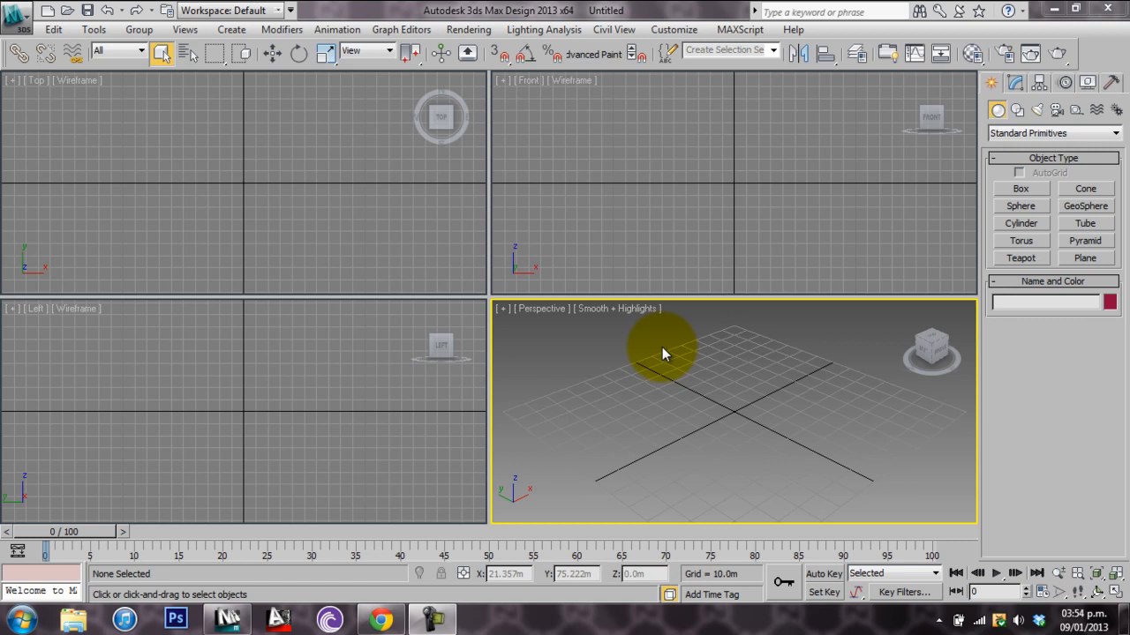
Check the product version in the About 3ds Max Design information and close it
left_click(784, 30)
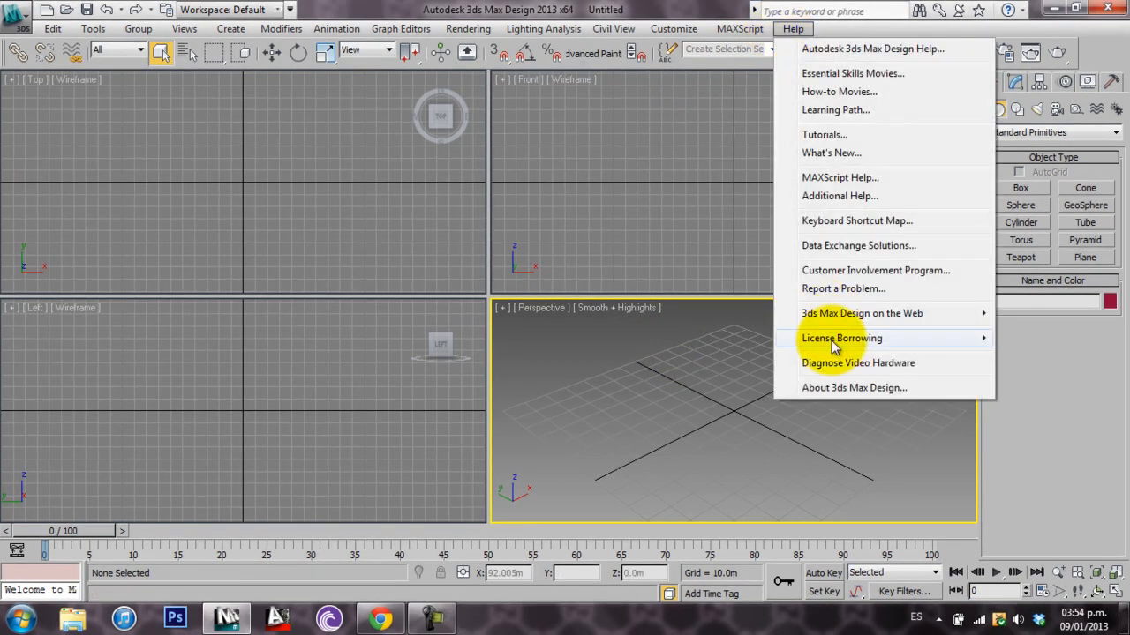
left_click(852, 389)
left_click_drag(294, 9, 565, 48)
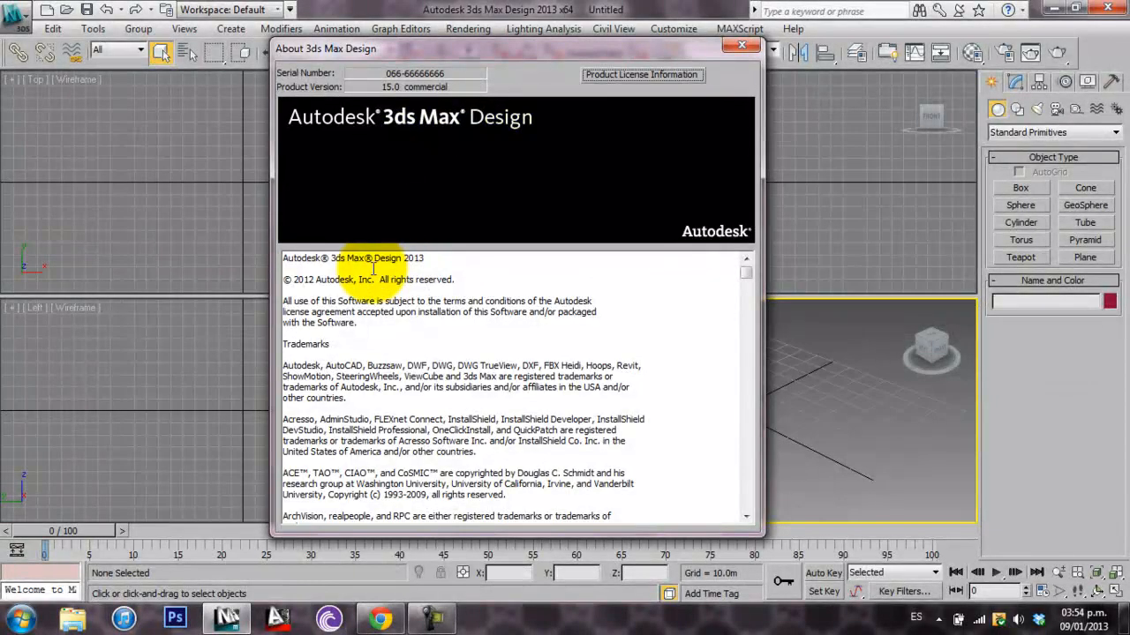
left_click(741, 45)
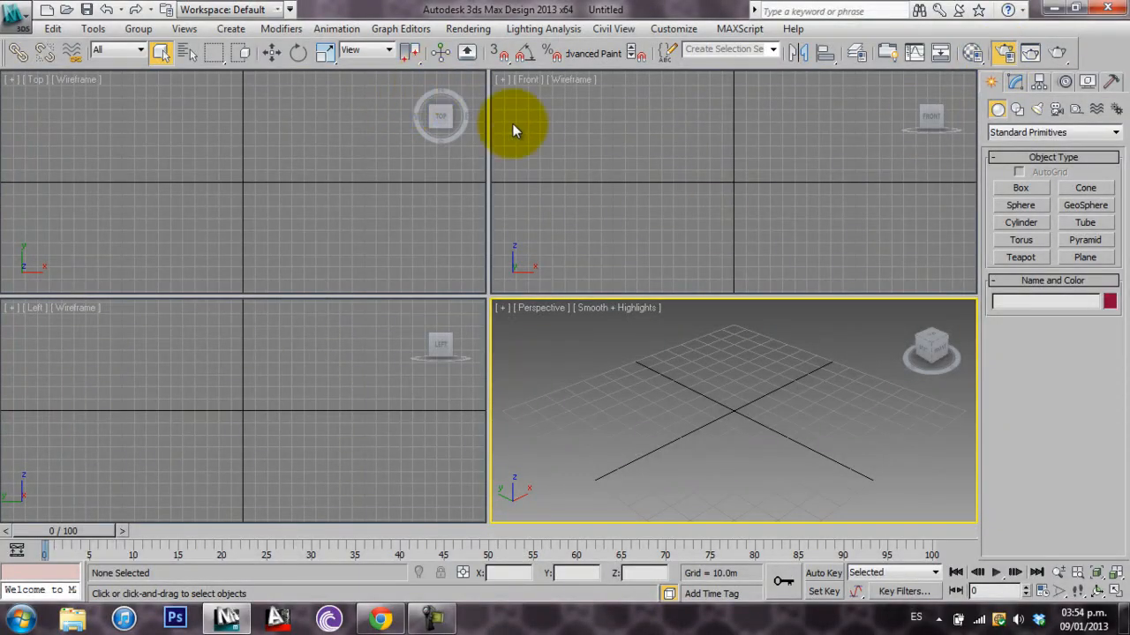
Check the V-Ray version in the renderer's About V-Ray information and close the render setup
key("F10")
left_click(397, 109)
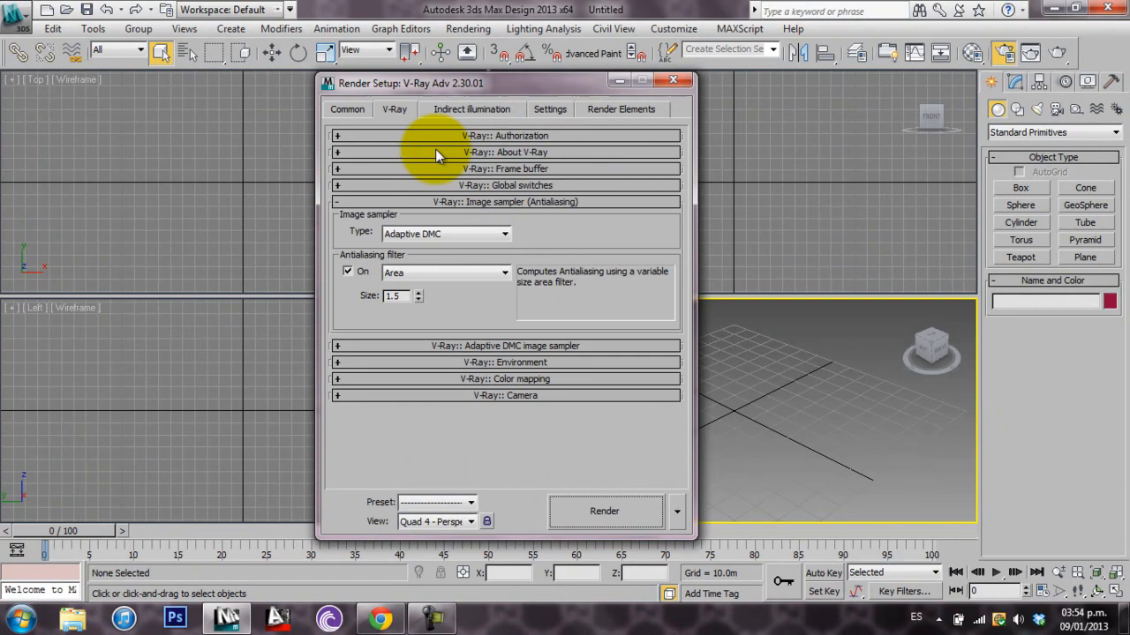
left_click(535, 155)
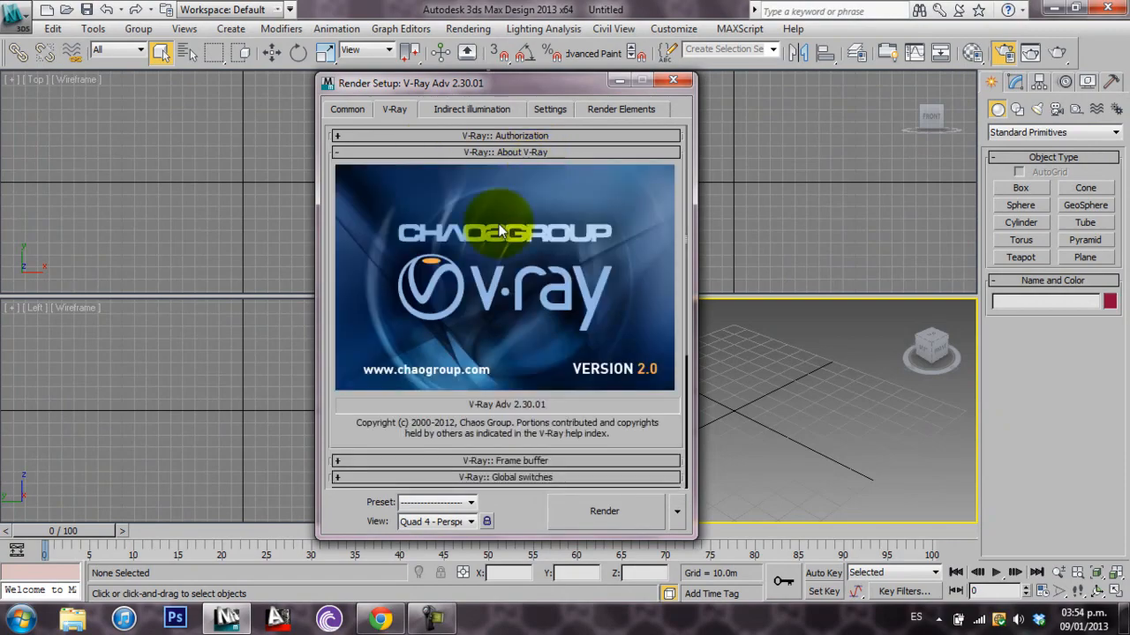
left_click(672, 80)
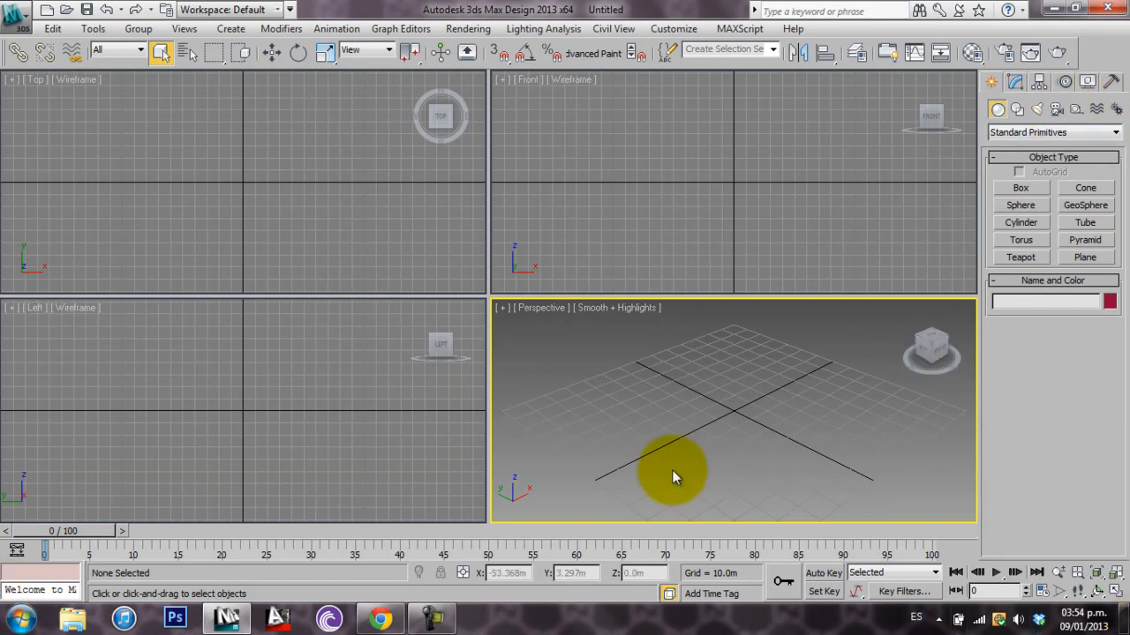
middle_click_drag(738, 432, 742, 425)
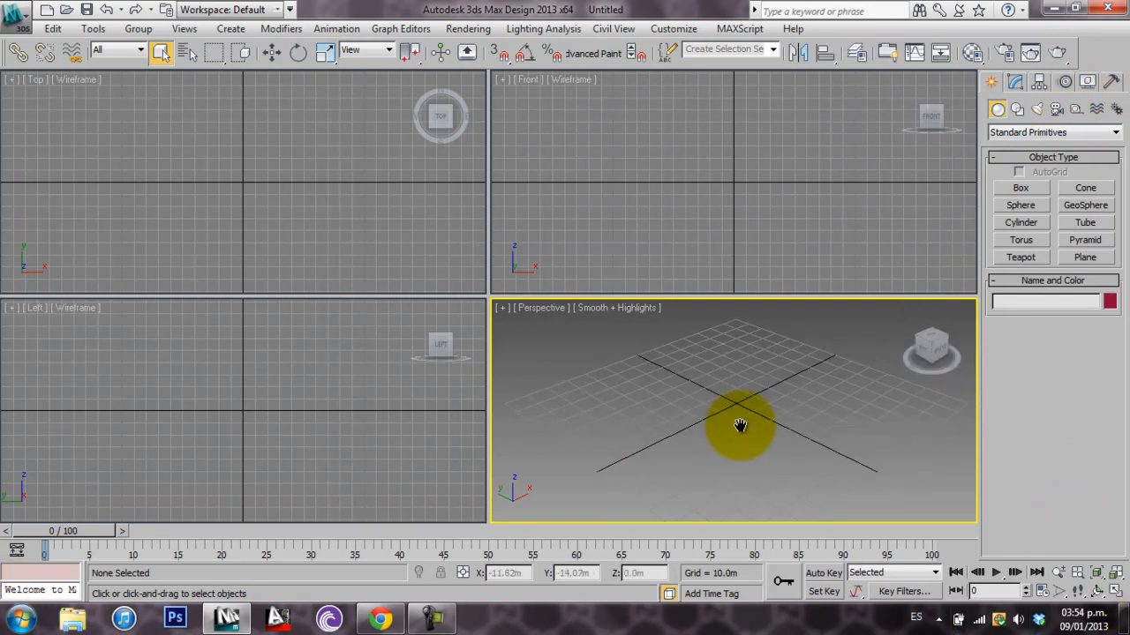
left_click(54, 29)
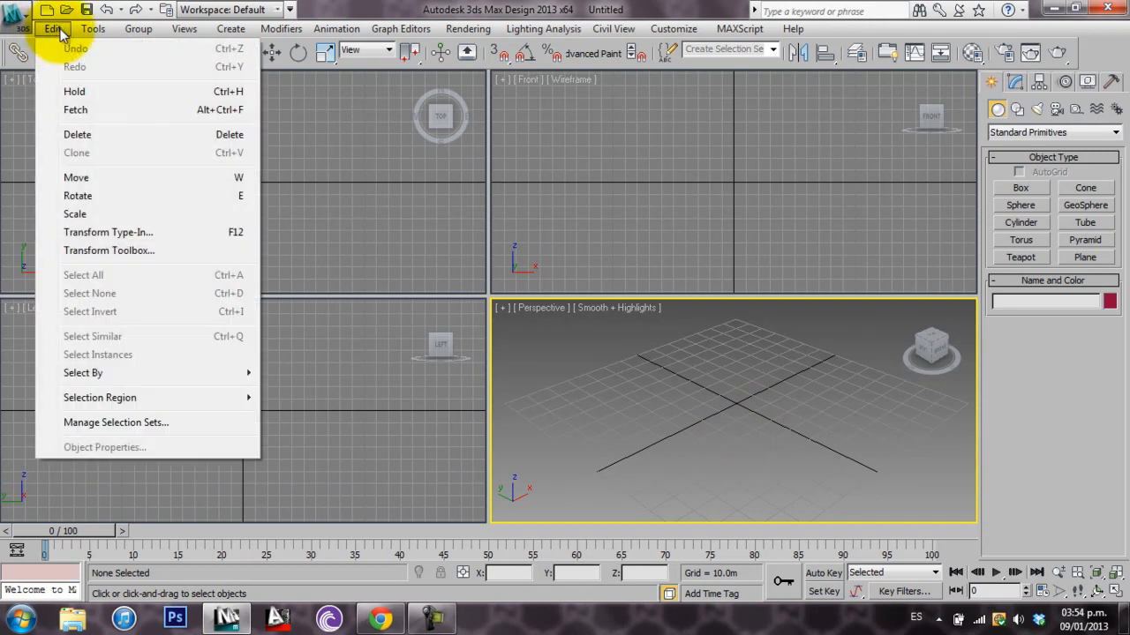
key("Escape")
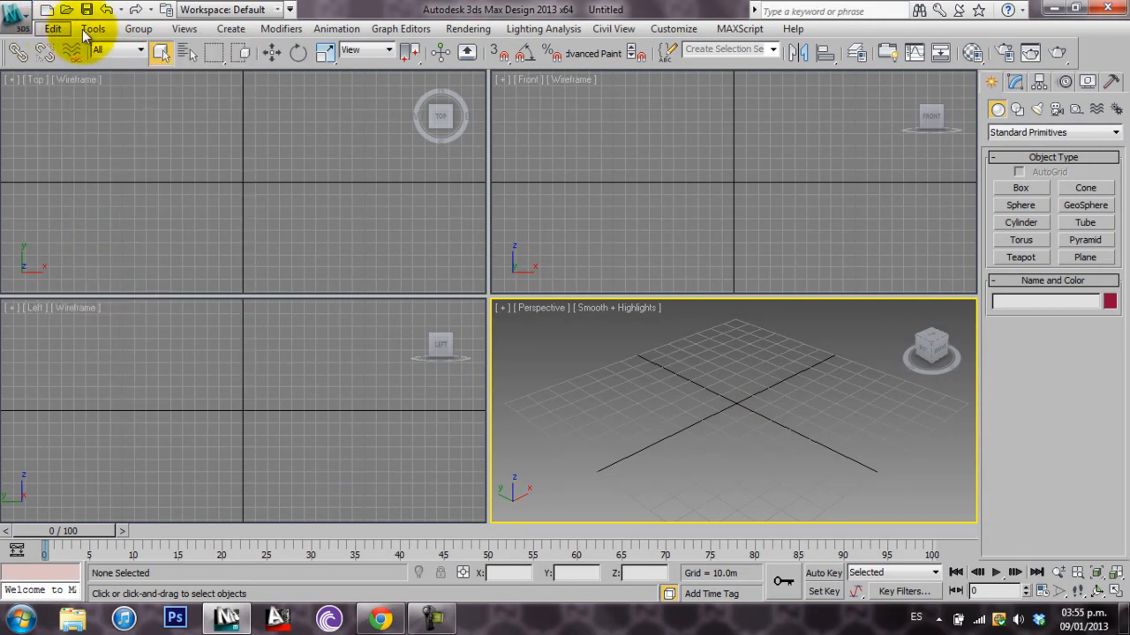
left_click(54, 29)
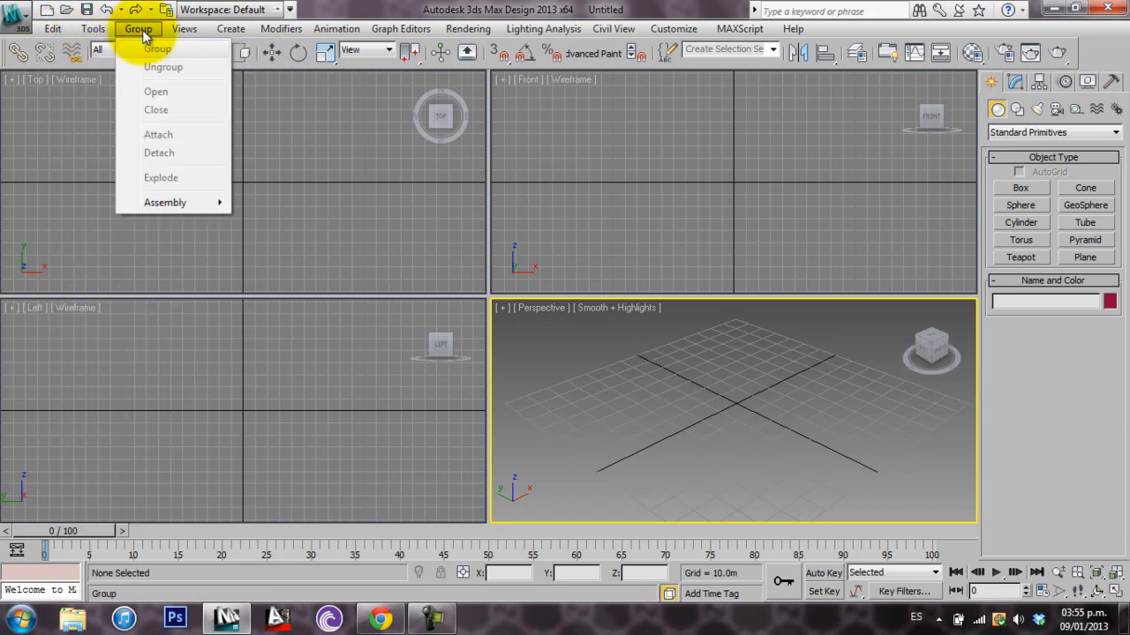
key("Escape")
left_click(55, 30)
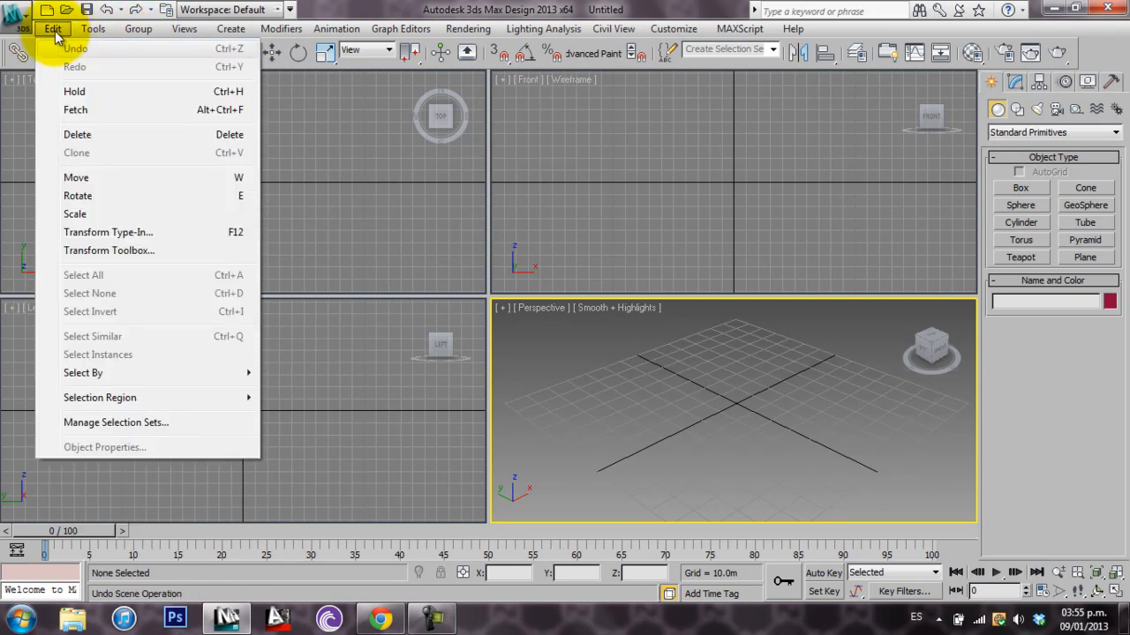
left_click(54, 29)
left_click(125, 29)
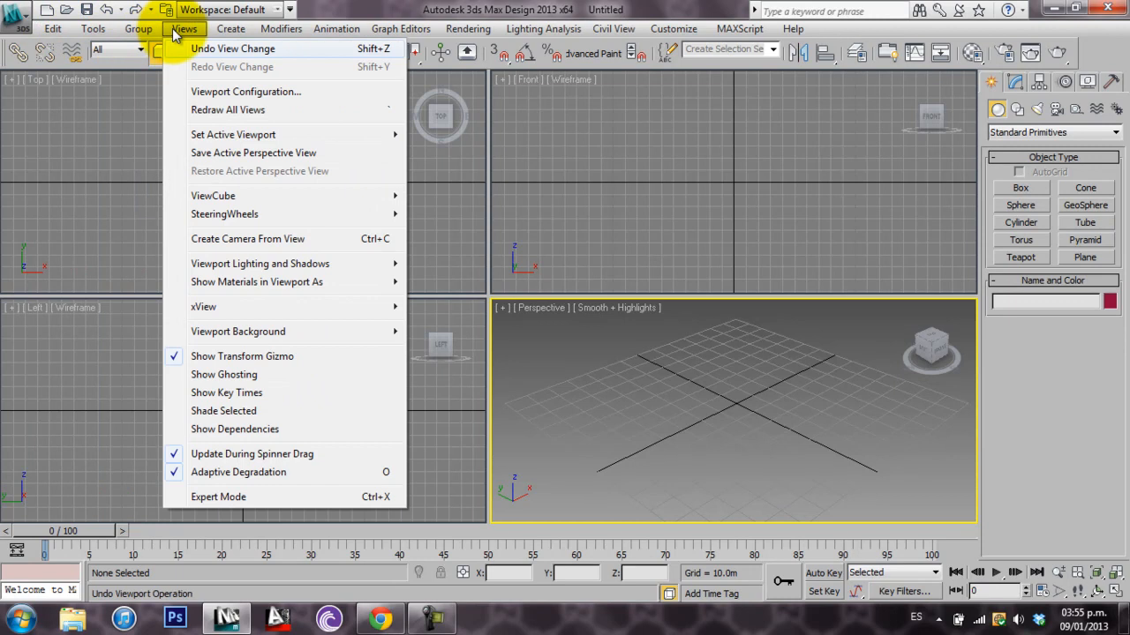
mouse_move(59, 35)
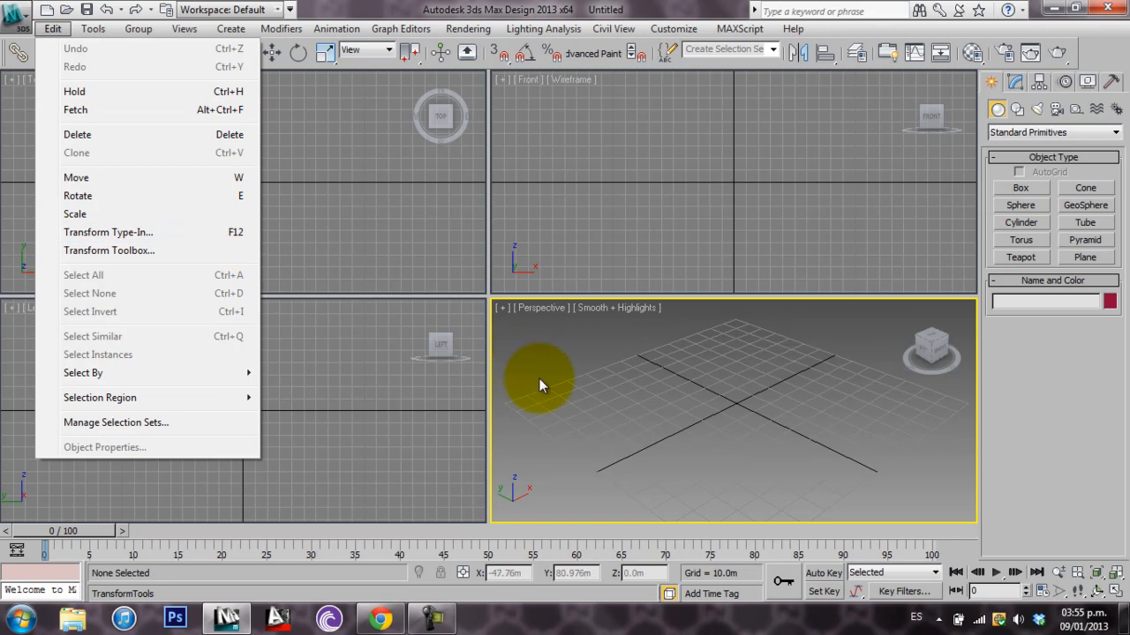
left_click(631, 411)
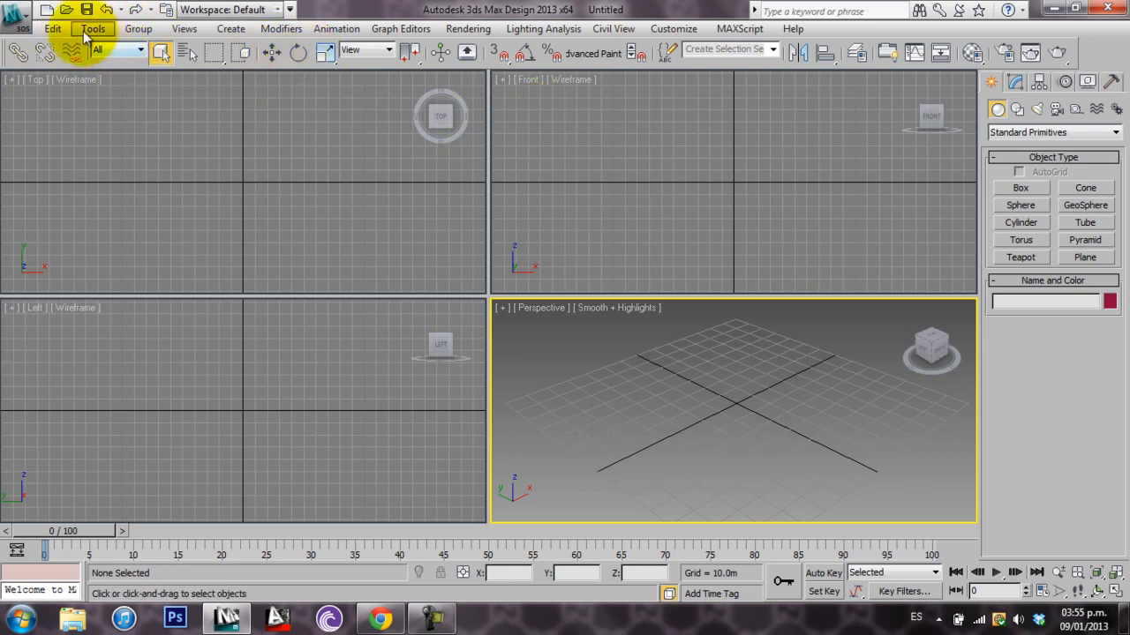
left_click(53, 28)
mouse_move(106, 35)
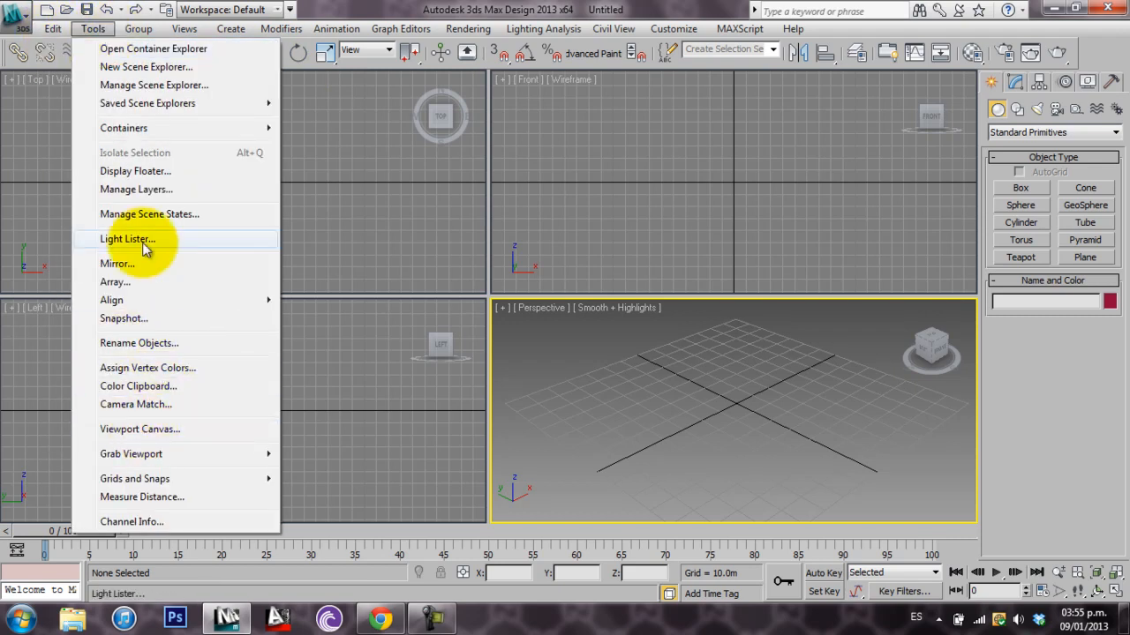
mouse_move(47, 39)
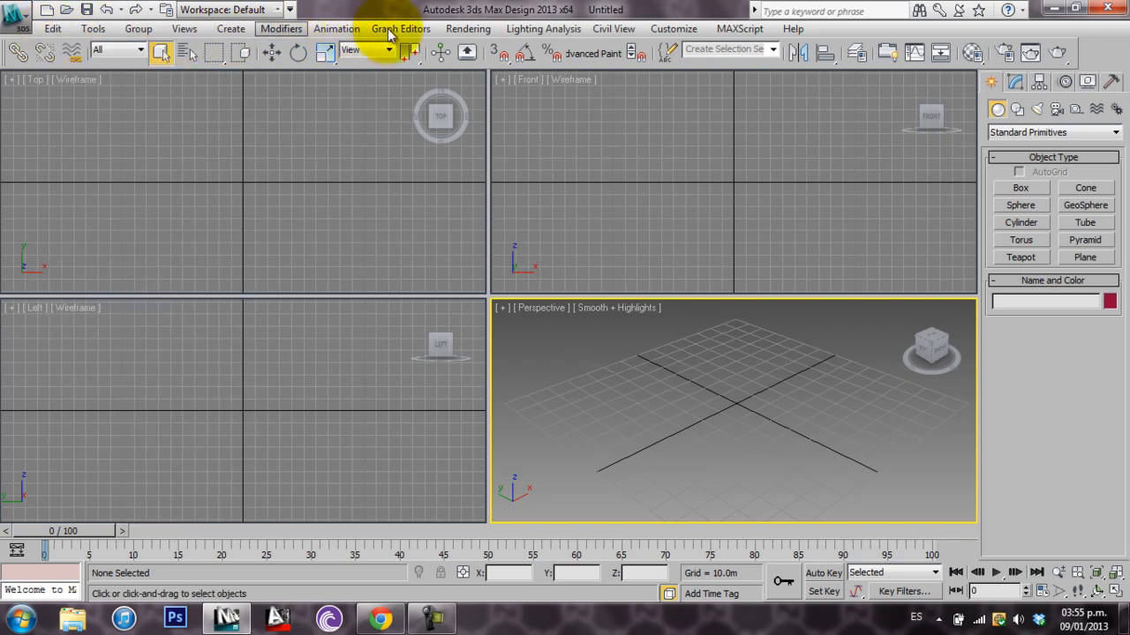
left_click(681, 370)
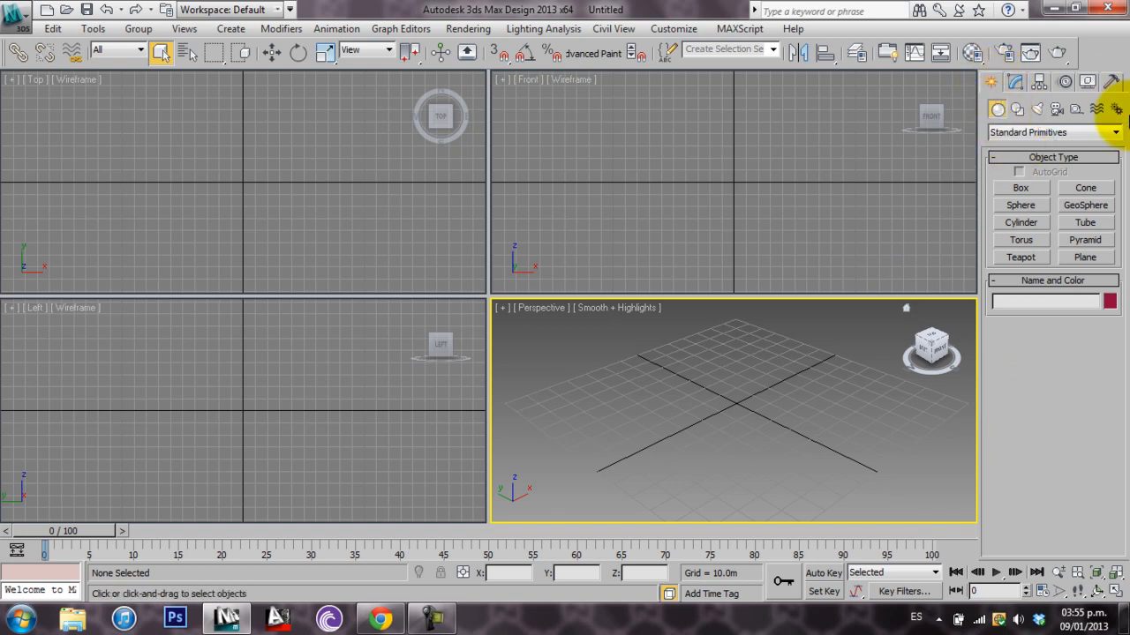
Switch the geometry category to VRay and back to Standard Primitives, and maximize the Perspective viewport
left_click(1004, 132)
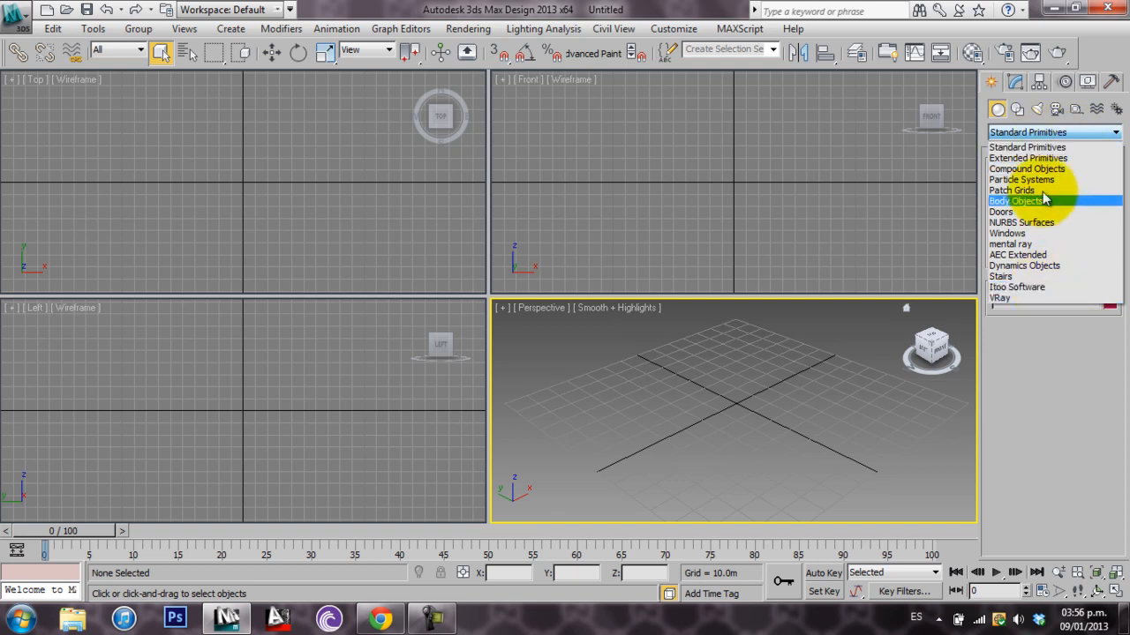
key("Return")
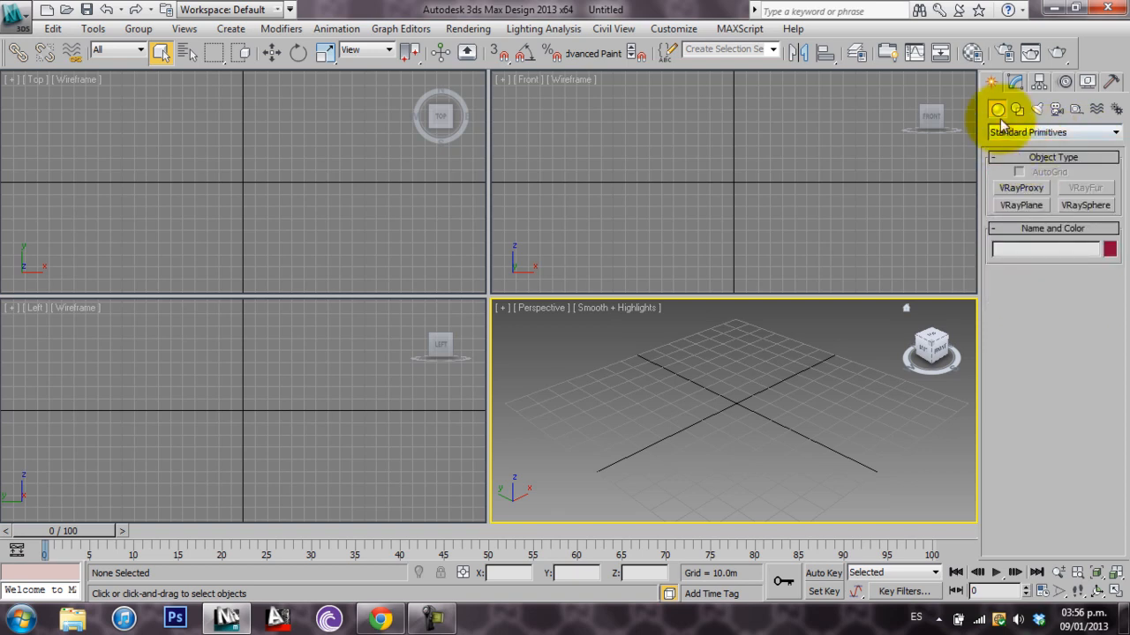
left_click(1026, 132)
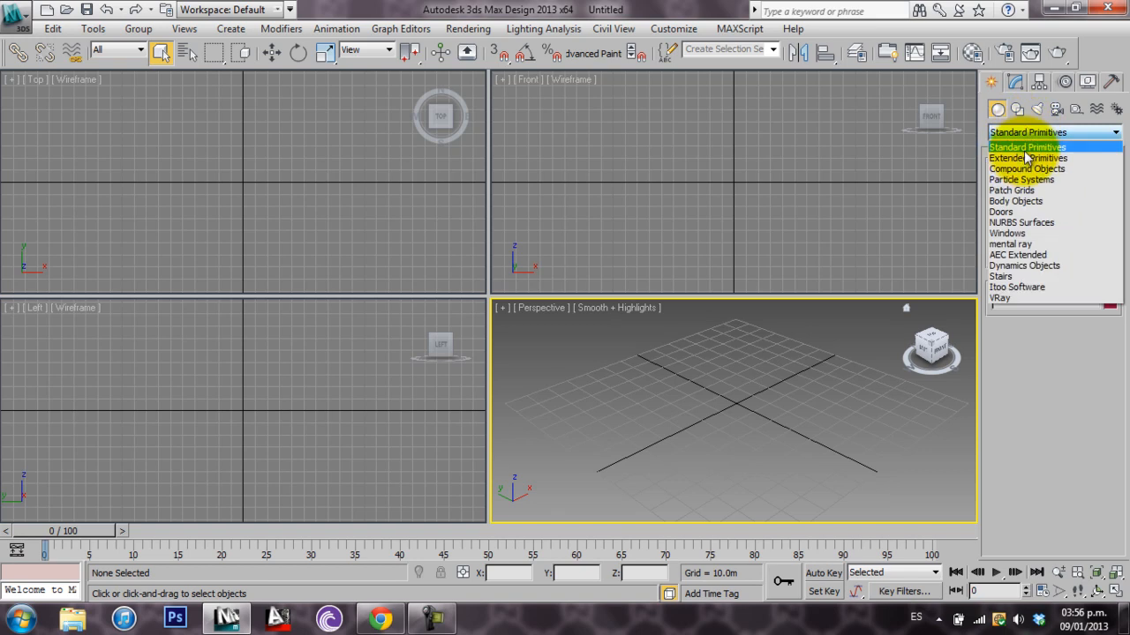
left_click(1022, 143)
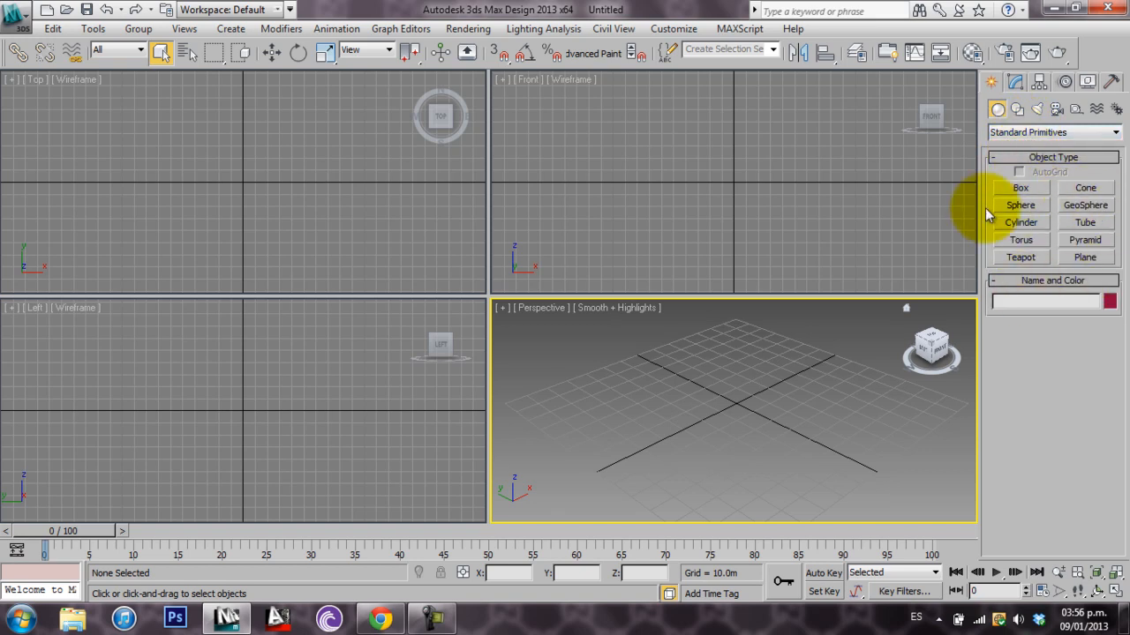
left_click(1117, 593)
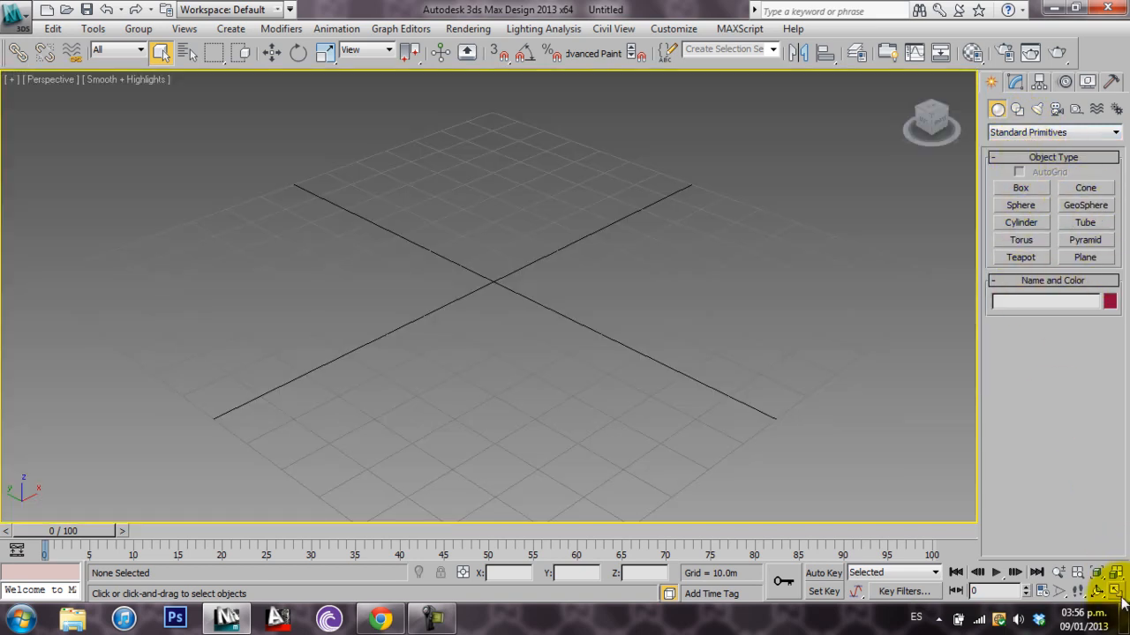
Draw a box primitive over the middle of the grid
left_click(1023, 190)
middle_click_drag(573, 268, 516, 337)
left_click_drag(446, 269, 403, 373)
left_click(406, 231)
Draw a cone behind the box with radii of about 16.5 m and 4.4 m and a height of about 23.7 m
left_click(1089, 189)
left_click_drag(663, 270, 714, 303)
left_click(714, 191)
left_click(723, 245)
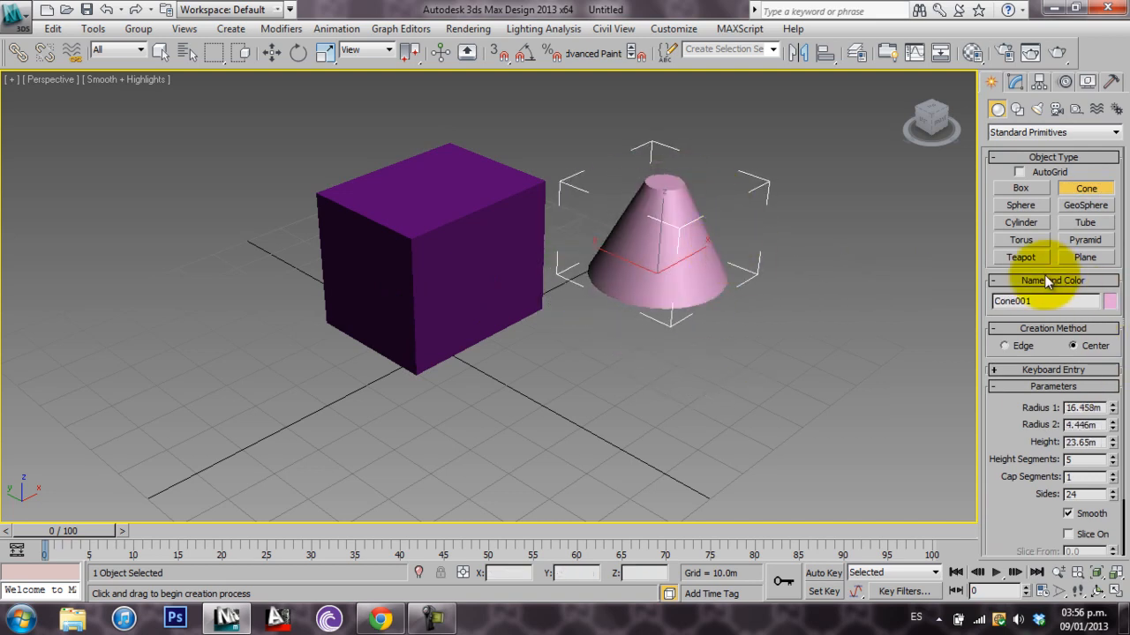
Draw a teapot in front of the cone and leave the creation command
left_click(1036, 258)
left_click_drag(588, 479, 580, 431)
middle_click_drag(690, 394, 713, 396, "alt")
left_click(161, 53)
Select the box, cone and teapot together and delete them
left_click(401, 281)
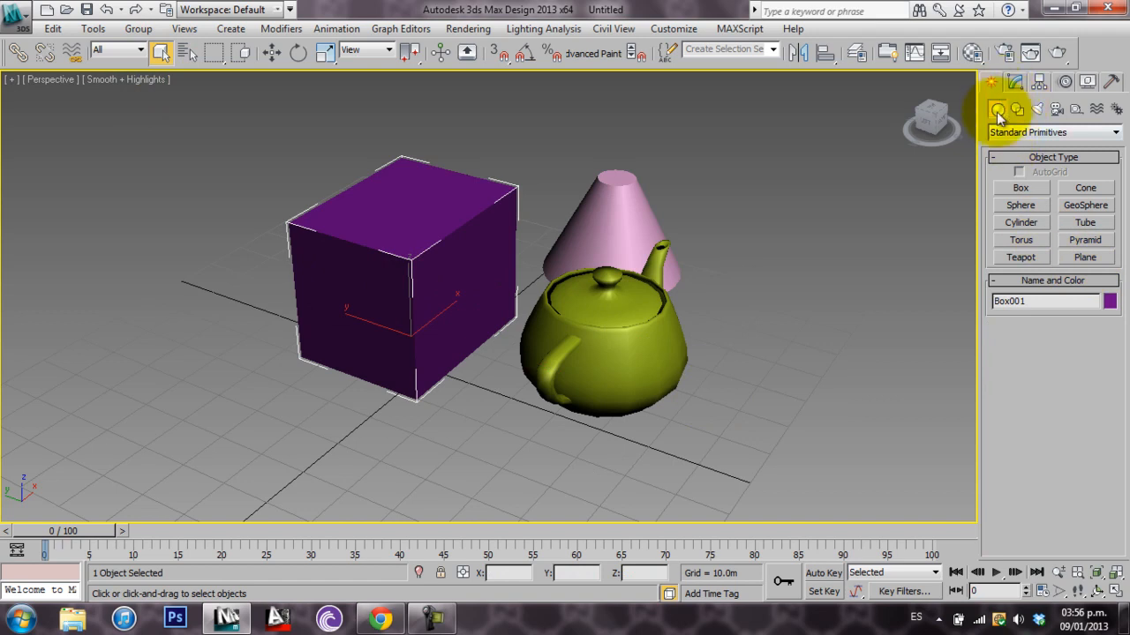
left_click_drag(722, 201, 428, 408)
key("Delete")
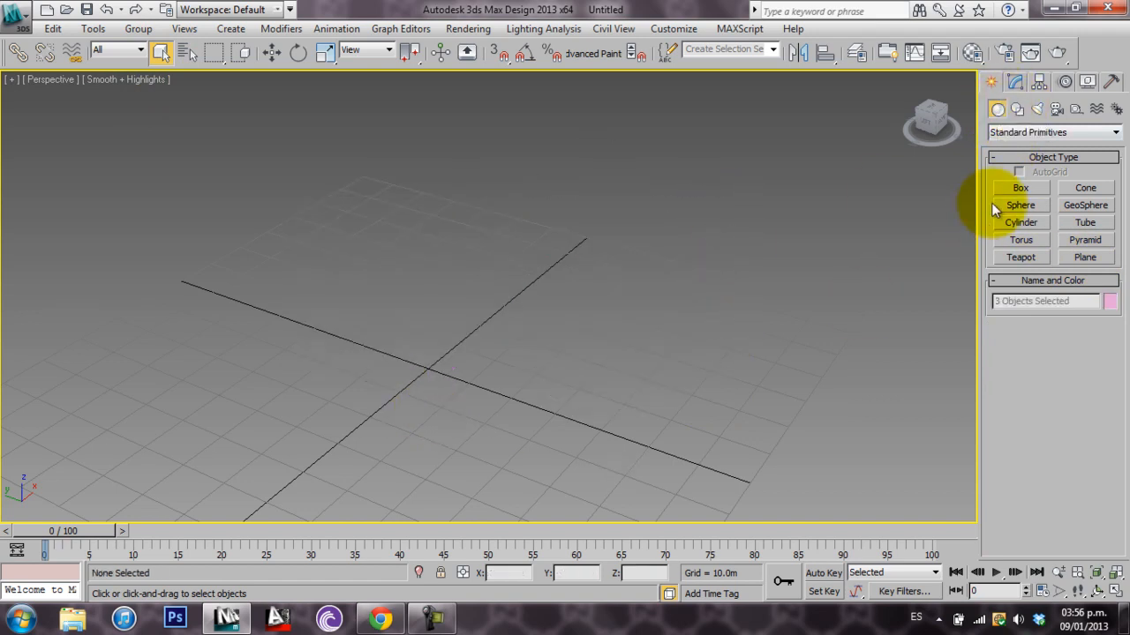
Draw a new box on the grid and resize it to about 34.6 m long, 34.3 m wide and 24 m high
left_click(1020, 187)
mouse_move(565, 280)
left_mouse_down()
mouse_move(361, 449)
mouse_move(248, 327)
left_mouse_up()
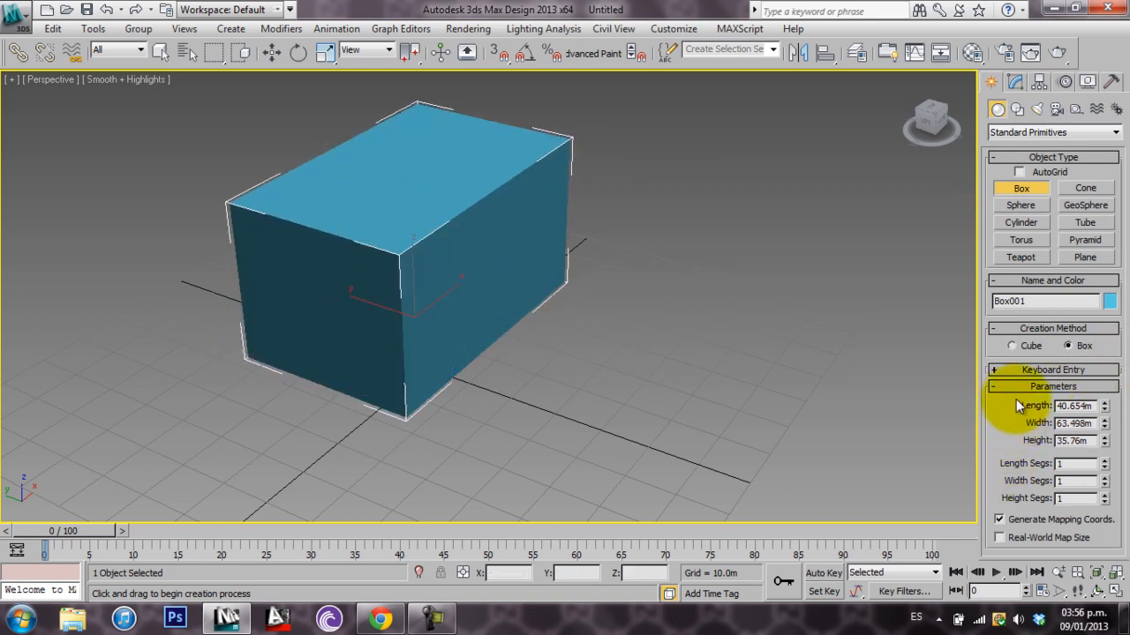
left_click_drag(1103, 407, 1091, 467)
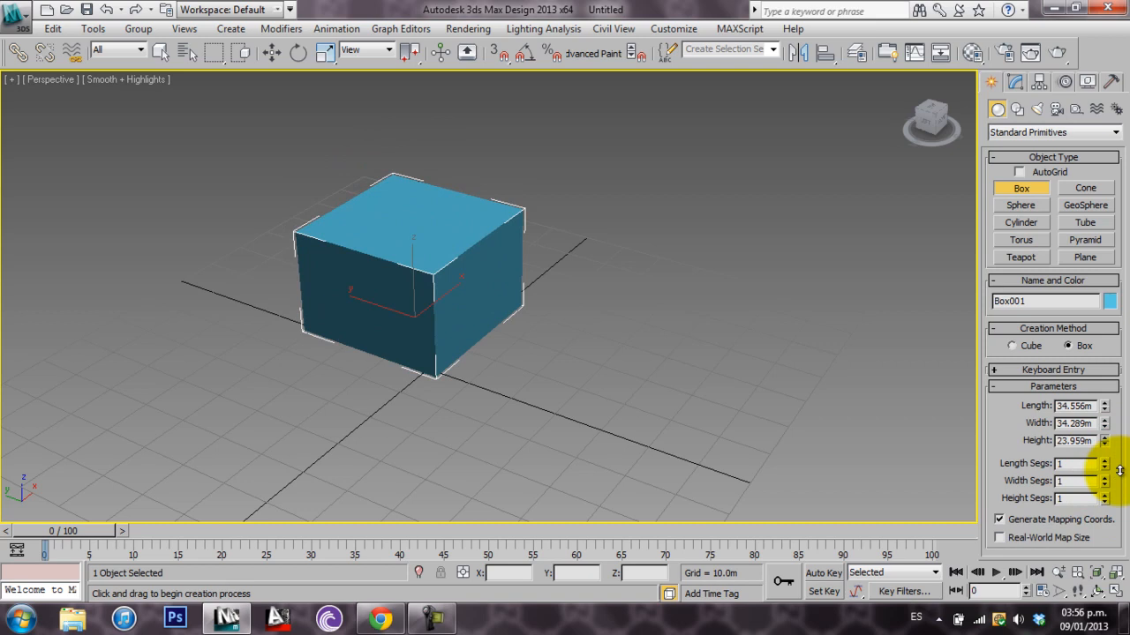
left_click(1006, 387)
double_click(1015, 301)
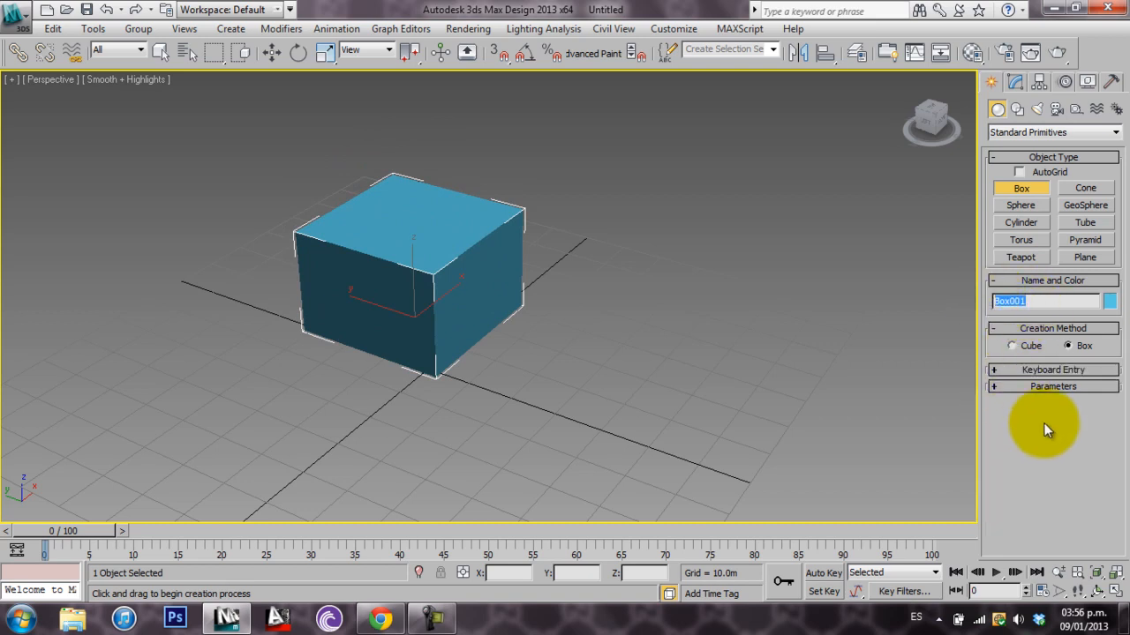
left_click(159, 52)
Create a pivot door from the Doors category near the box, about 119 m wide, 2.3 m deep and 117 m high
left_click(1046, 132)
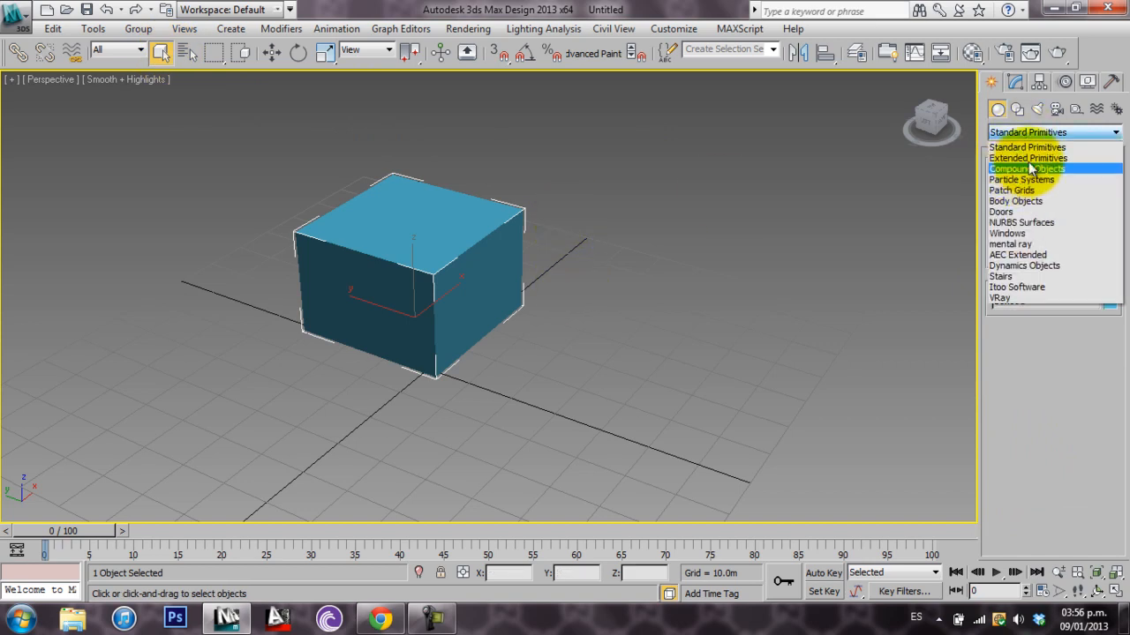
left_click(1034, 212)
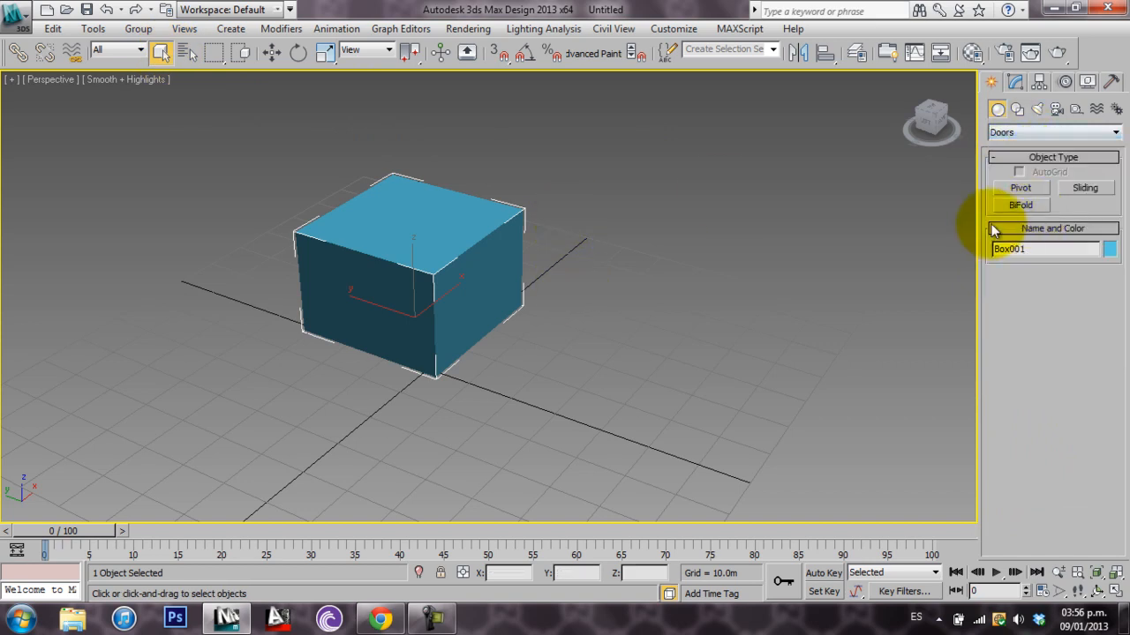
left_click(1038, 196)
scroll(550, 462, "down", 8)
left_click_drag(633, 355, 554, 445)
left_click(548, 450)
left_click(585, 262)
middle_click_drag(640, 332, 693, 390)
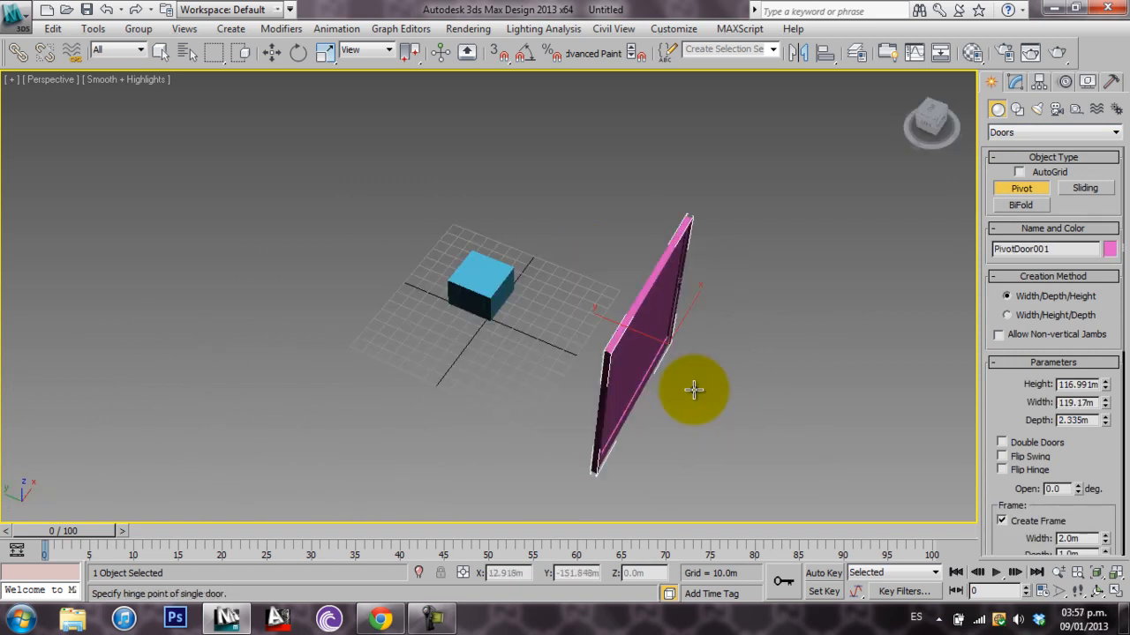
Create a second pivot door between the box and the first door, about 87.7 m wide and 5.75 m deep
left_click_drag(595, 290, 550, 353)
left_click(553, 349)
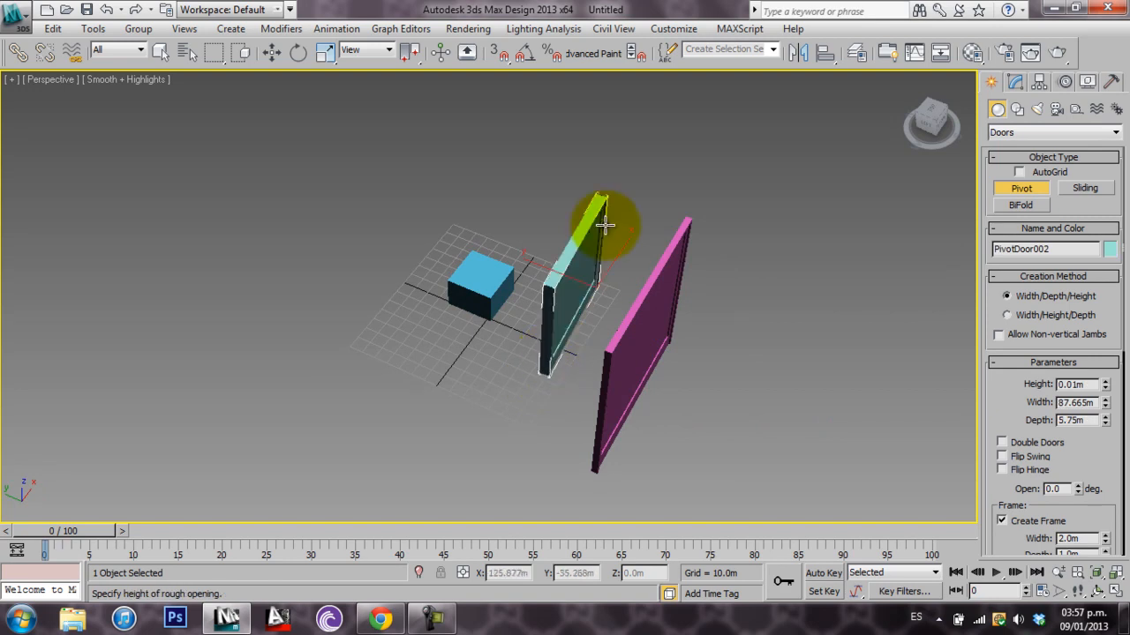
left_click(607, 112)
Select the box and both pivot doors and delete them
left_click(160, 51)
left_click_drag(298, 328, 300, 331)
key("Delete")
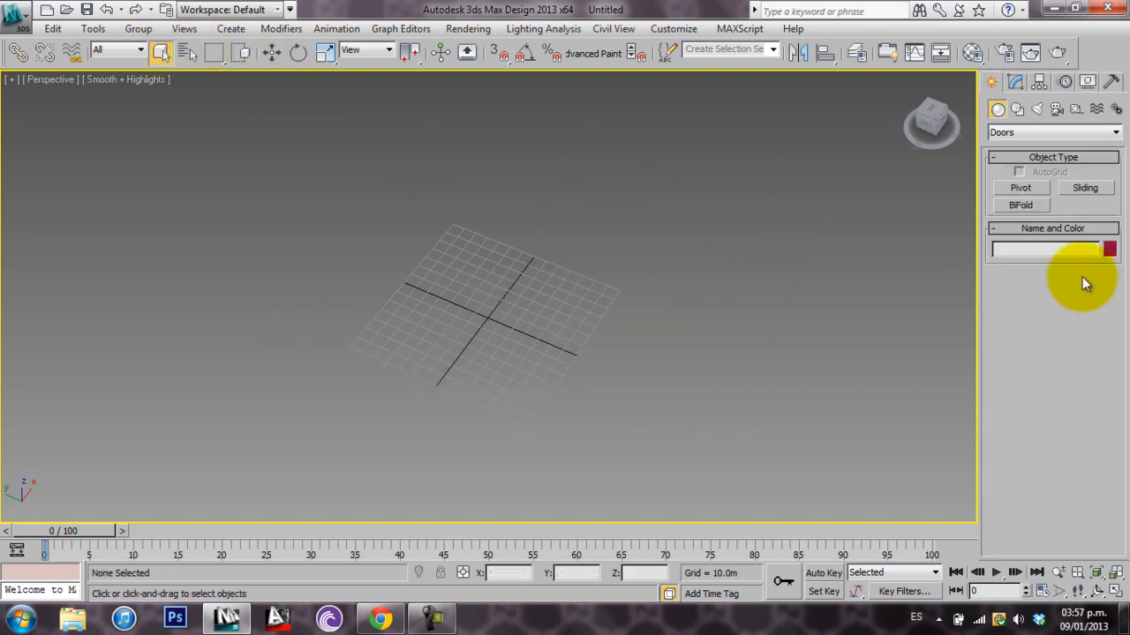
Create an open straight stair from the Stairs category on the grid, about 151 m long and 34 m wide
left_click(1002, 138)
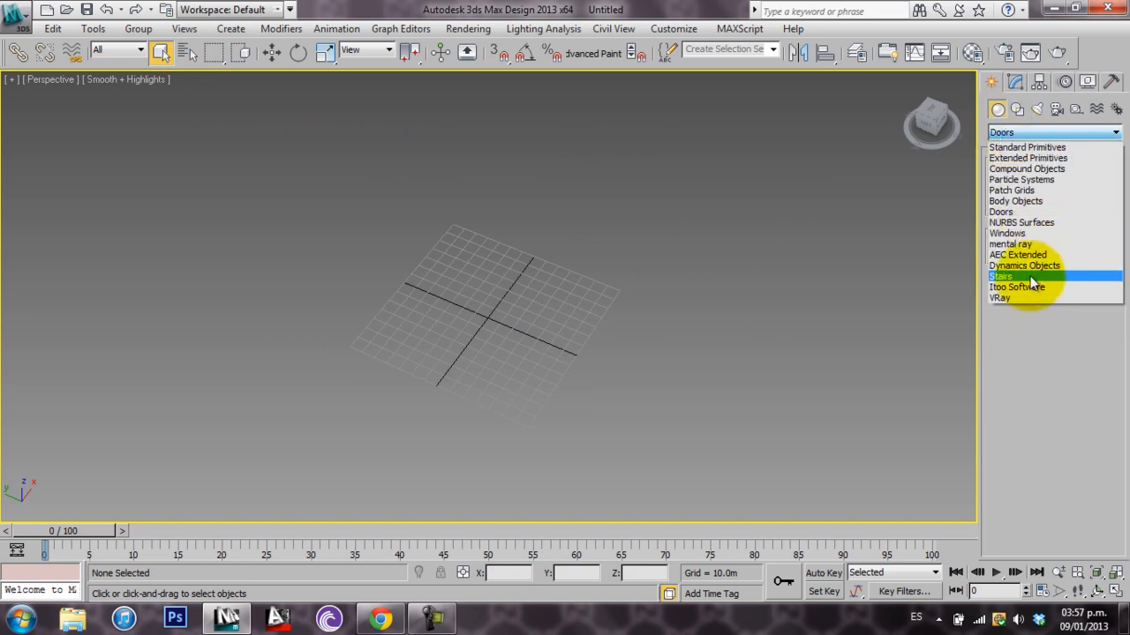
left_click(1033, 279)
left_click(1020, 189)
left_click_drag(570, 389, 379, 311)
left_click(432, 281)
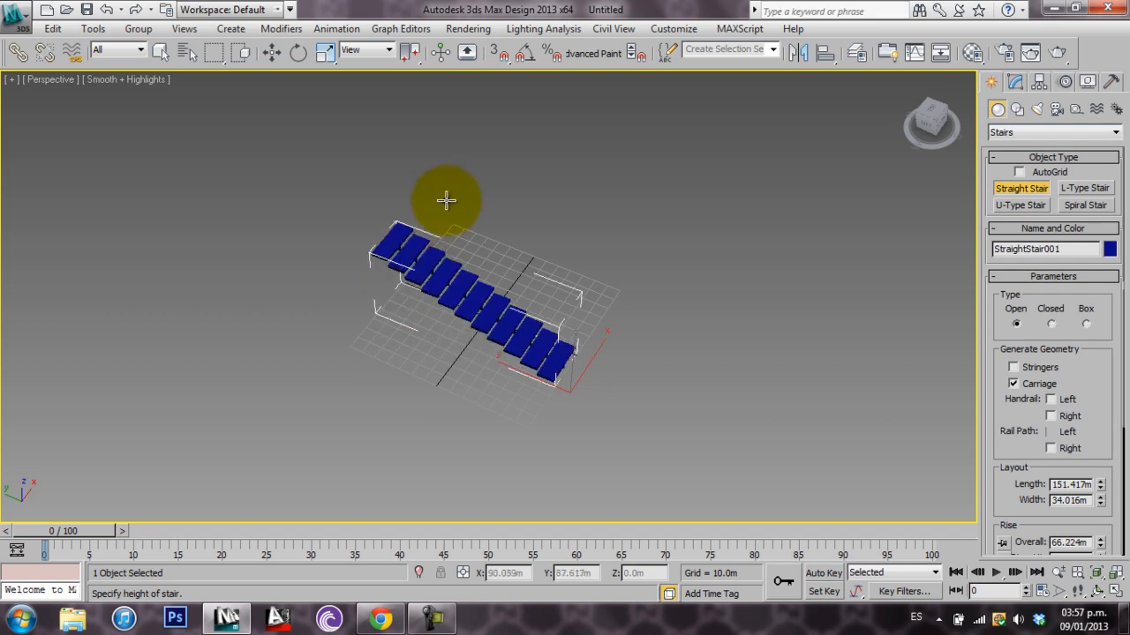
left_click(445, 168)
right_click(445, 167)
Look over the straight stair's modification parameters and delete the stair
middle_click_drag(455, 319, 570, 376)
scroll(570, 376, "up", 3)
middle_click_drag(644, 366, 457, 253)
left_click(1015, 86)
left_click_drag(1083, 425, 1085, 473)
left_click(595, 277)
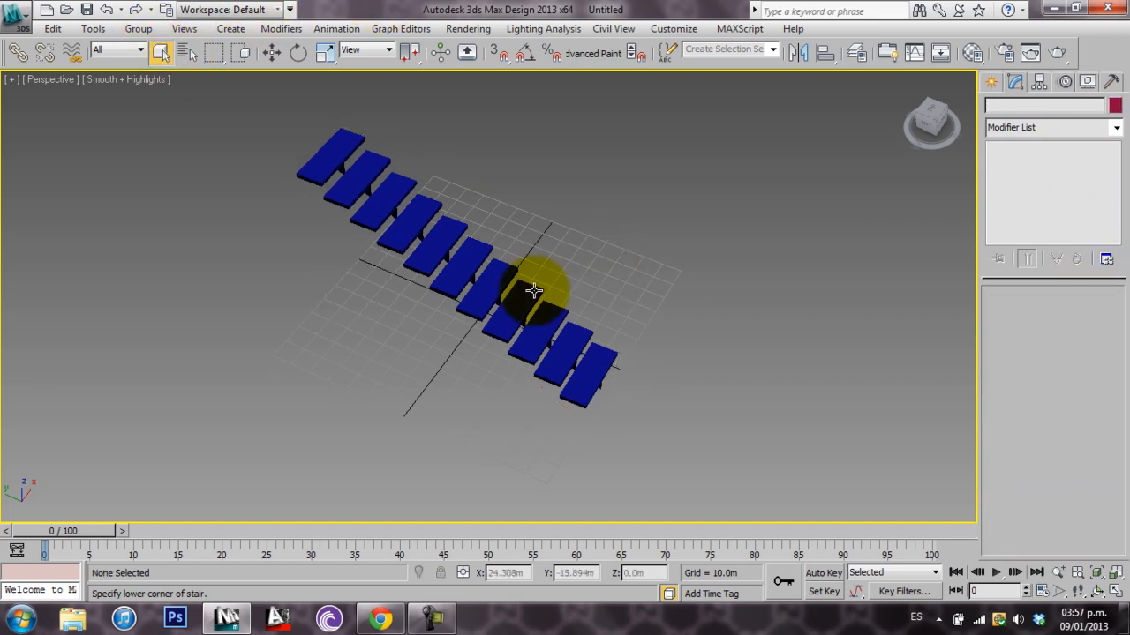
left_click(509, 314)
key("Delete")
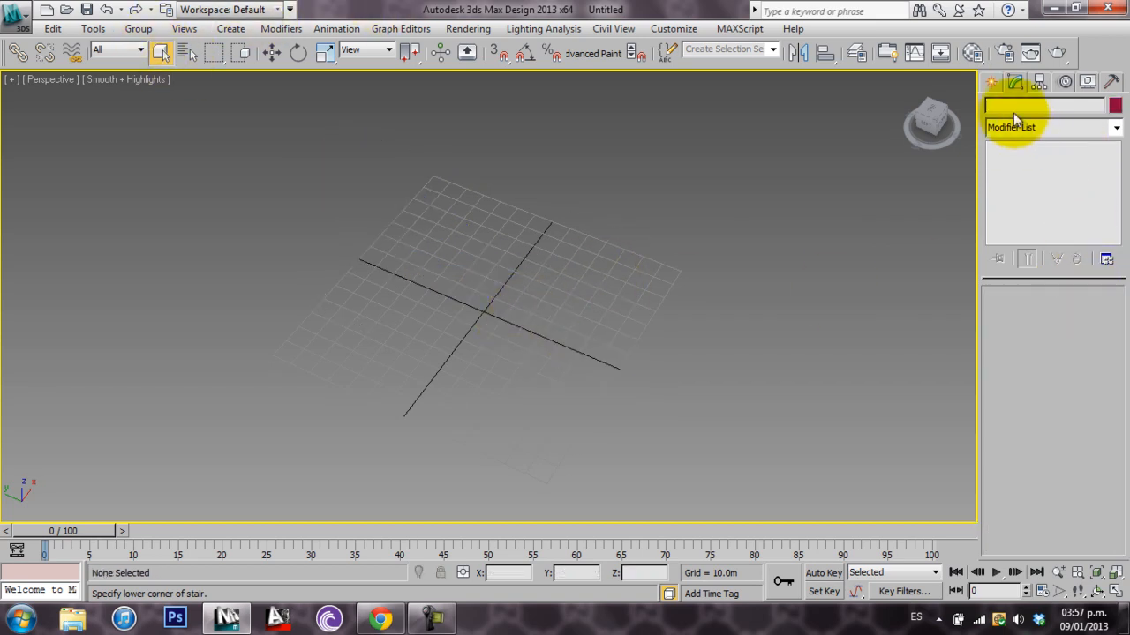
Set the geometry category back to Standard Primitives and switch object creation to spline shapes
left_click(994, 79)
left_click(1010, 132)
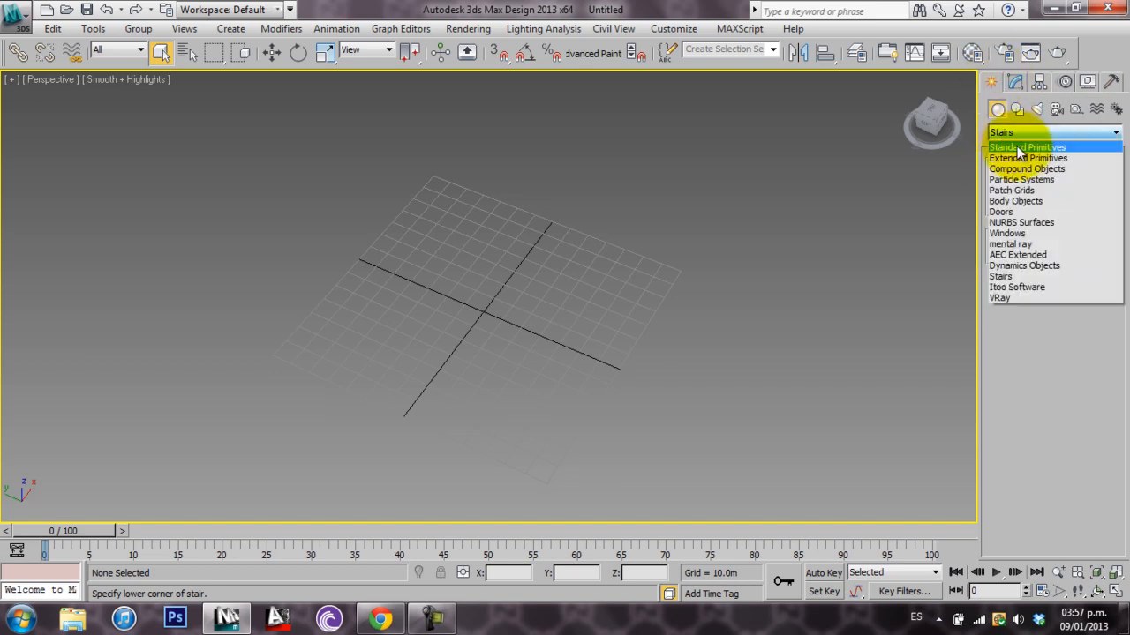
left_click(1020, 147)
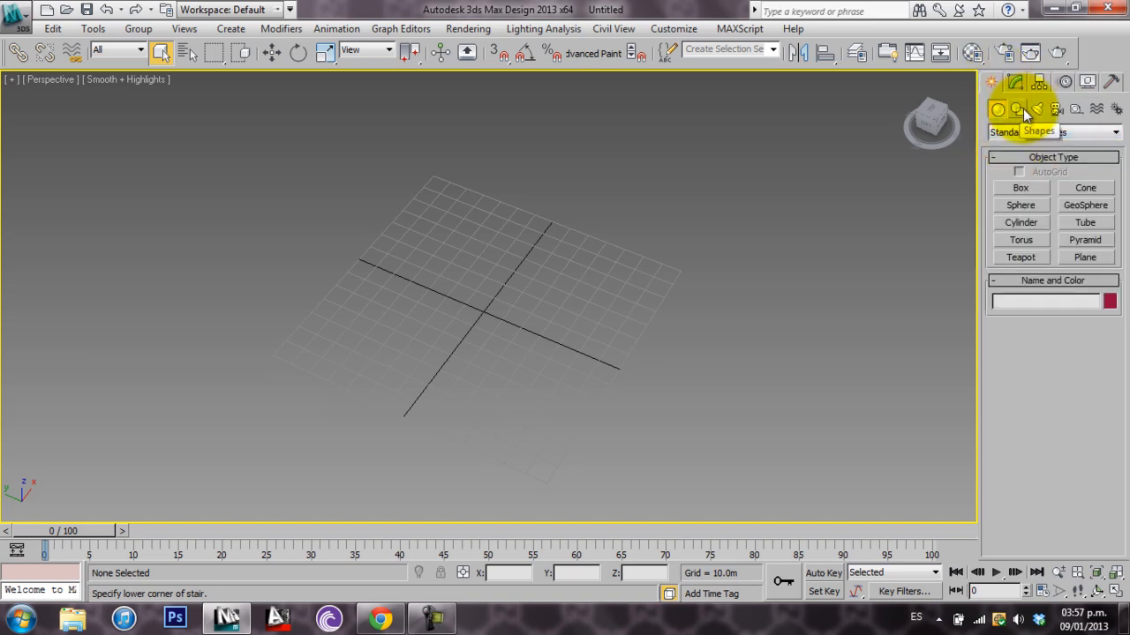
left_click(1019, 108)
middle_click_drag(497, 350, 519, 345)
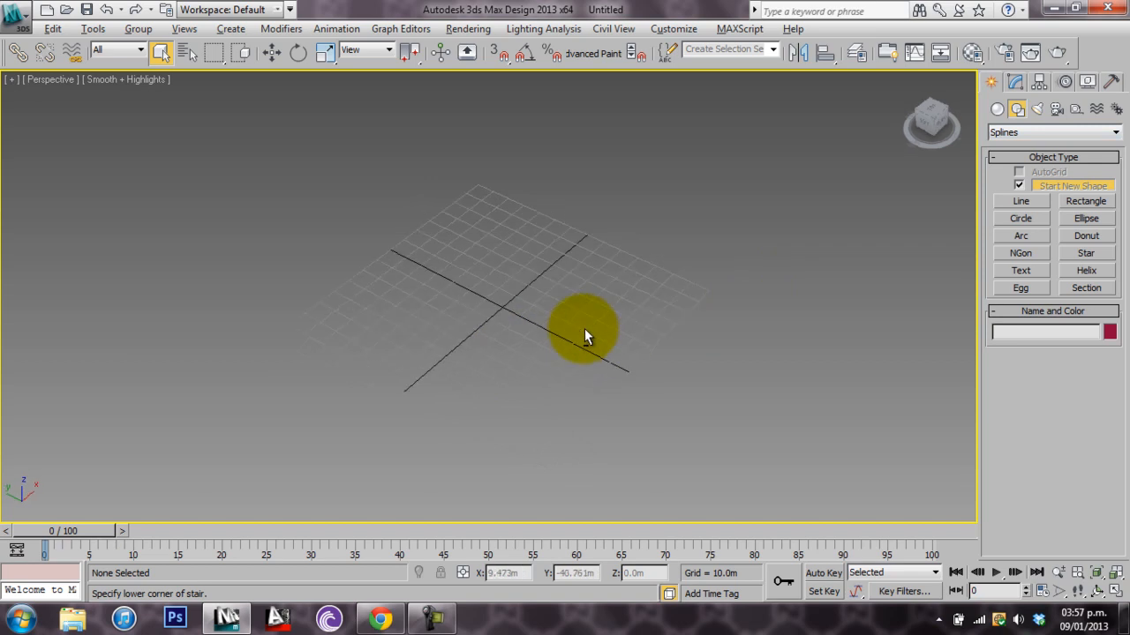
scroll(590, 335, "up", 6)
scroll(459, 357, "up", 2)
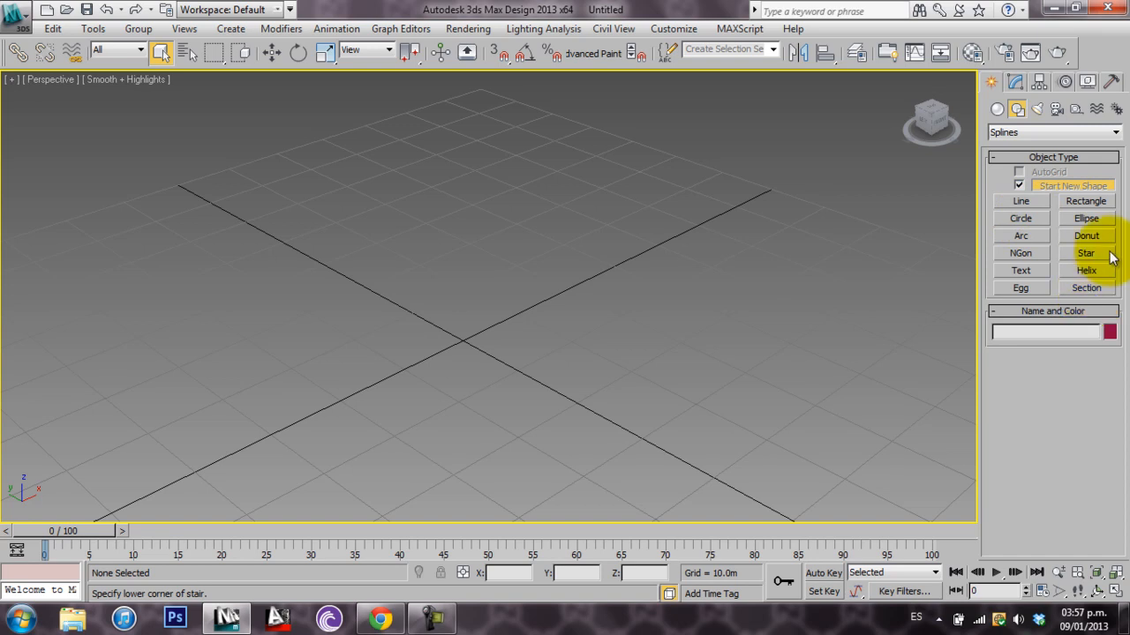
Draw a rounded four-point Line on the grid as a closed loop back to its starting point
left_click(1021, 201)
left_click(736, 234)
left_click(526, 208)
left_click(451, 334)
left_click(713, 405)
left_click(737, 237)
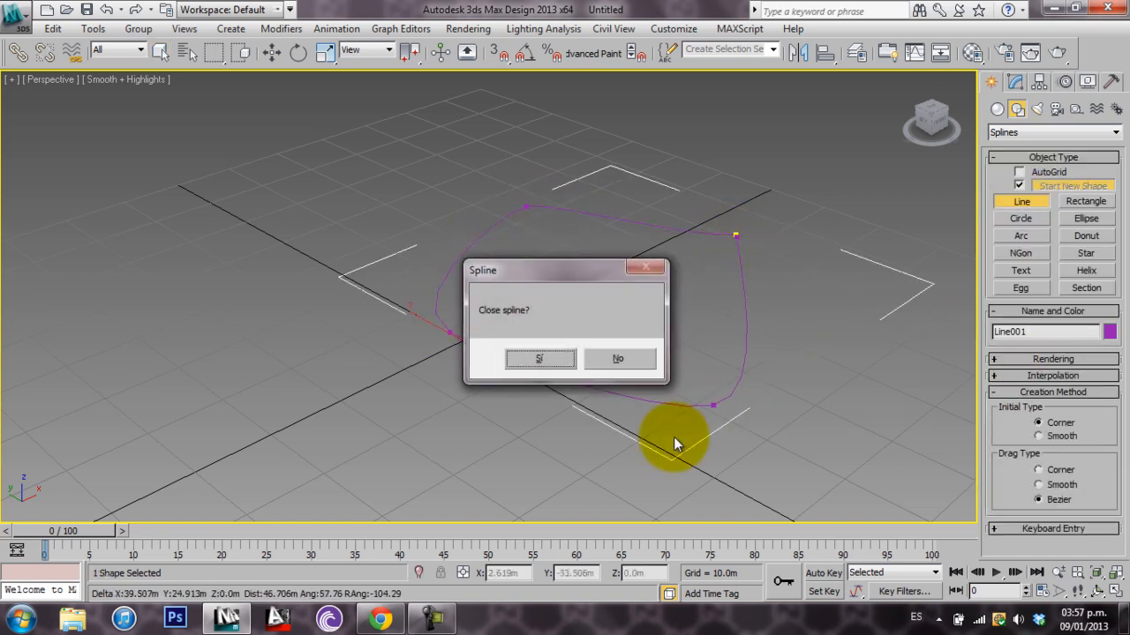
left_click(600, 363)
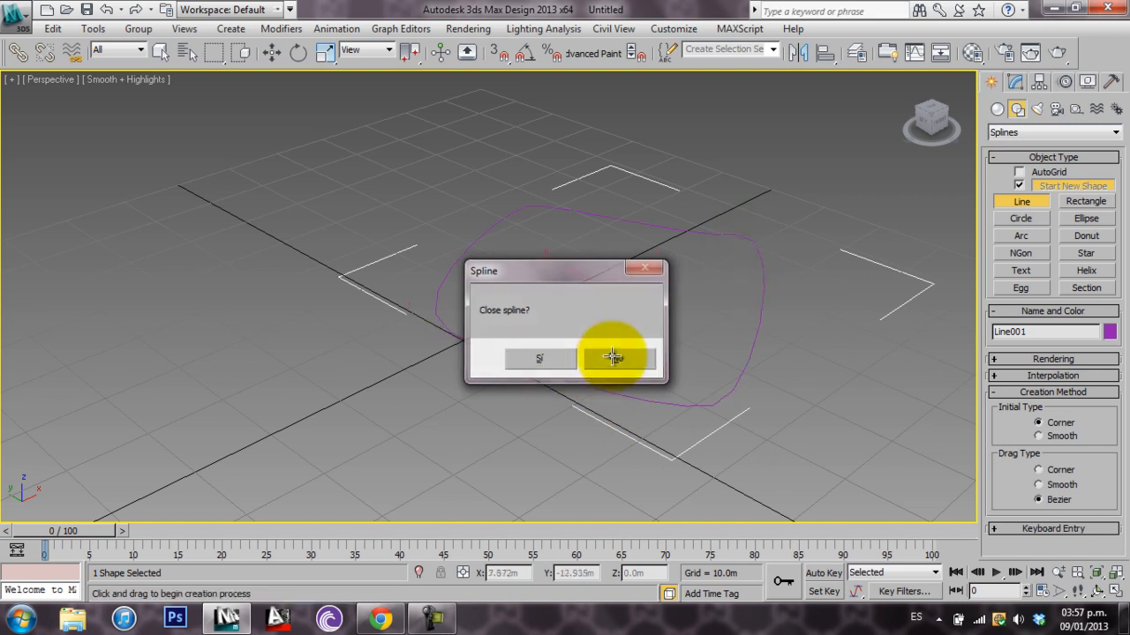
Draw an arc of about 16.9 m radius and a circle of about 15.1 m radius overlapping the closed line
left_click(1020, 237)
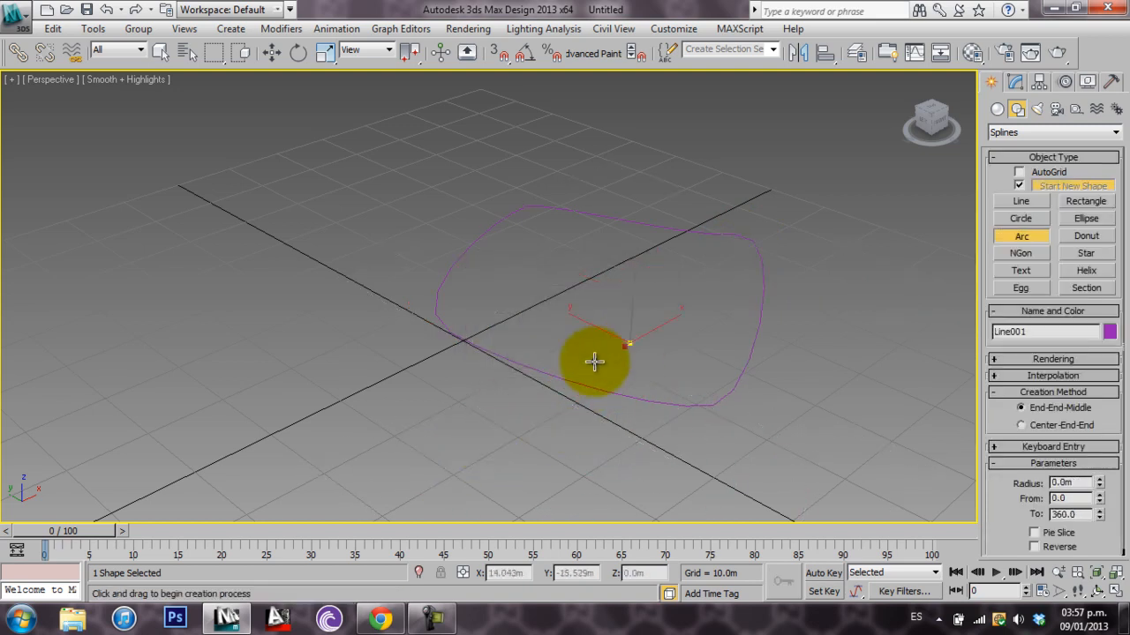
left_click_drag(628, 343, 474, 441)
left_click(471, 391)
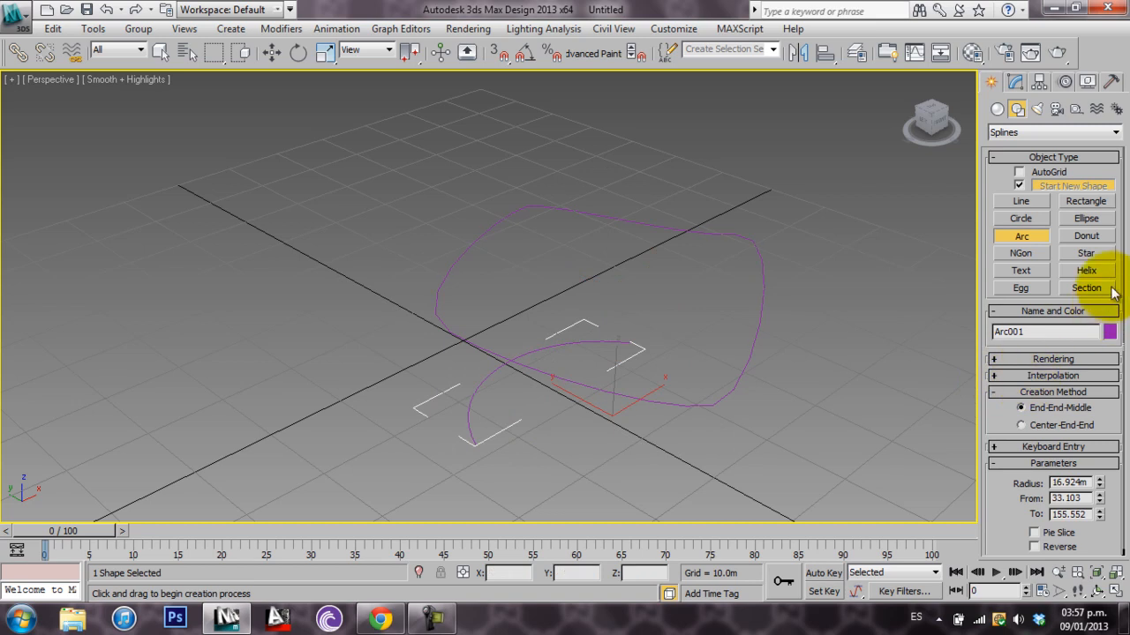
left_click(1087, 220)
left_click(1020, 218)
left_click_drag(719, 363, 815, 416)
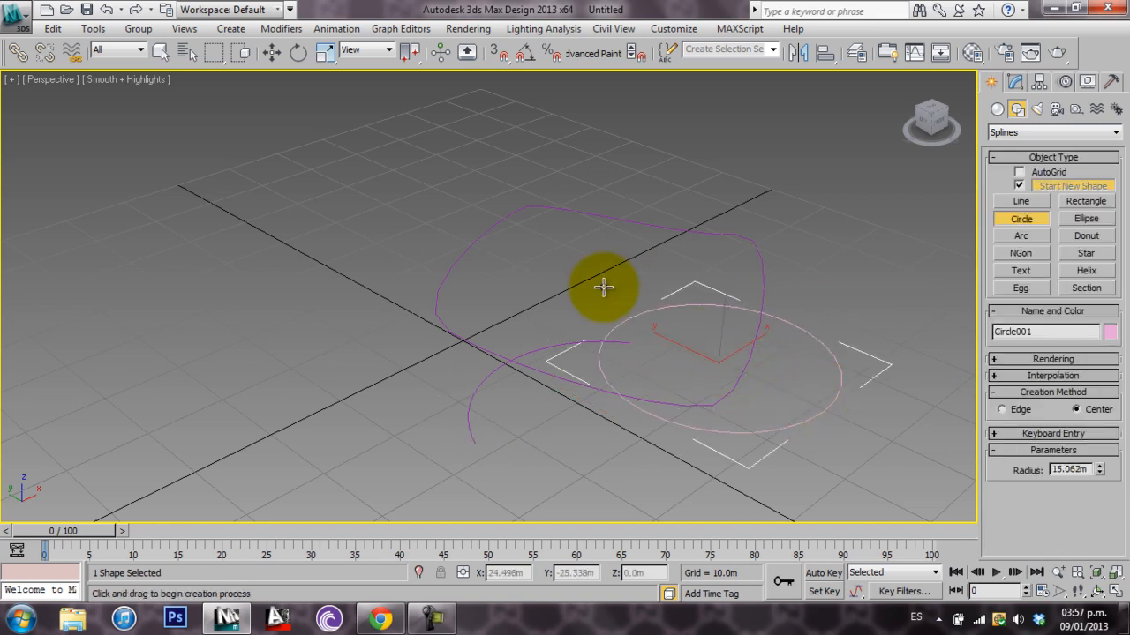
Select the line, arc and circle together and delete them
left_click(160, 51)
scroll(653, 286, "down", 3)
left_click_drag(385, 443, 380, 445)
key("Delete")
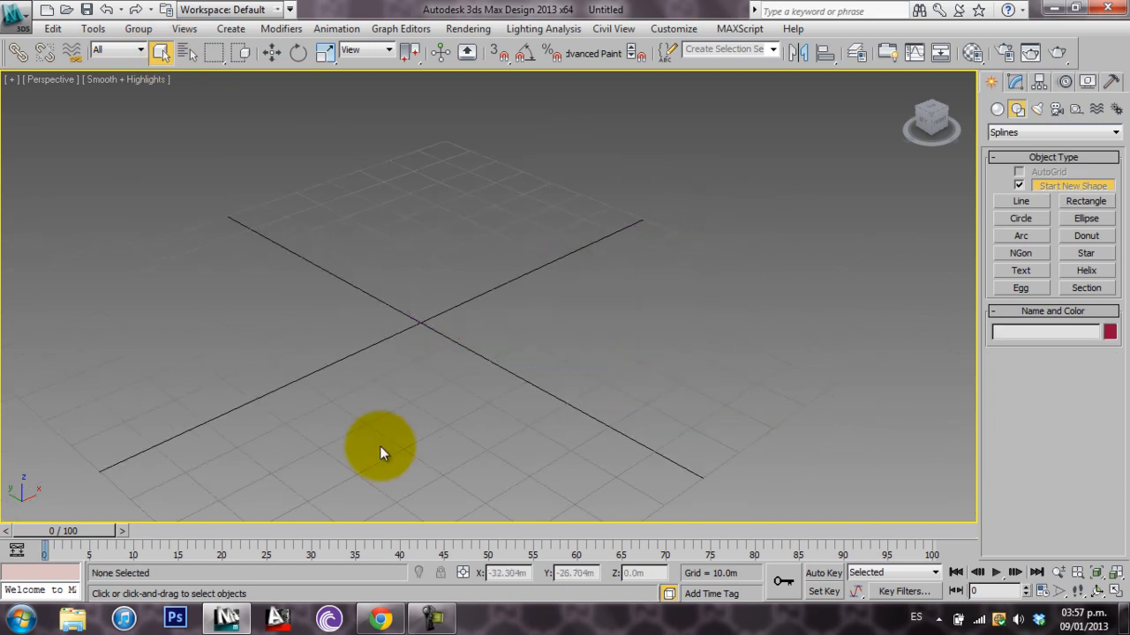
Draw a standard primitive box on the grid, about 30.4 m long, 43.1 m wide and 46.9 m high
left_click(1020, 134)
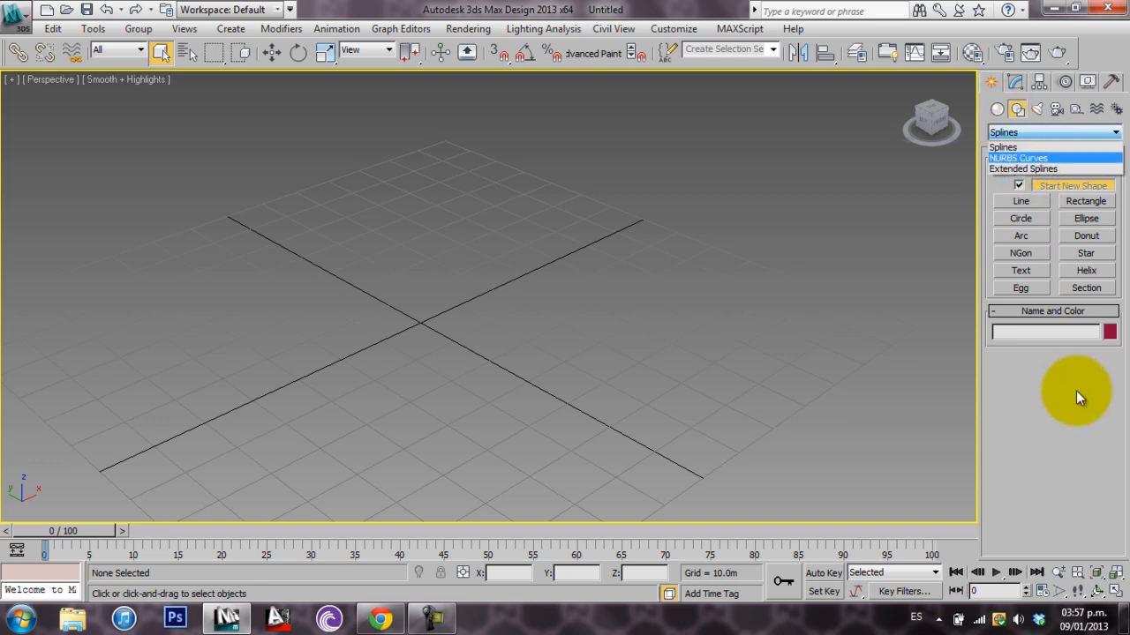
left_click(1015, 158)
left_click(998, 108)
left_click(1021, 187)
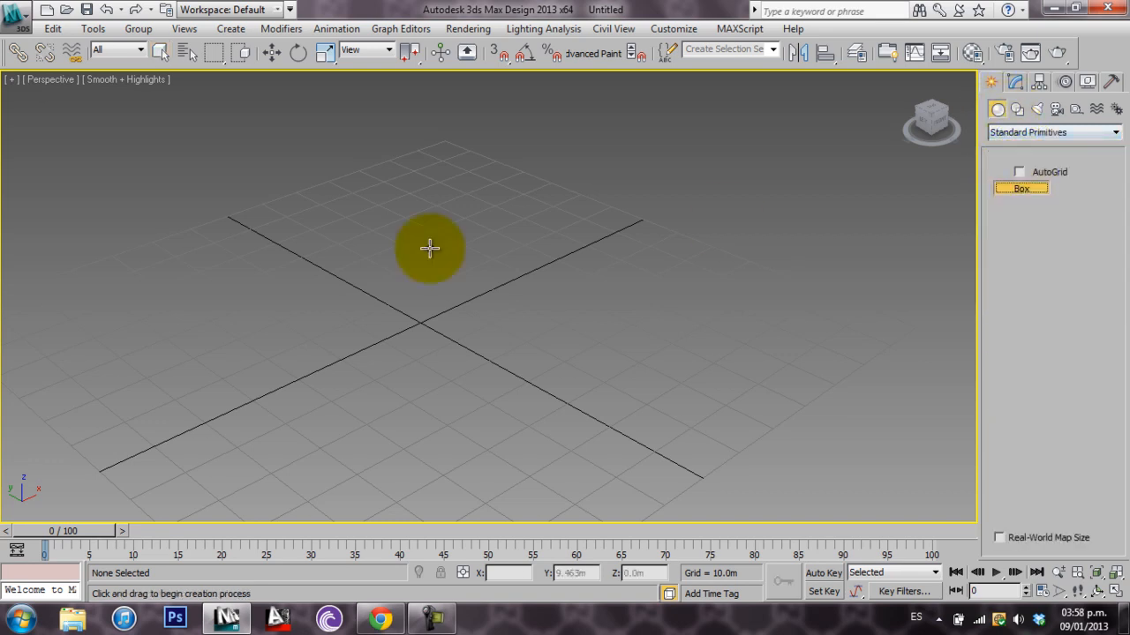
left_click_drag(492, 269, 438, 399)
left_click(433, 160)
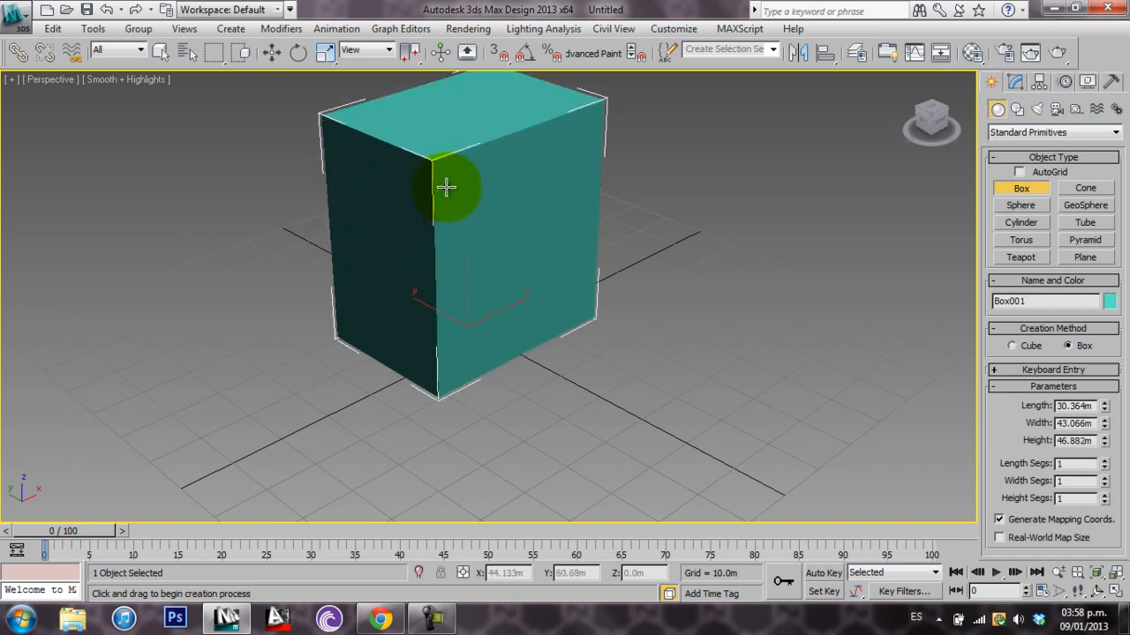
Enable AutoGrid for the Circle spline and draw a circle of about 9.6 m radius on the box's lighter side face
left_click(1017, 108)
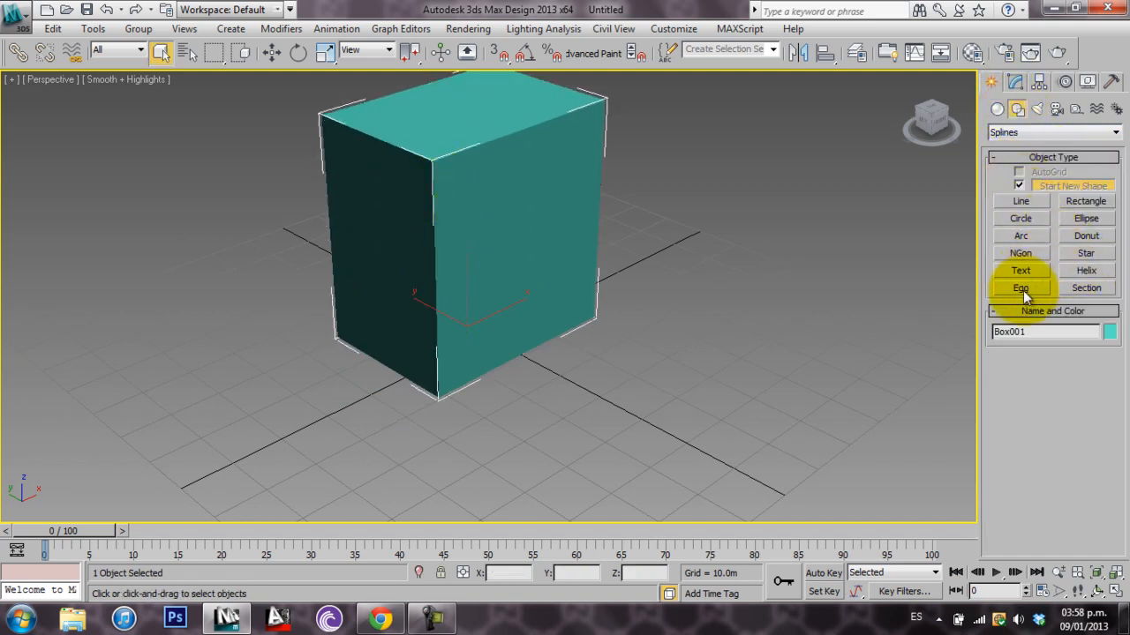
left_click(1029, 220)
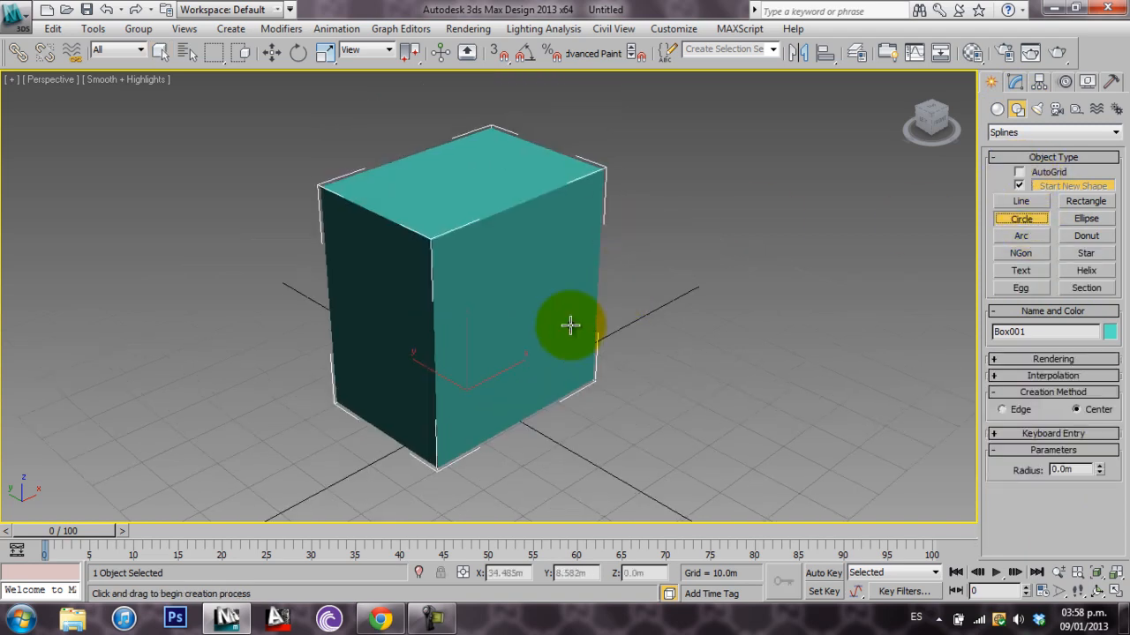
scroll(601, 309, "up", 3)
scroll(708, 328, "down", 3)
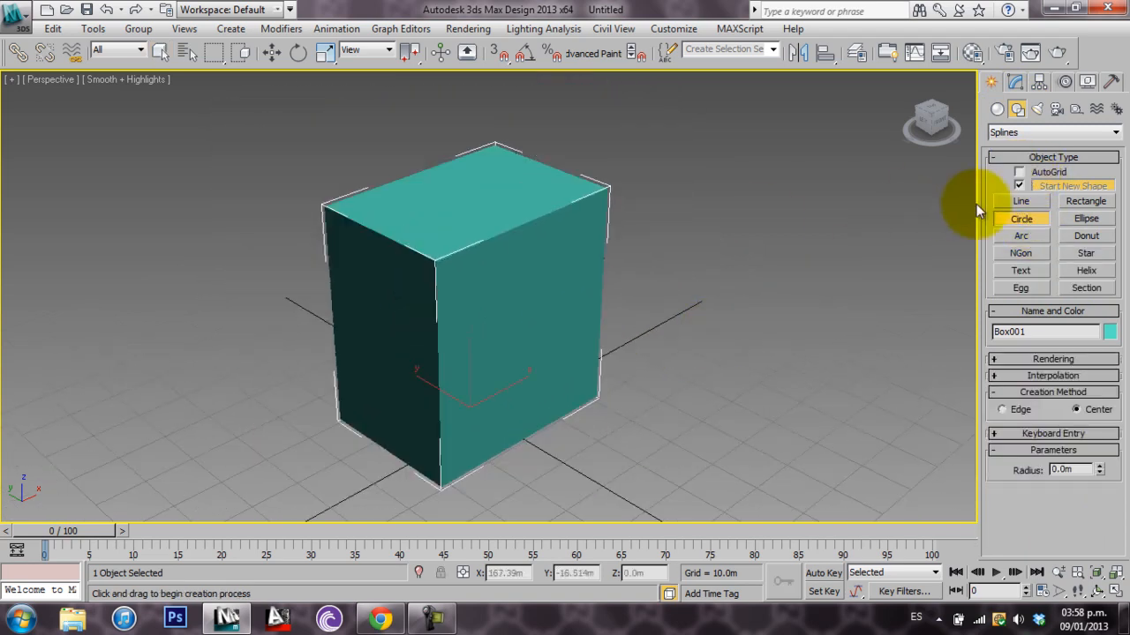
left_click(1020, 174)
middle_click_drag(722, 296, 676, 295)
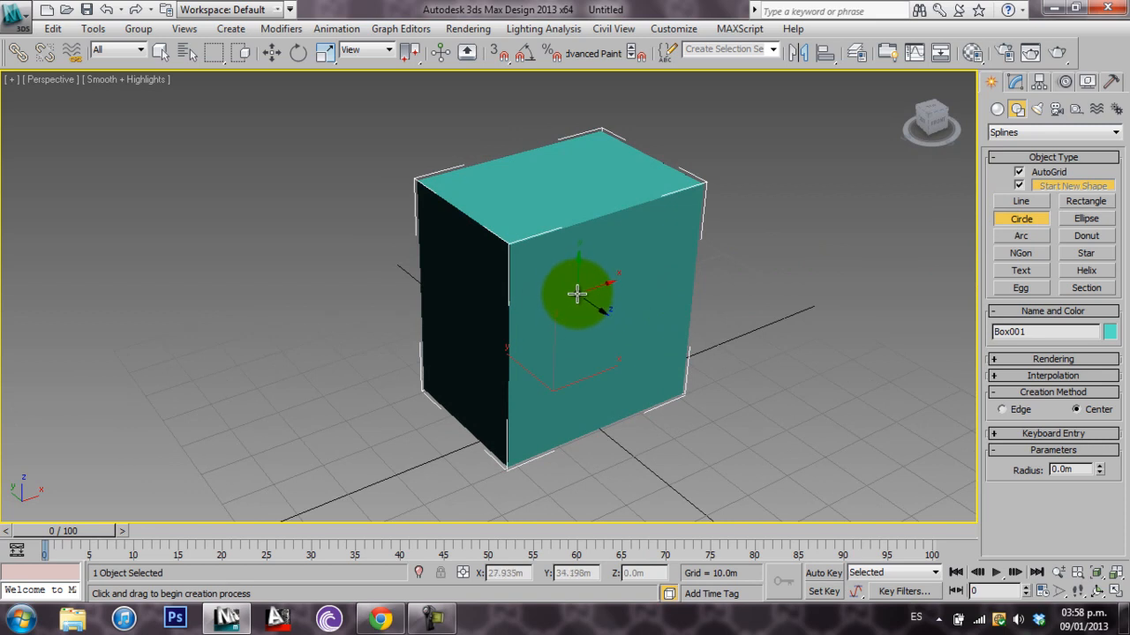
left_click(576, 303)
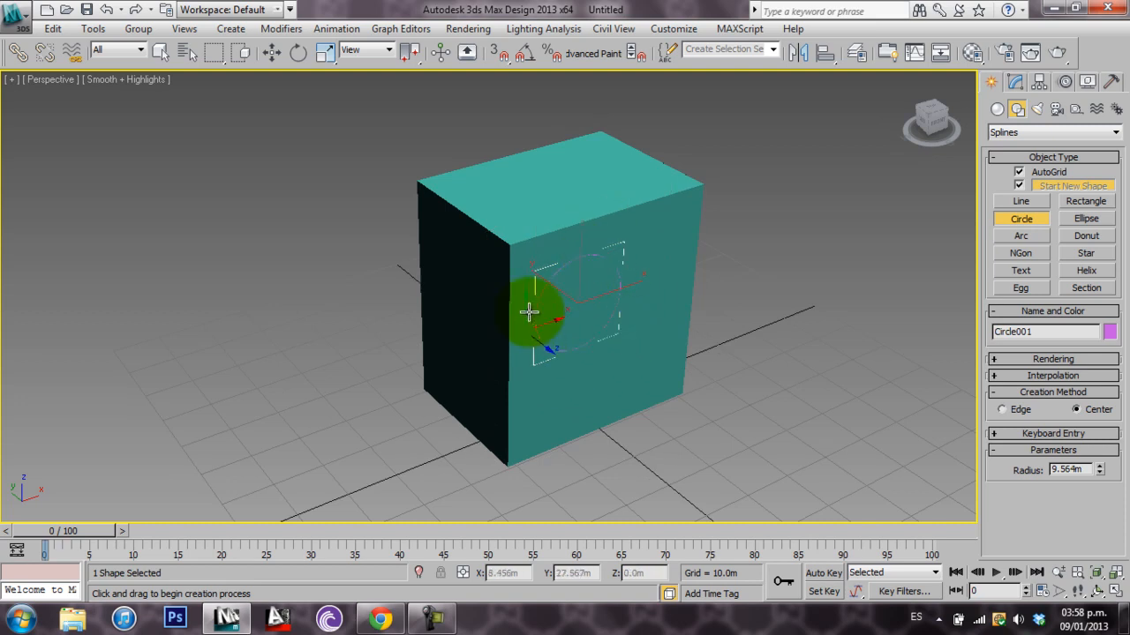
Draw a second AutoGrid circle of about 7.4 m radius on the box's upper face
middle_click_drag(633, 336, 626, 385, "alt")
left_click_drag(547, 198, 569, 224)
middle_click_drag(601, 265, 641, 263, "alt")
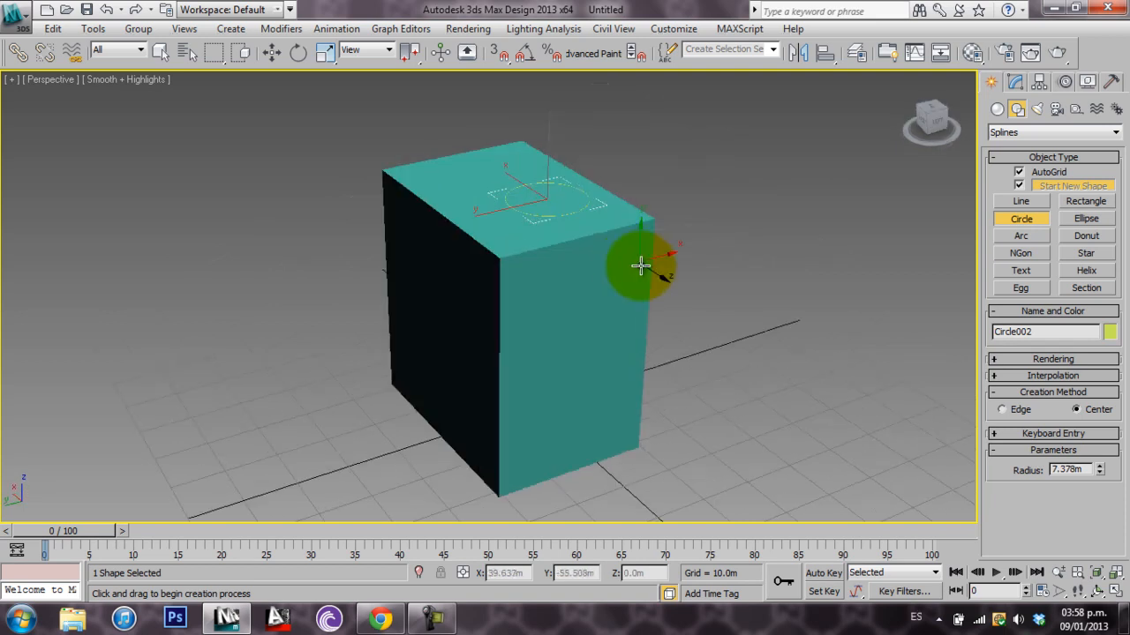
Draw further AutoGrid circles against the box's sides, the last with a radius of about 11.6 m
left_click_drag(564, 347, 587, 384)
middle_click_drag(496, 330, 643, 324, "alt")
middle_click_drag(520, 378, 618, 232)
left_click_drag(618, 232, 630, 308)
middle_click_drag(630, 308, 763, 305, "alt")
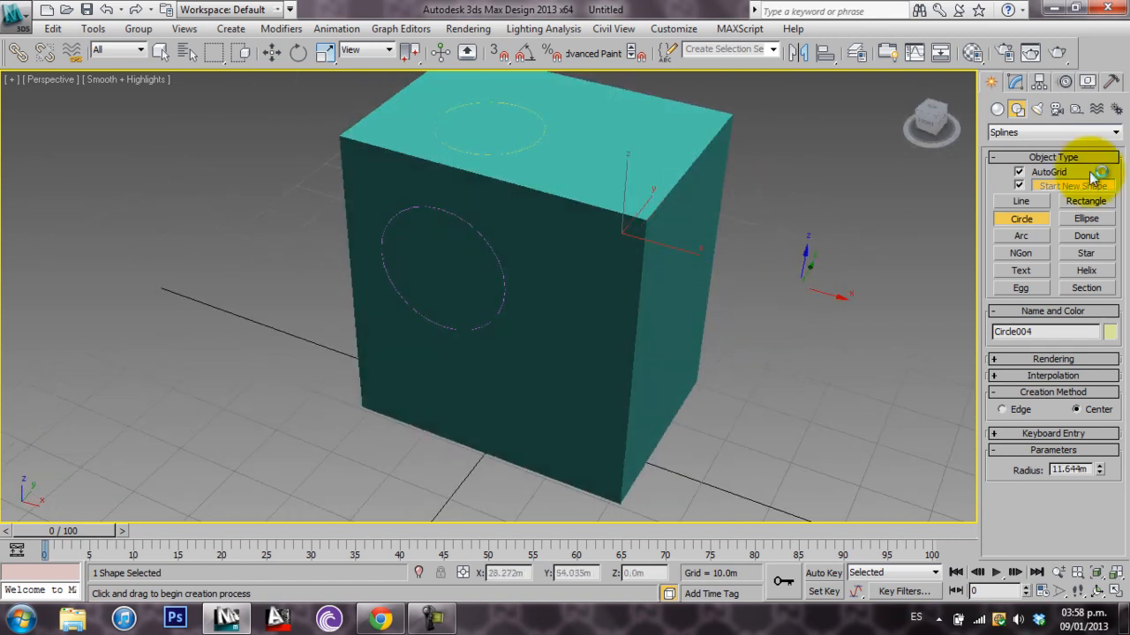
Disable AutoGrid and draw a circle of about 55.6 m radius on the ground grid around the box
left_click(1020, 175)
scroll(591, 308, "down", 3)
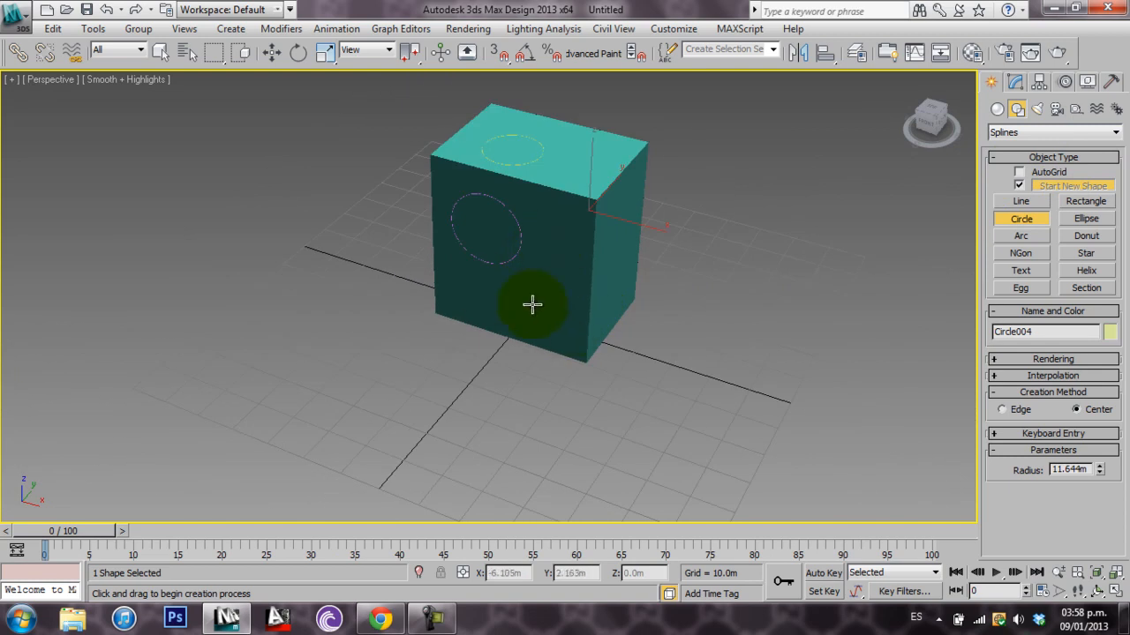
left_click_drag(567, 288, 654, 366)
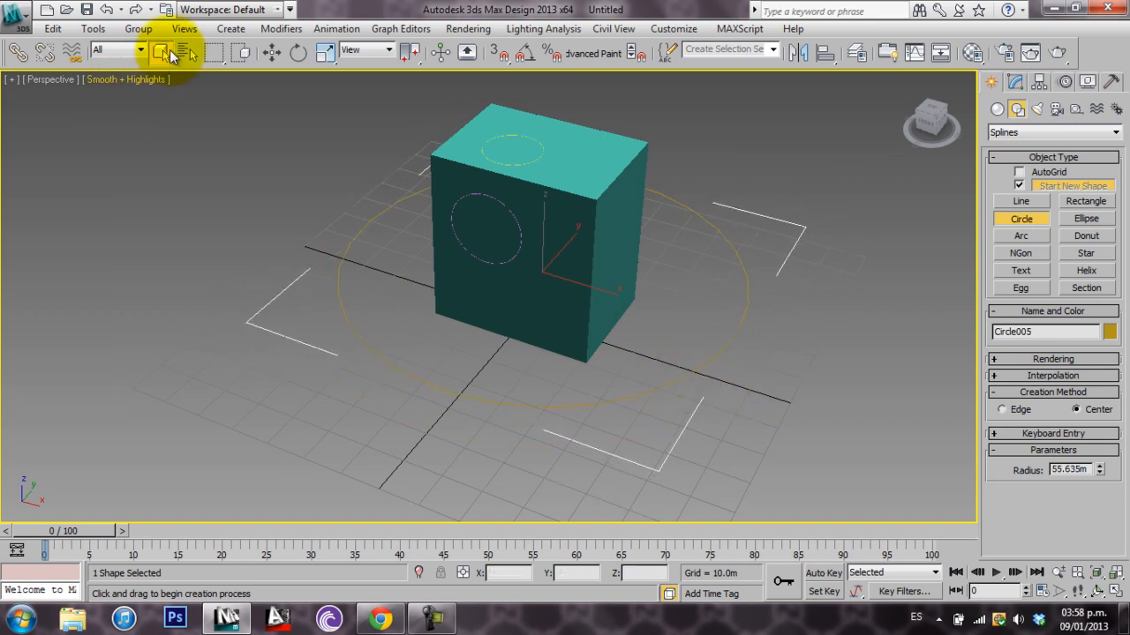
Select the box and all the circles and delete them
left_click(172, 53)
left_click_drag(318, 214, 227, 98)
key("Delete")
key("alt")
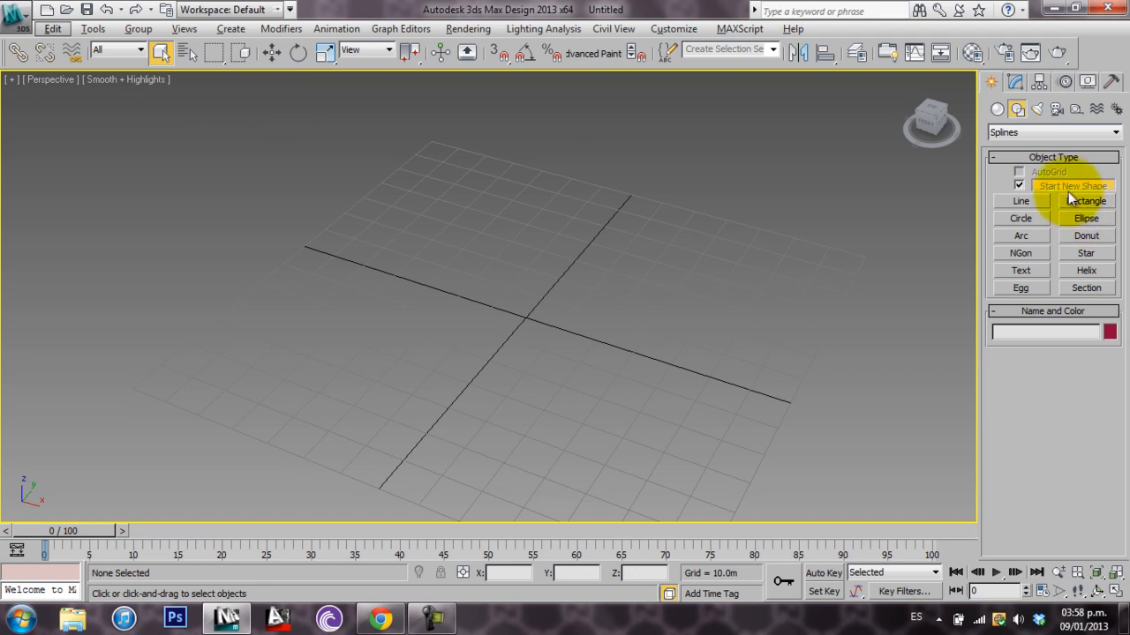
Examine the light object types, viewing the VRay lights and returning to the Photometric category
left_click(1036, 110)
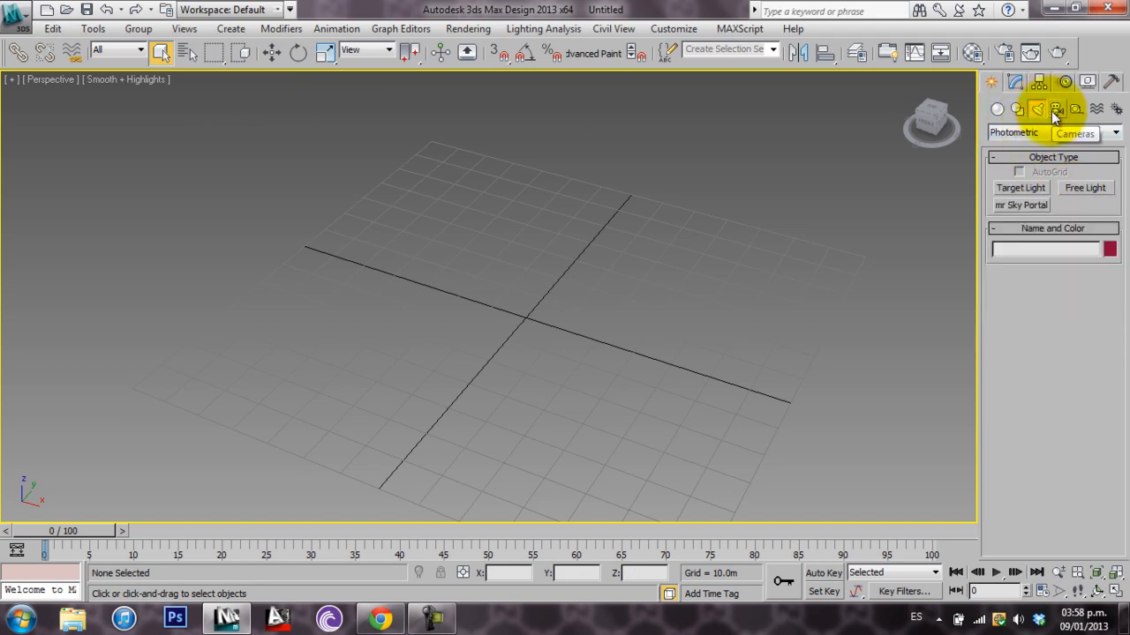
left_click(1037, 132)
left_click(1028, 168)
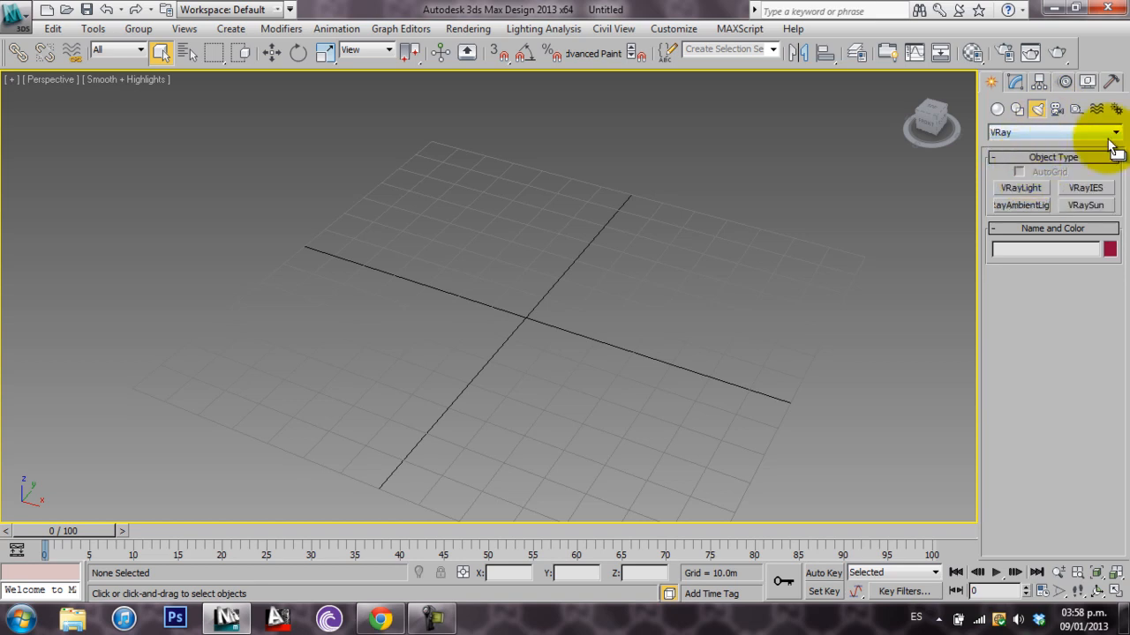
left_click(1064, 133)
left_click(1044, 144)
Examine the camera object types and the available camera categories
left_click(1058, 112)
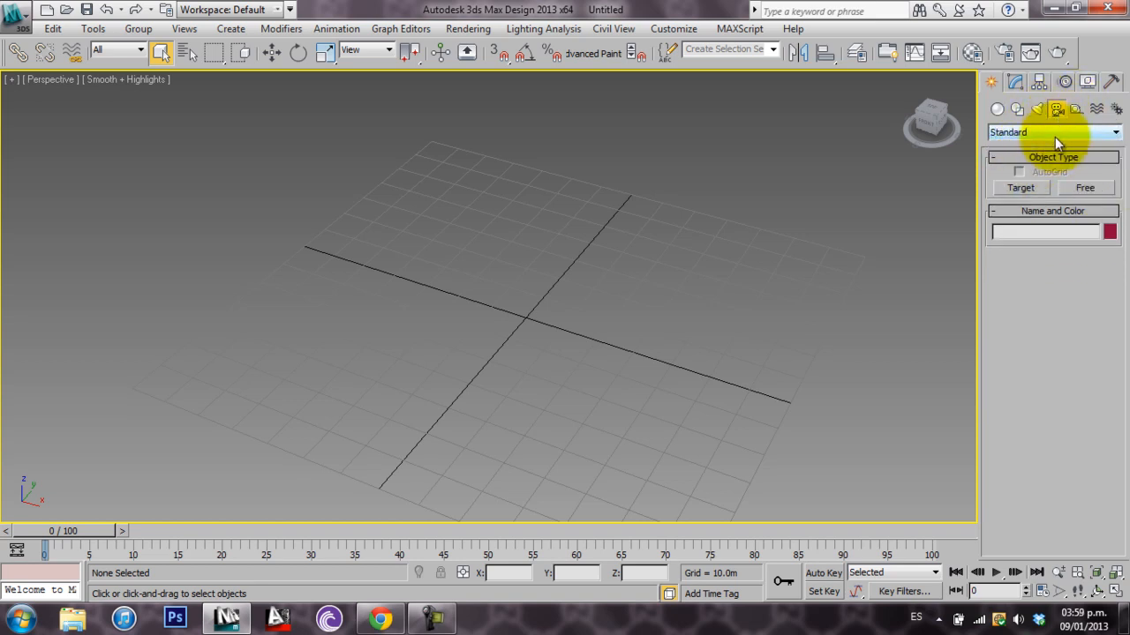
left_click(1055, 134)
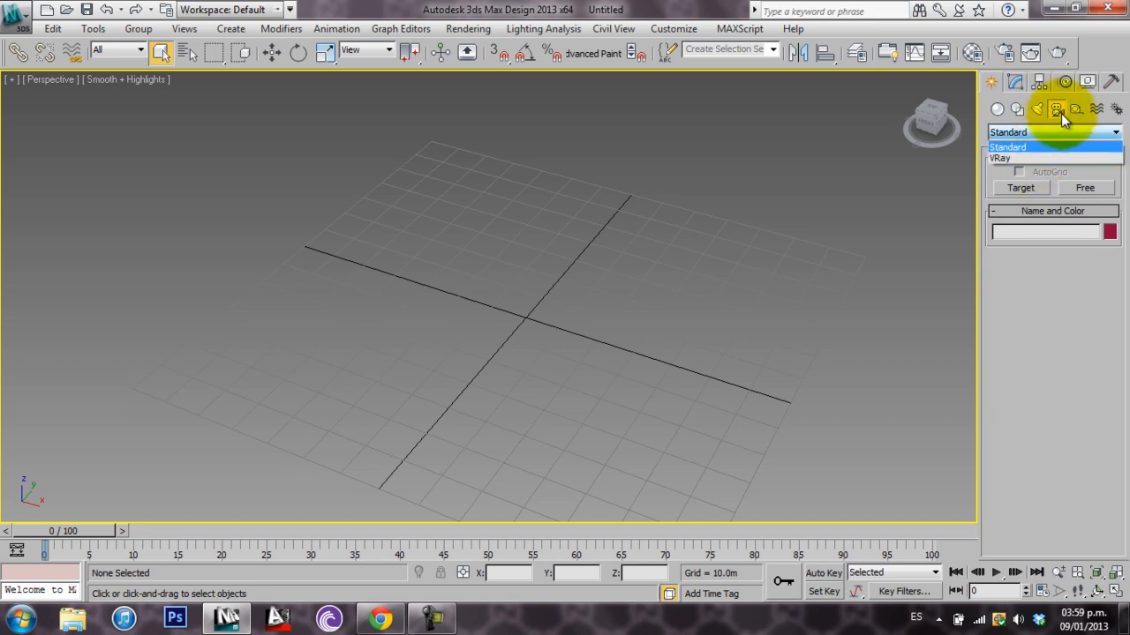
left_click(1060, 114)
Draw a Tape helper diagonally across the grid, about 168.8 m long
left_click(1078, 111)
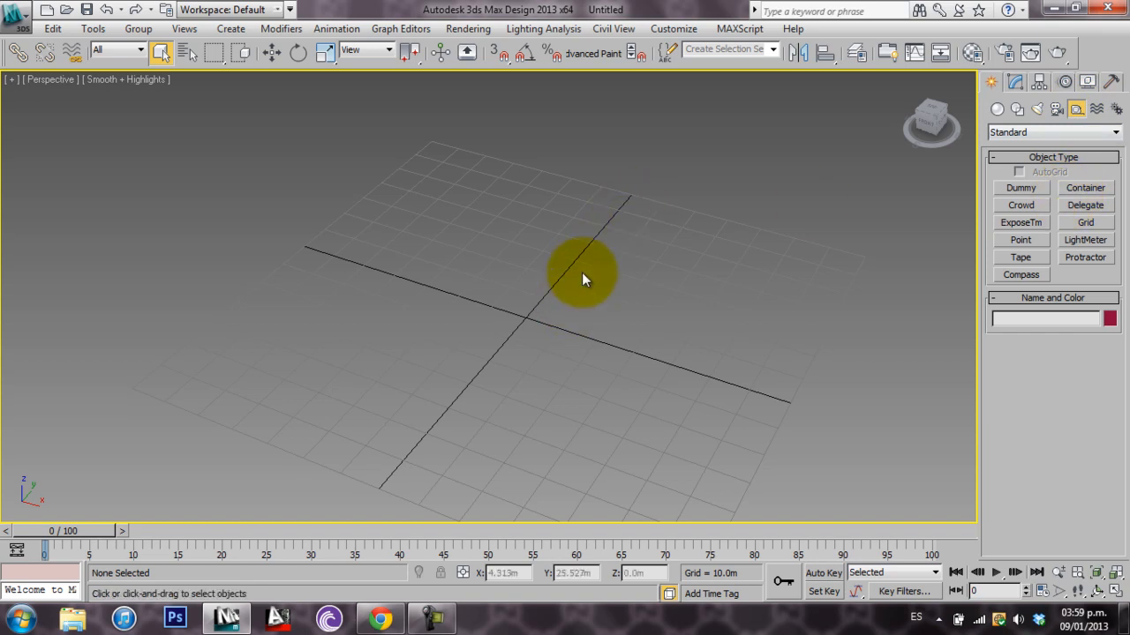
left_click(1021, 257)
left_click_drag(297, 413, 826, 213)
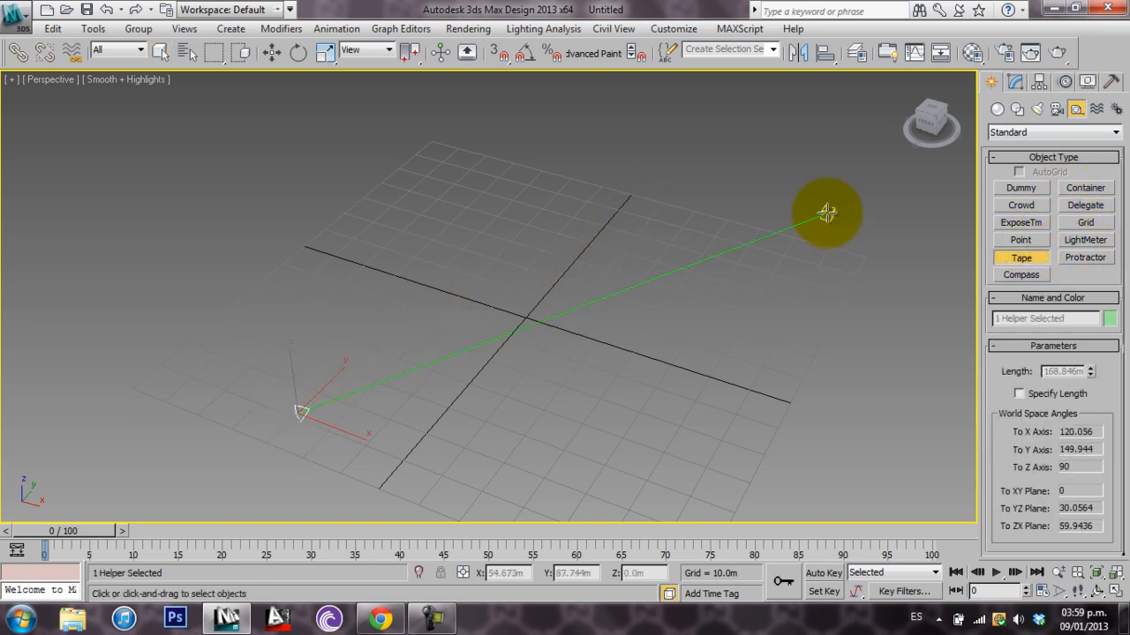
Select the tape helper and delete it
left_click(160, 51)
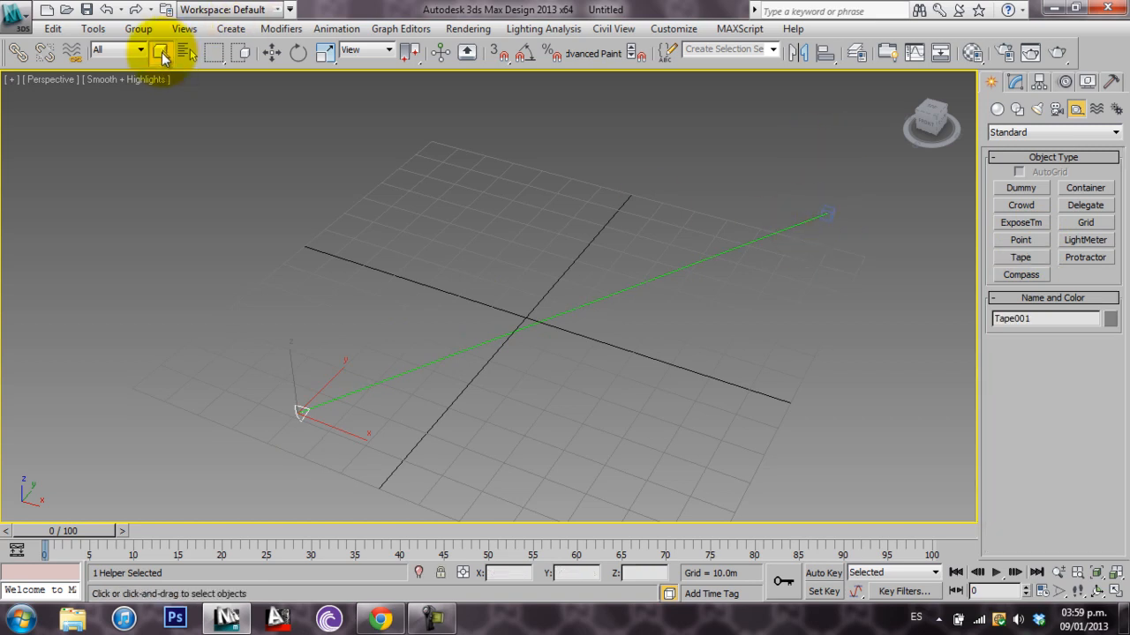
left_click_drag(385, 372, 385, 371)
key("Delete")
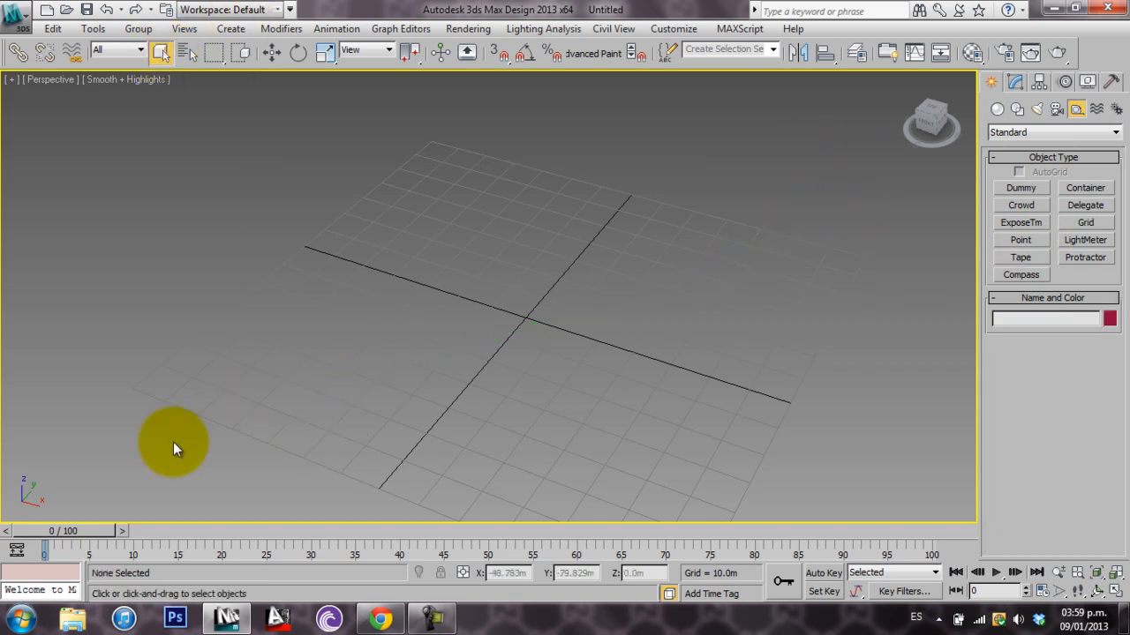
Draw a standard Box primitive on the grid, about 66.4 m long, 83.2 m wide and 49.4 m high
left_click(1017, 81)
mouse_move(623, 275)
middle_mouse_down("alt")
mouse_move(539, 244)
mouse_move(620, 283)
mouse_move(677, 250)
mouse_move(605, 313)
mouse_move(622, 285)
middle_mouse_up("alt")
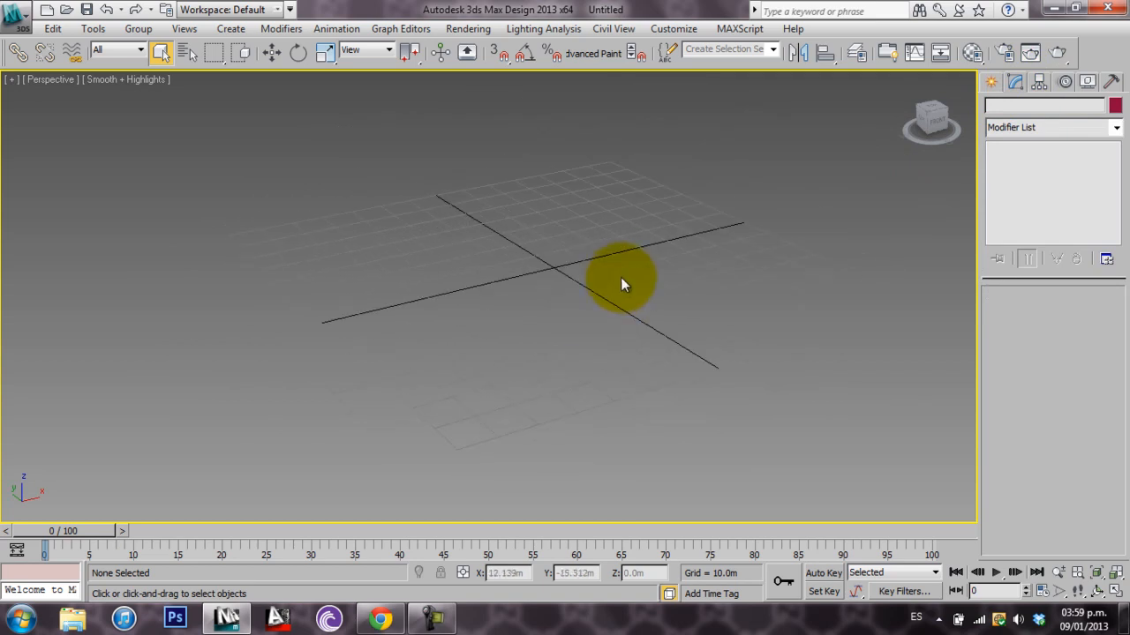
left_click(991, 81)
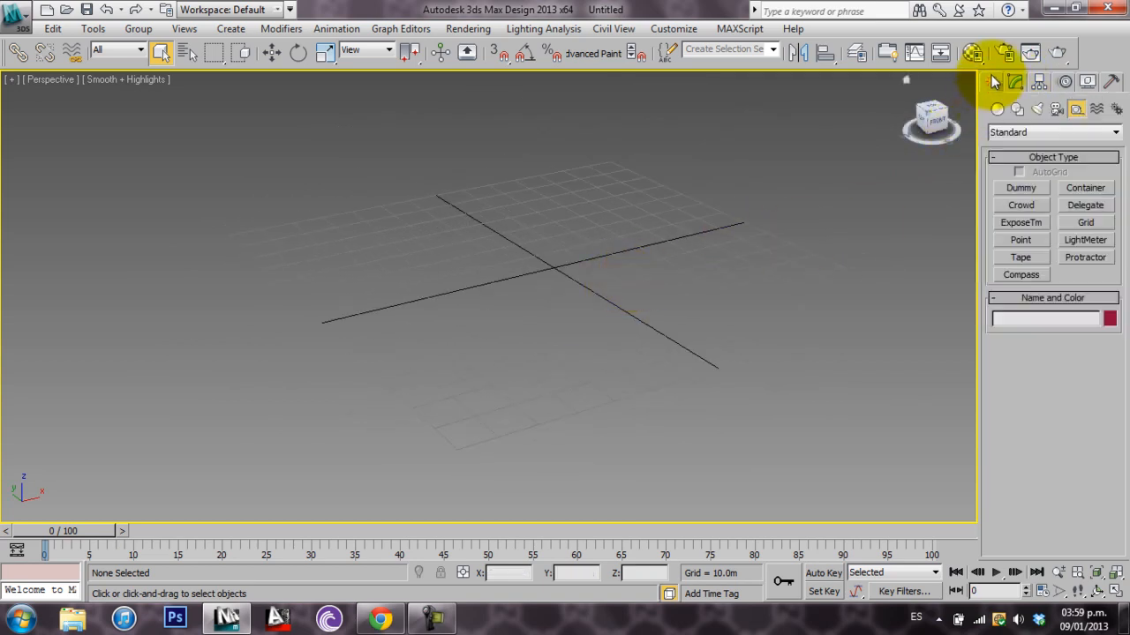
left_click(997, 109)
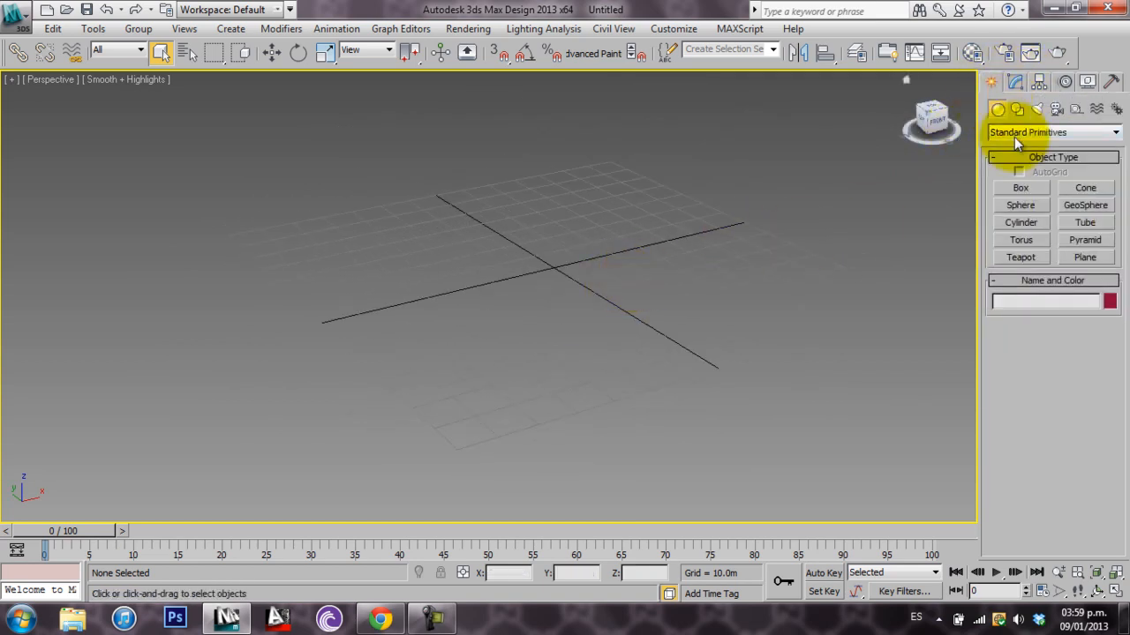
left_click(1022, 188)
left_click_drag(580, 260, 522, 335)
left_click(570, 211)
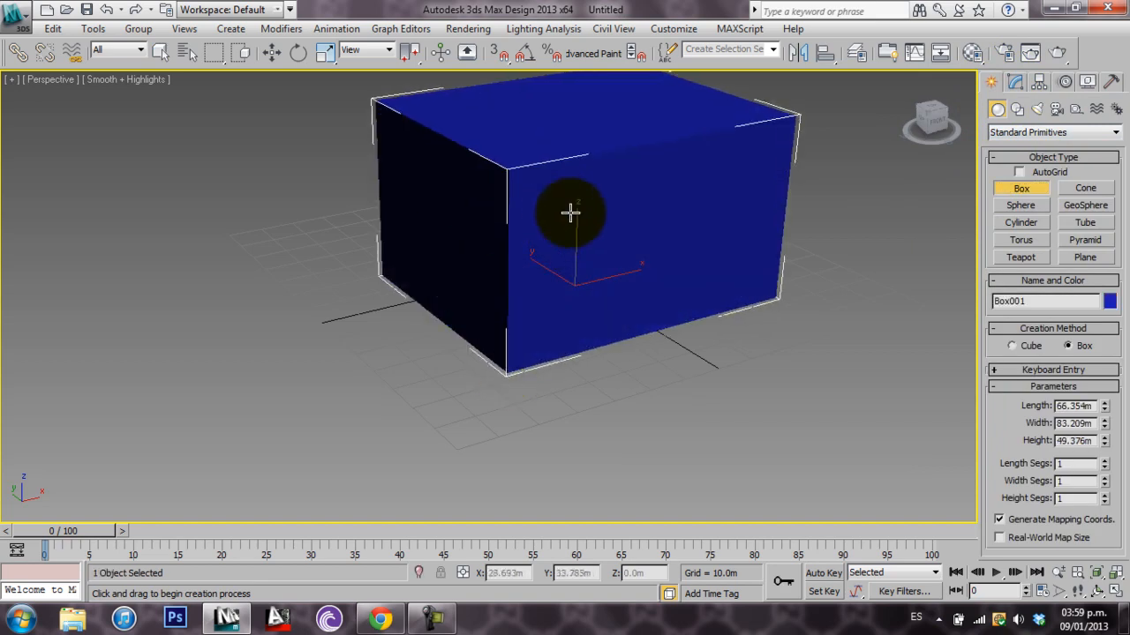
middle_click_drag(570, 211, 585, 288)
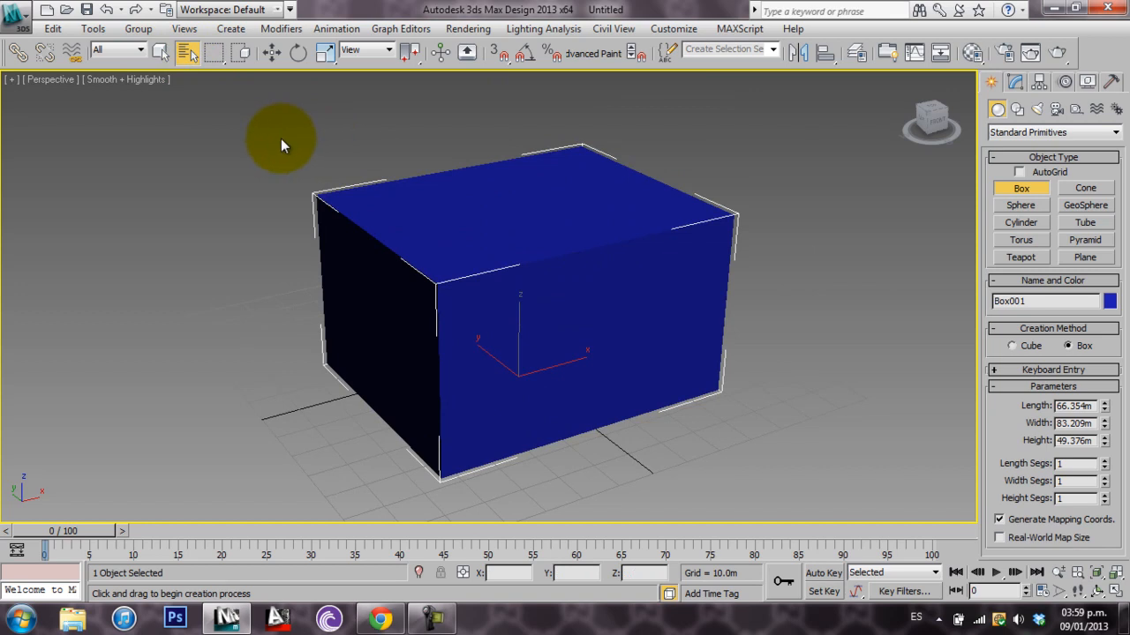
key("h")
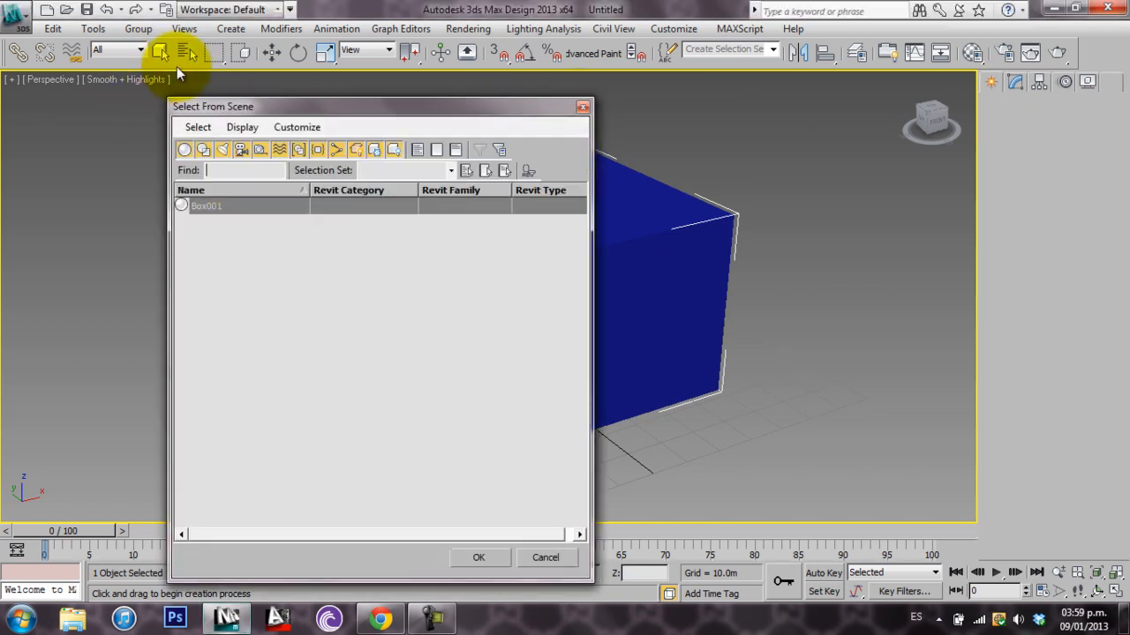
left_click(582, 107)
left_click(159, 51)
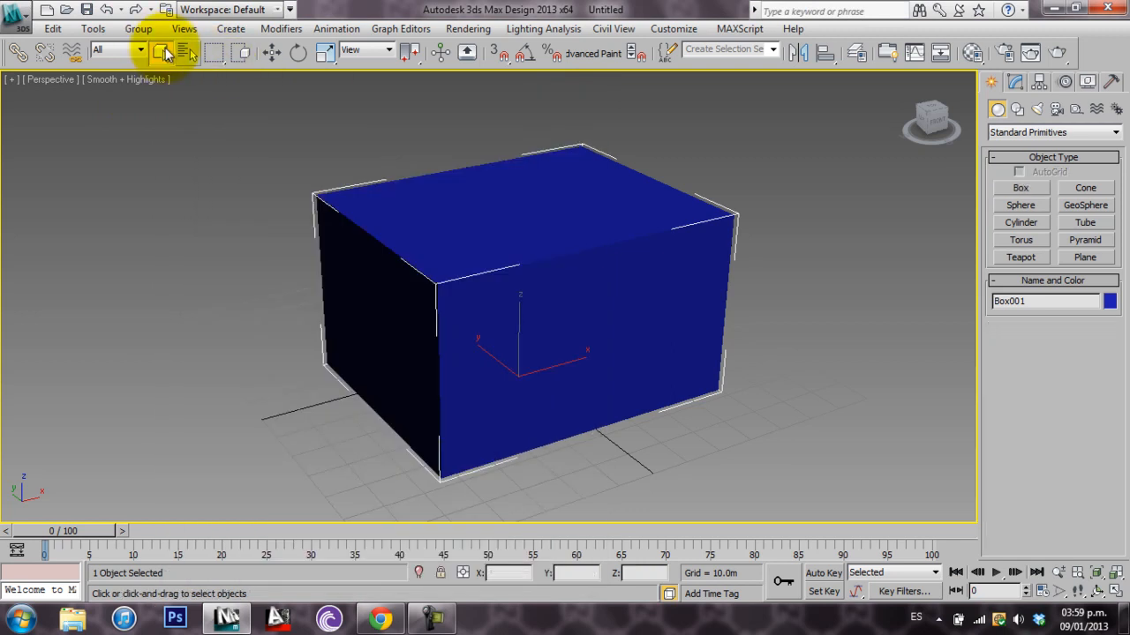
Apply the Mirror modifier to the blue box
left_click(1015, 82)
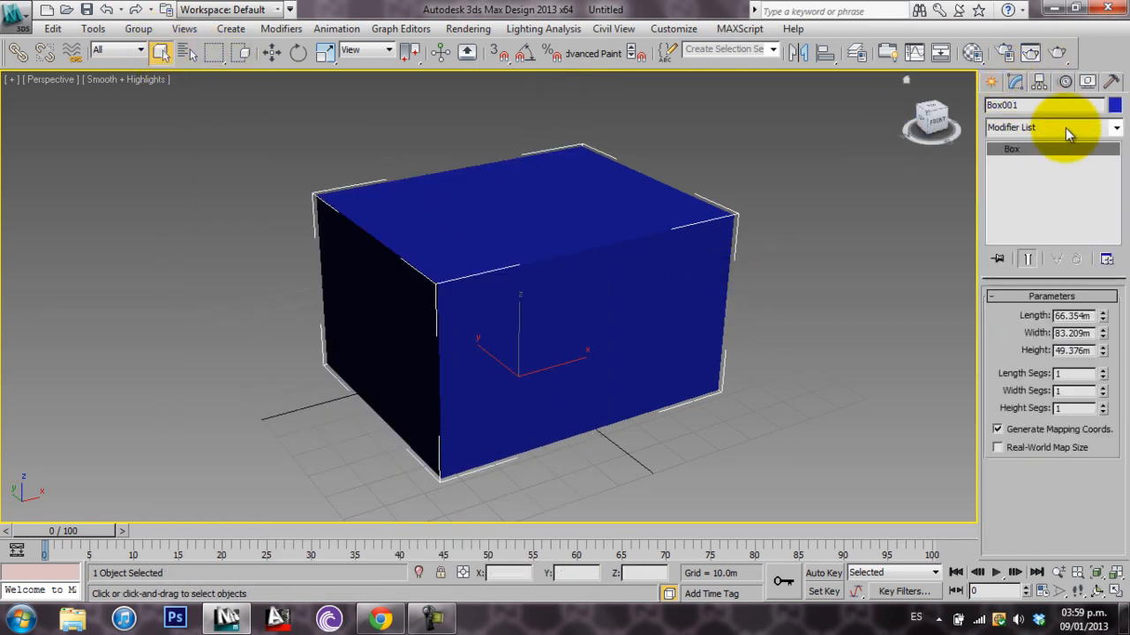
left_click(1115, 128)
left_click_drag(1116, 154, 1110, 388)
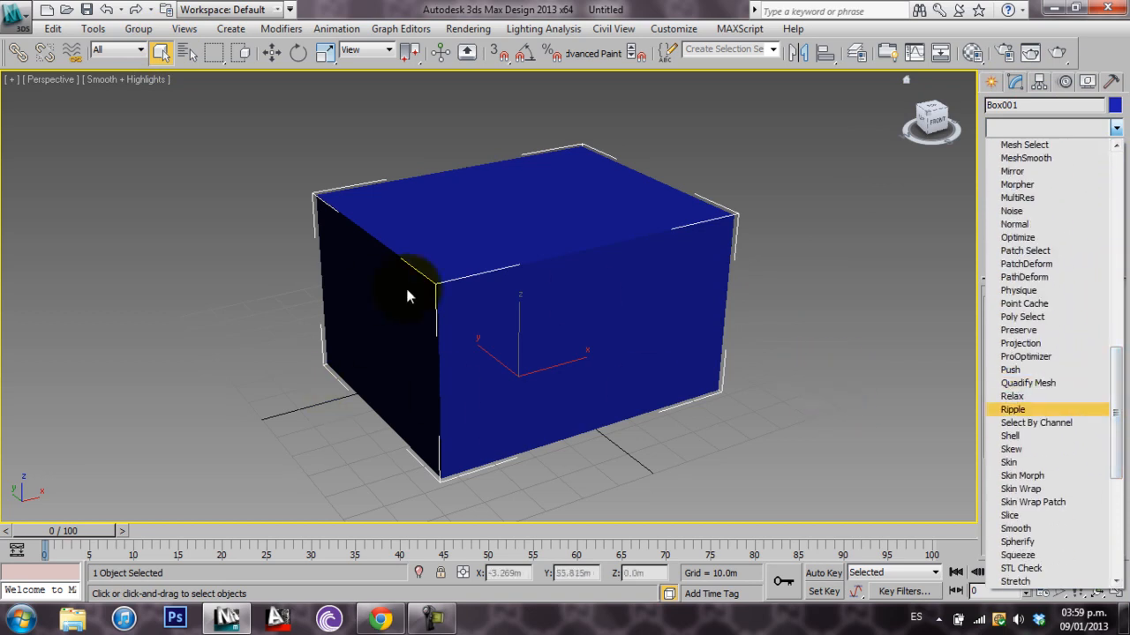
left_click_drag(1116, 428, 1118, 398)
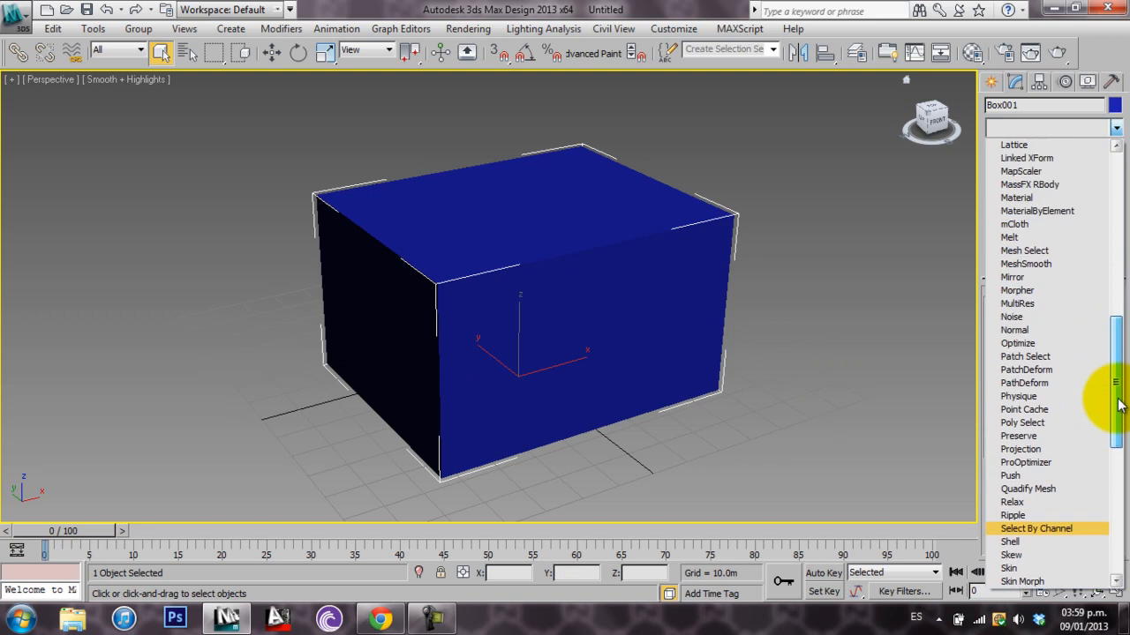
left_click(1034, 277)
middle_click_drag(803, 322, 600, 334, "alt")
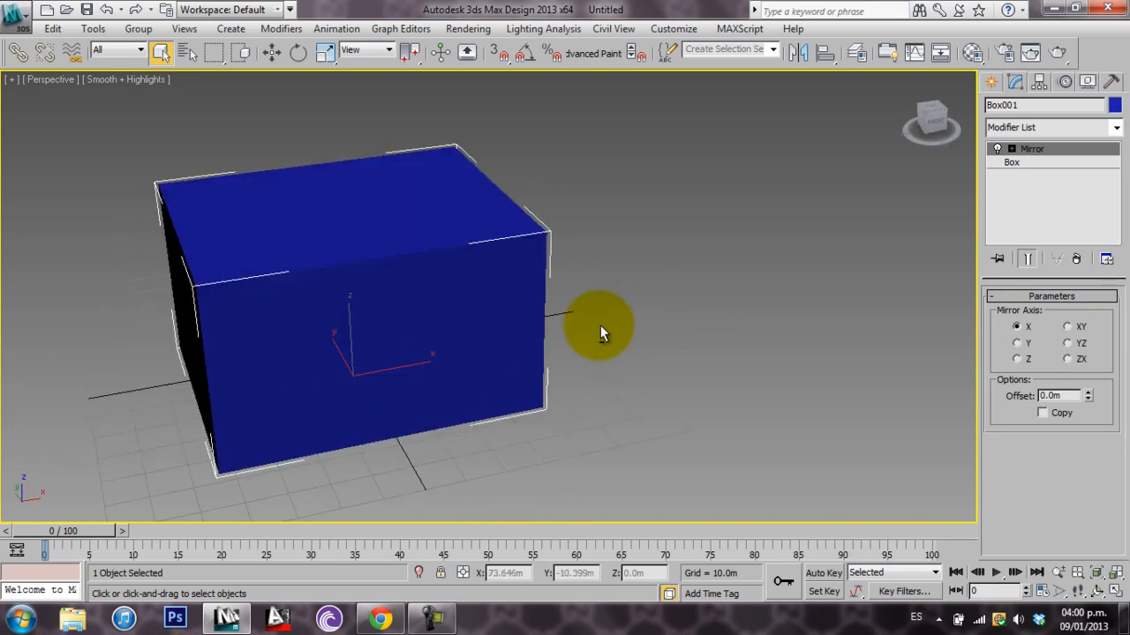
Mirror the box along the Y axis with an offset of about 88.64 m and keep the original as a copy
left_click(1020, 345)
double_click(1057, 395)
type("2.75")
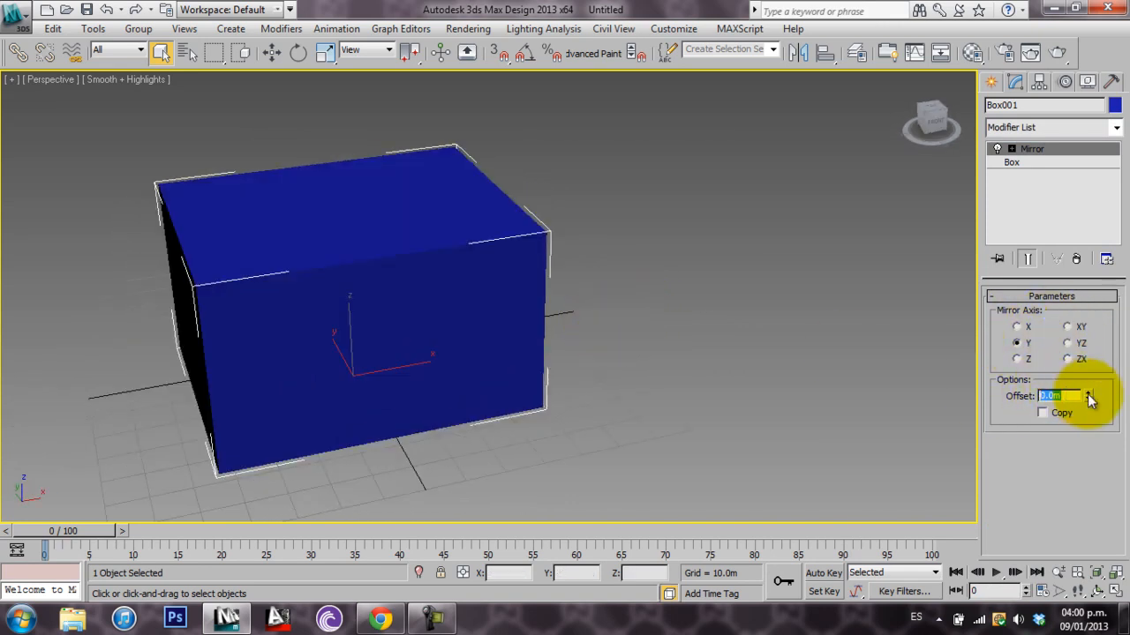
key("Return")
left_click_drag(1099, 136, 1125, 579)
middle_click_drag(565, 335, 662, 342, "alt")
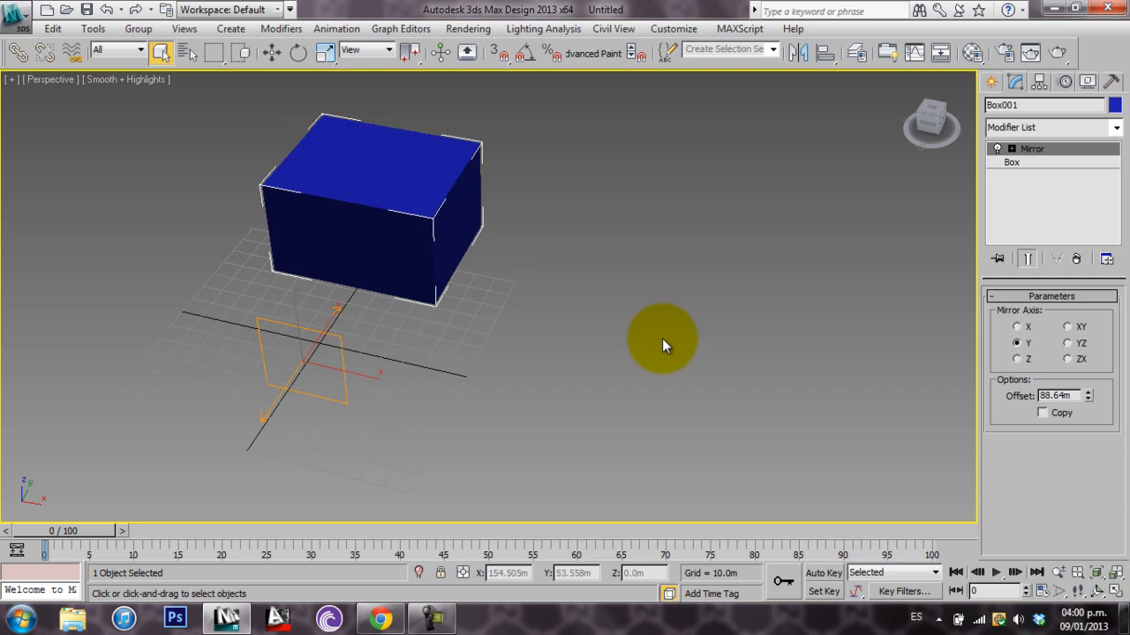
left_click(1042, 414)
middle_click_drag(663, 404, 538, 320, "alt")
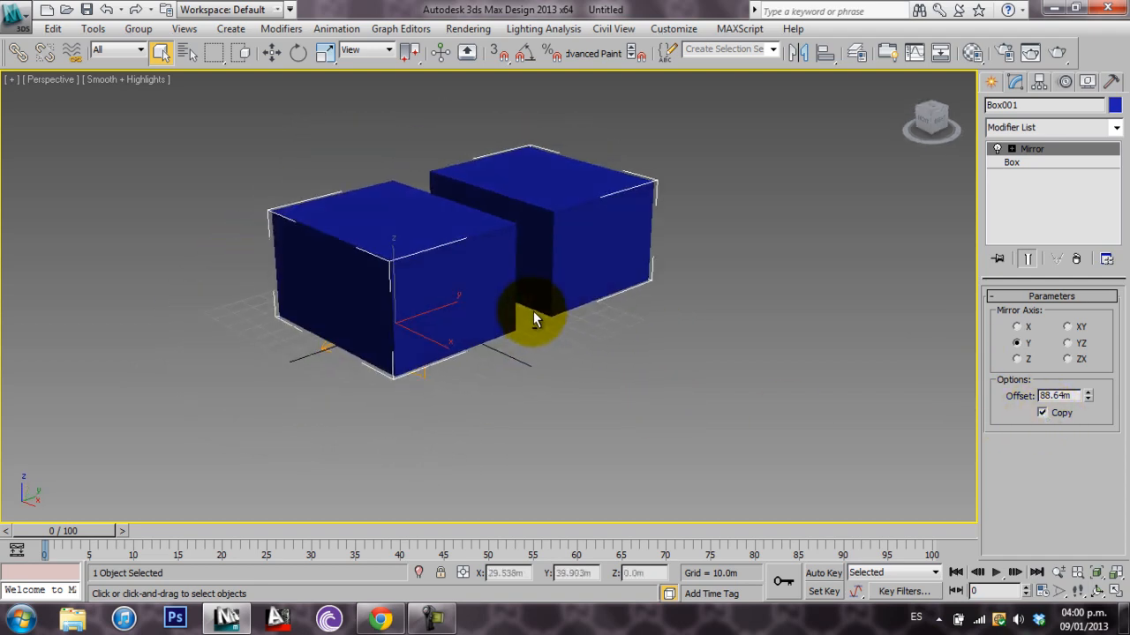
Try the other mirror axes, increase the mirror offset to about 117.89 m and set the axis to X
left_click(1016, 327)
left_click(1017, 359)
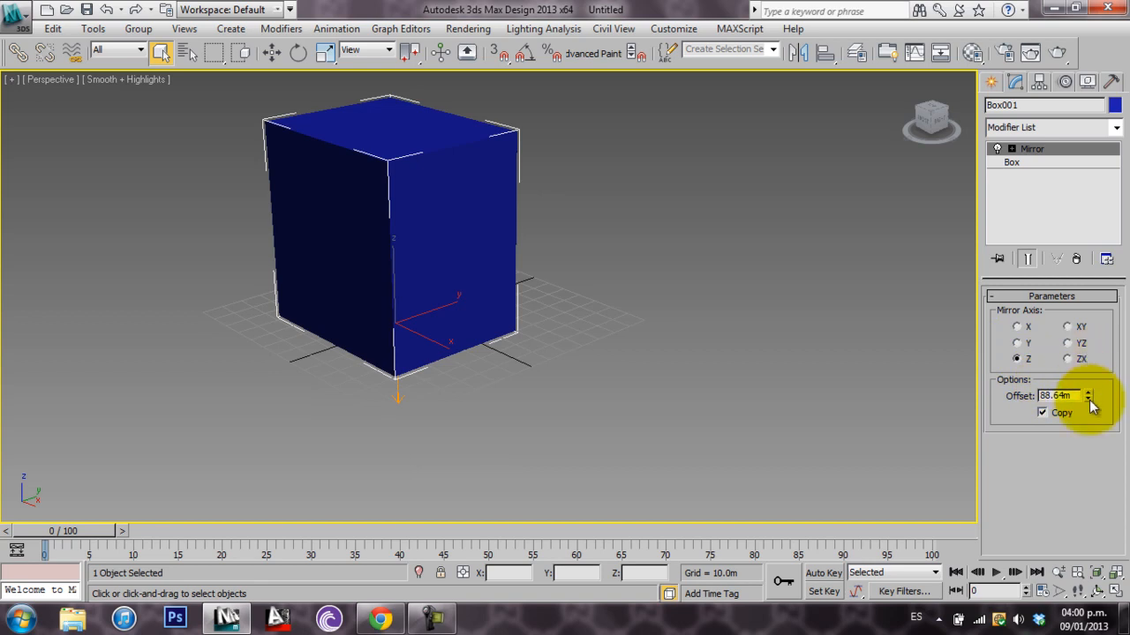
left_click_drag(1088, 397, 1084, 365)
left_click(1020, 329)
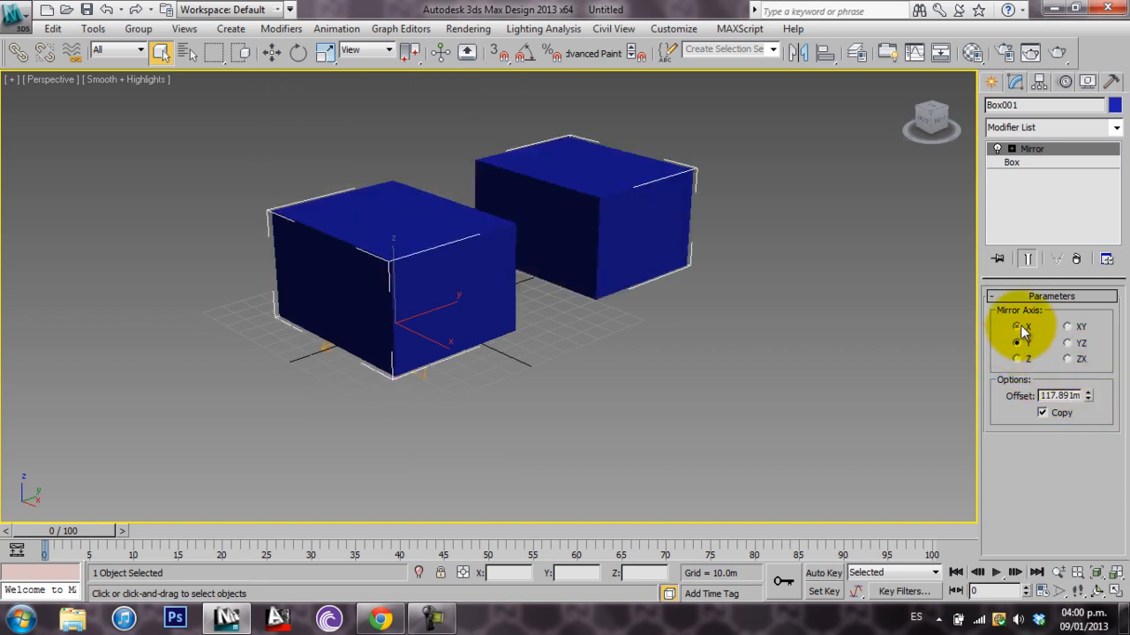
left_click(1019, 329)
middle_click_drag(559, 364, 616, 388, "alt")
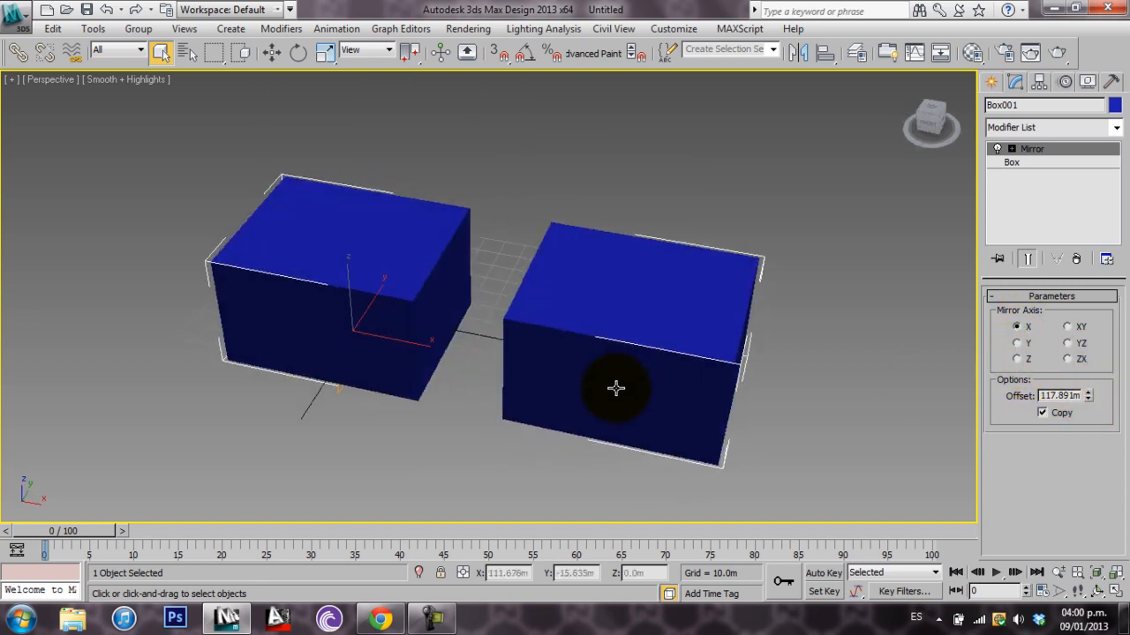
Add a Bend modifier above the Mirror with a bend angle of about 9.5
left_click(1116, 127)
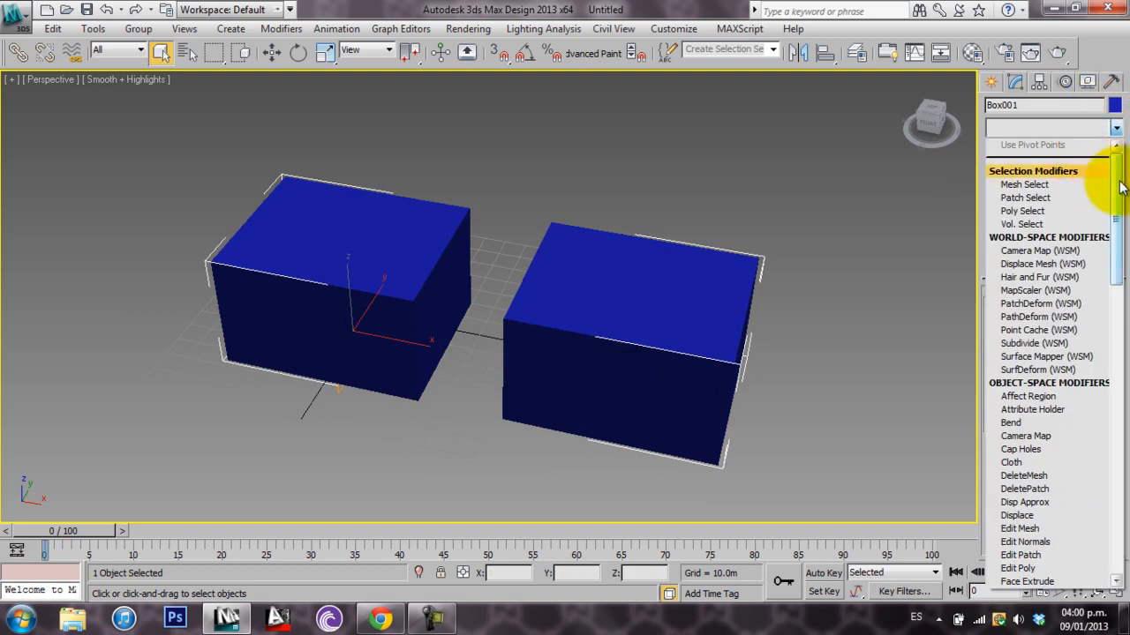
left_click_drag(1119, 187, 1119, 213)
left_click(1057, 318)
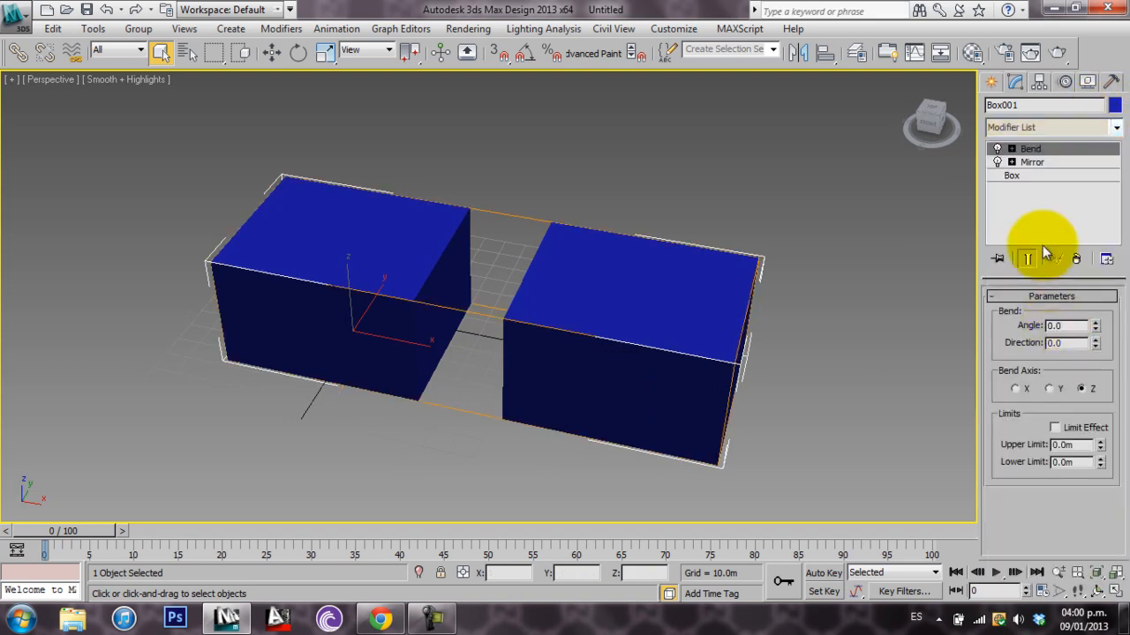
middle_click_drag(824, 285, 736, 244, "alt")
left_click_drag(1096, 328, 1096, 314)
mouse_move(574, 348)
middle_mouse_down("alt")
mouse_move(559, 308)
mouse_move(577, 358)
mouse_move(606, 320)
mouse_move(559, 348)
middle_mouse_up("alt")
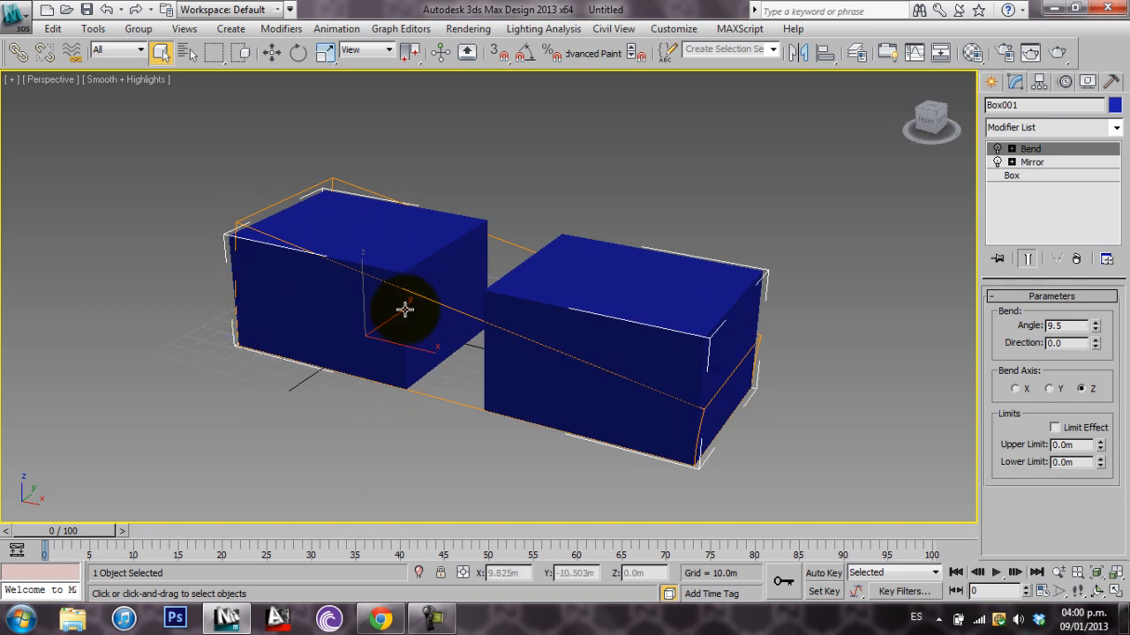
Turn on the effect of the Bend modifier in the box's modifier stack
scroll(645, 389, "up", 1)
scroll(645, 388, "down", 1)
middle_click_drag(645, 388, 658, 404, "alt")
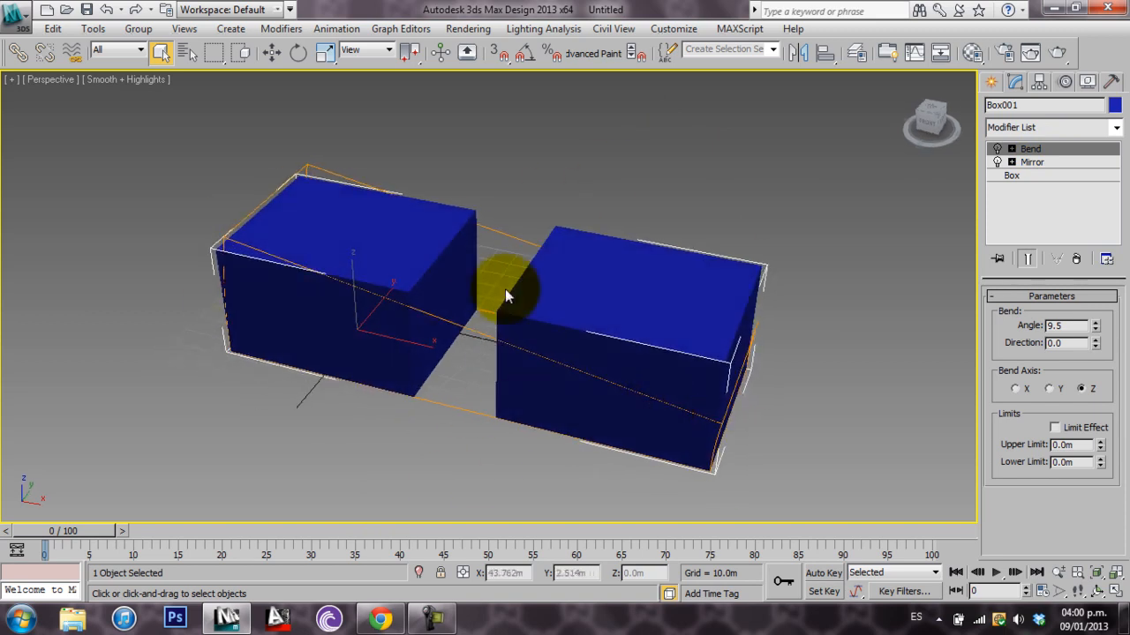
left_click(997, 150)
middle_click_drag(673, 394, 679, 352, "alt")
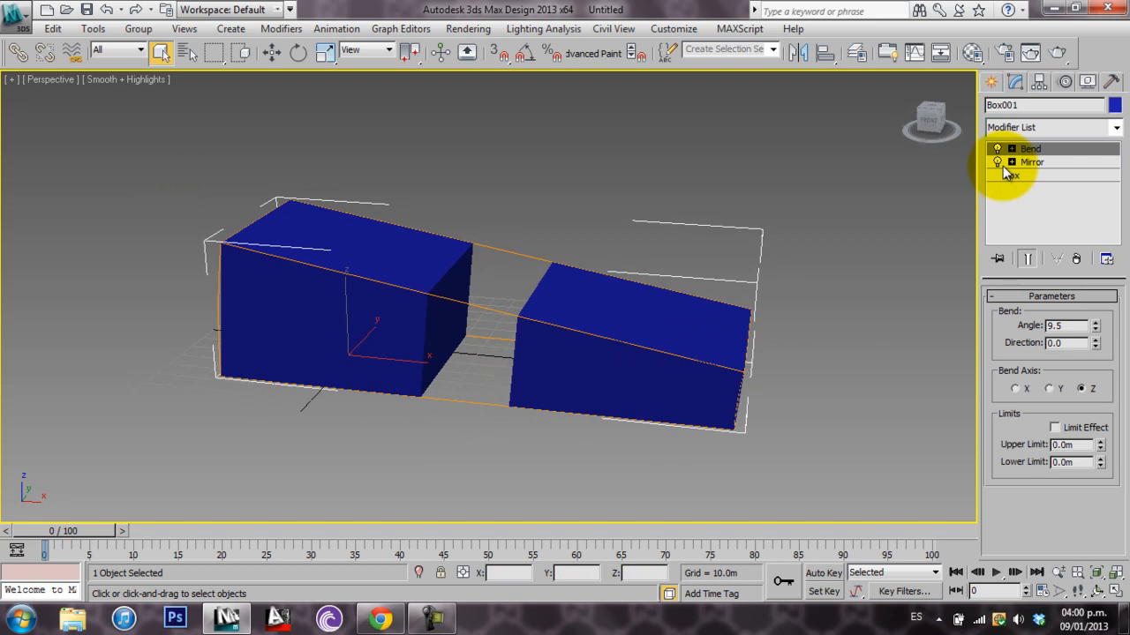
middle_click_drag(668, 239, 595, 306, "alt")
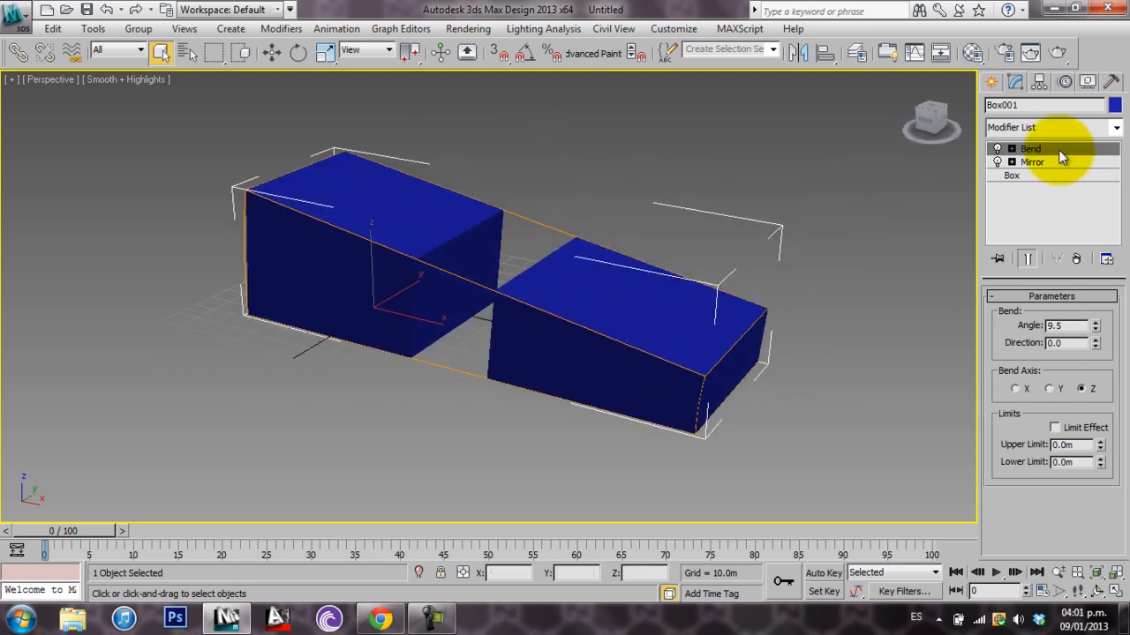
Reorder the modifier stack so that Bend sits below Mirror, and toggle the Mirror's effect off and on
left_click_drag(1050, 152, 1032, 171)
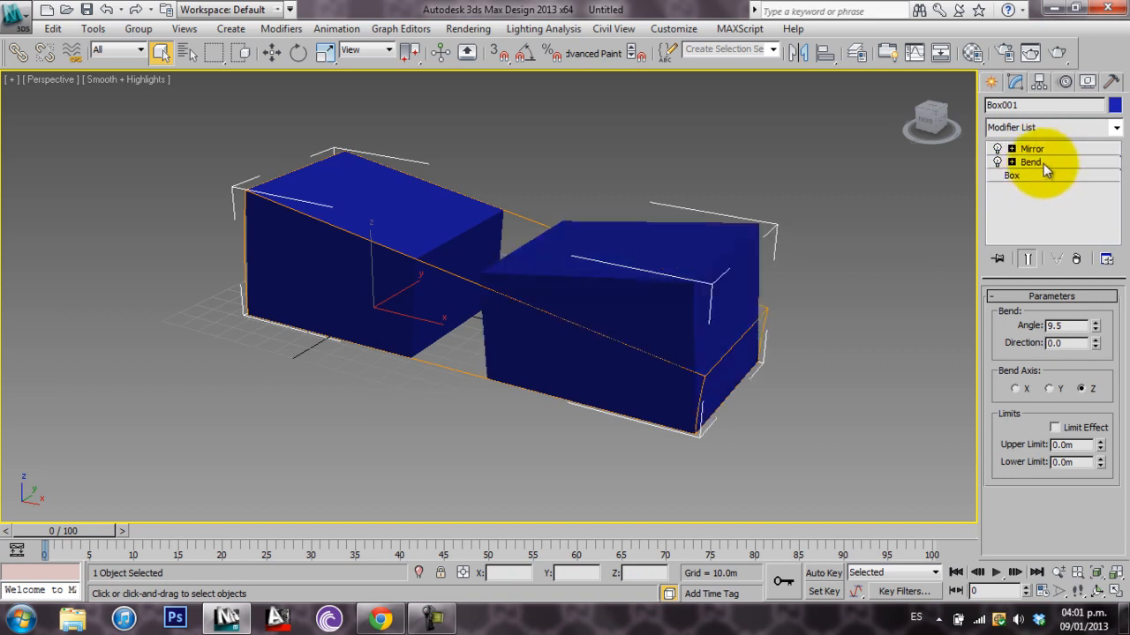
mouse_move(610, 264)
middle_mouse_down()
mouse_move(586, 227)
mouse_move(622, 251)
middle_mouse_up()
middle_click_drag(385, 223, 456, 244)
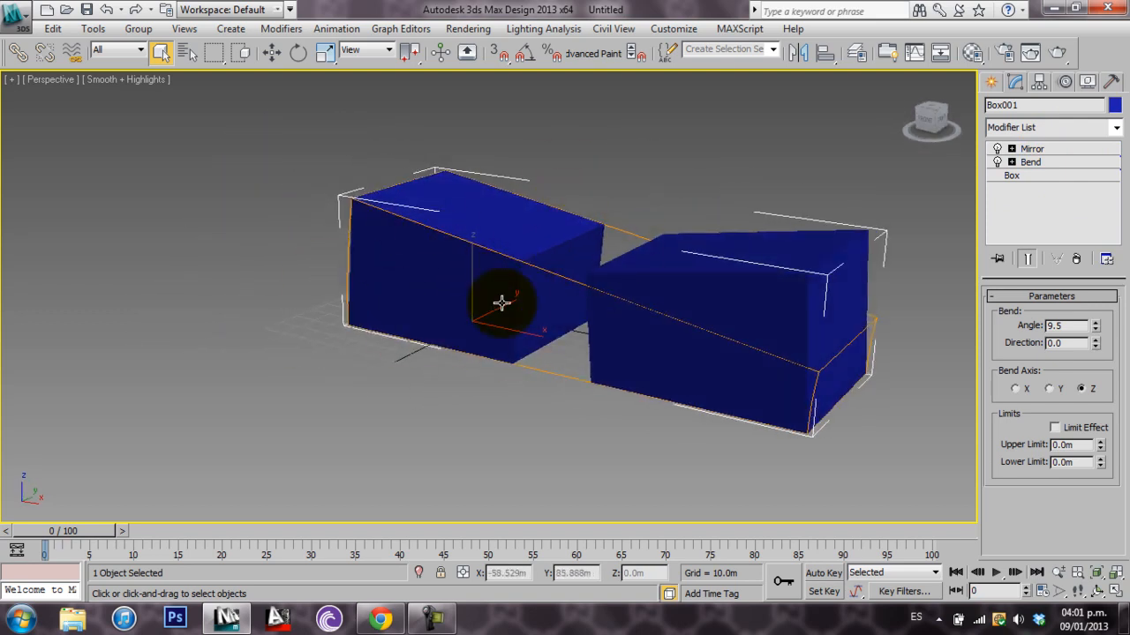
left_click(997, 149)
left_click(997, 149)
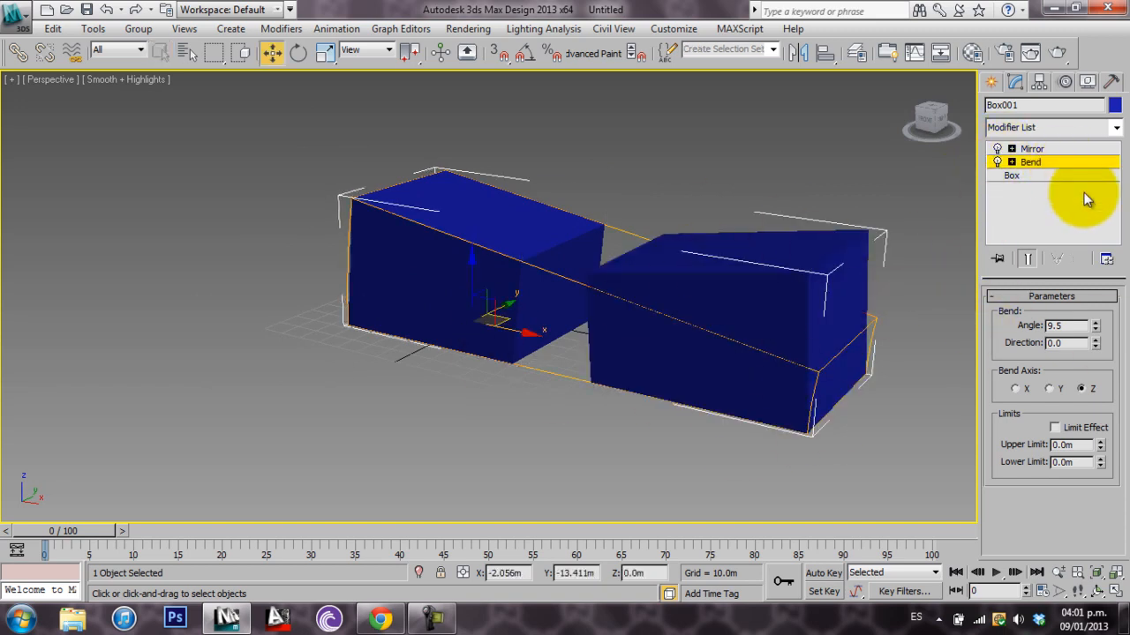
Increase the Bend modifier's angle to about 15.5
left_click_drag(1095, 331, 1109, 296)
middle_click_drag(694, 269, 794, 316, "alt")
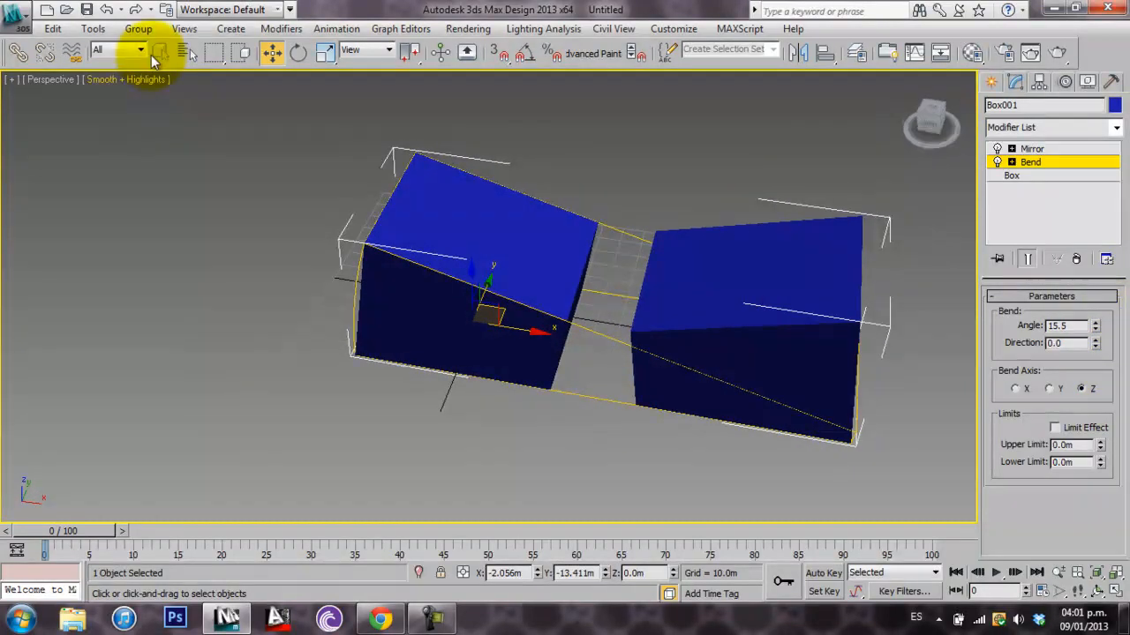
middle_click_drag(733, 324, 647, 297)
scroll(731, 364, "down", 2)
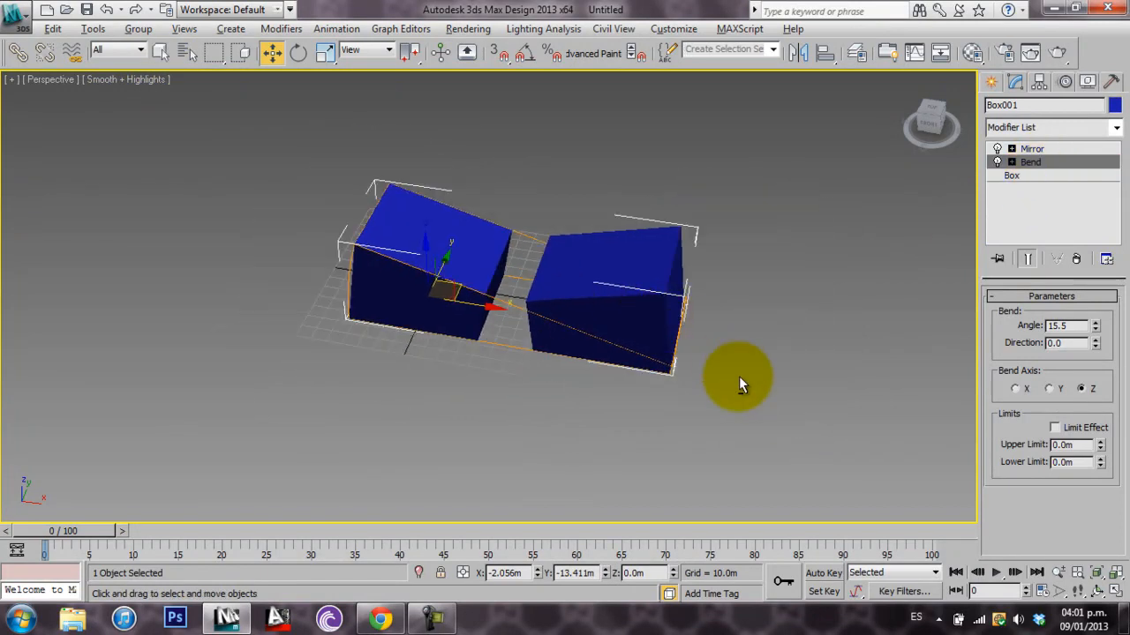
Delete the bent and mirrored box from the scene
middle_click_drag(731, 364, 693, 356, "alt")
left_click_drag(312, 224, 253, 142)
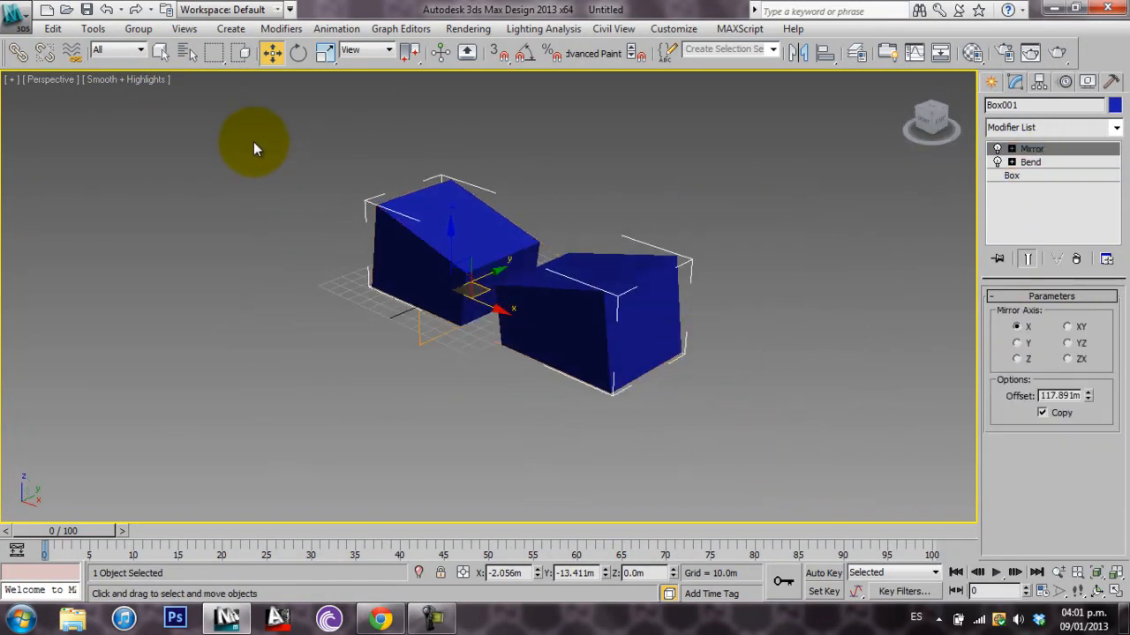
key("Delete")
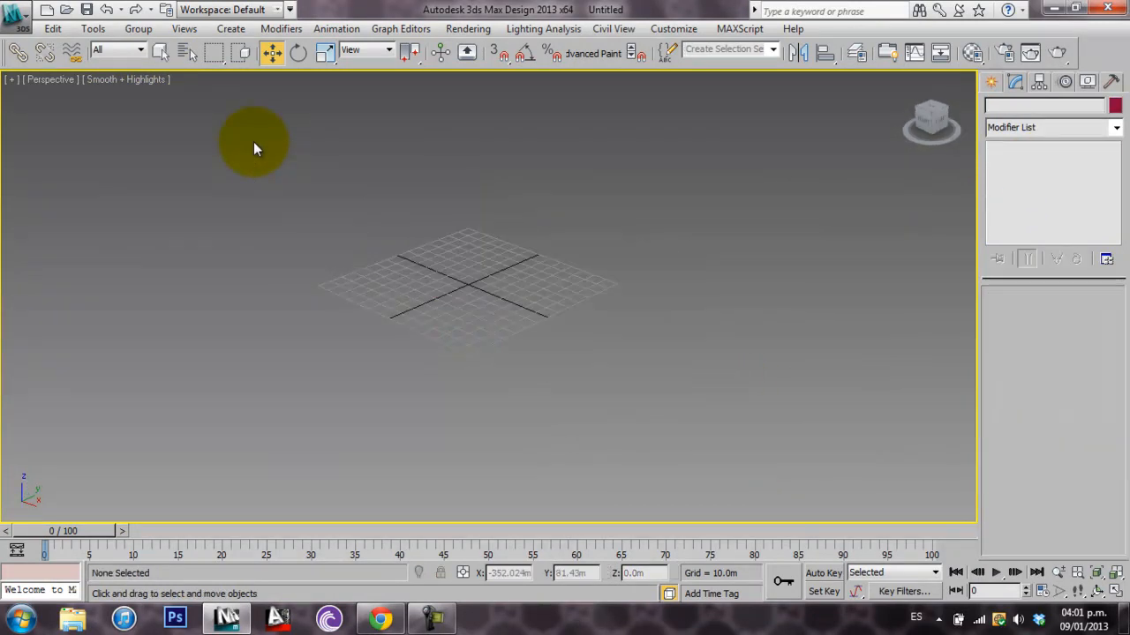
View the Hierarchy pivot options, and draw a new standard Box primitive over the centre of the grid
left_click(1046, 87)
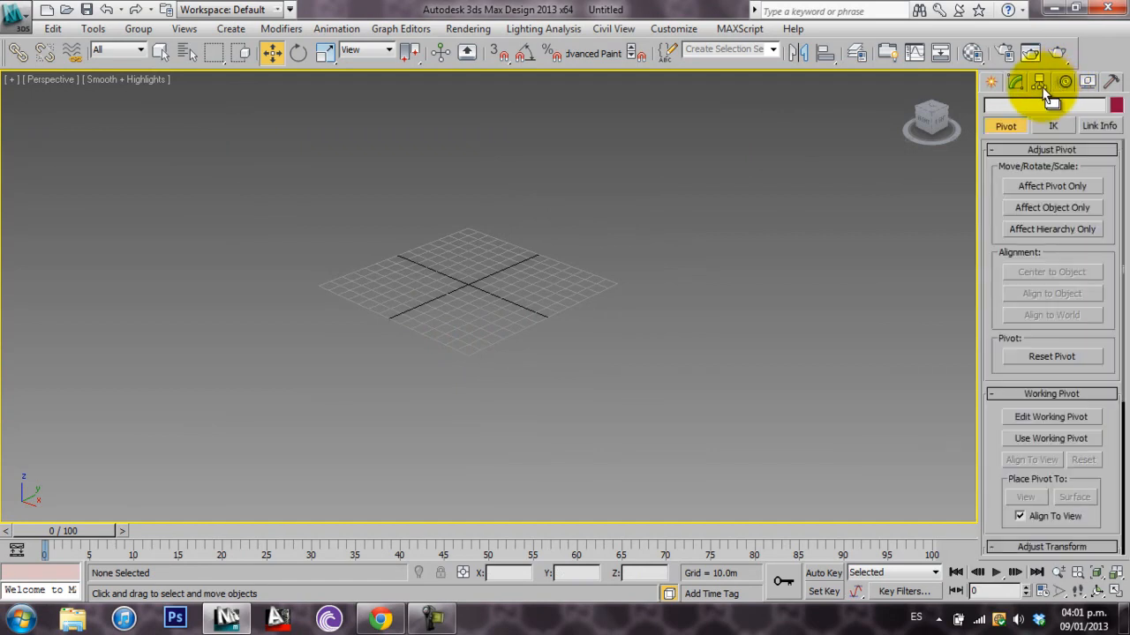
left_click(991, 81)
left_click(1021, 187)
left_click_drag(379, 285, 584, 277)
left_click(583, 186)
middle_click_drag(548, 280, 546, 305)
scroll(546, 306, "up", 3)
scroll(486, 273, "up", 2)
Try rotating the box about its base pivot in different directions, undoing each rotation
left_click(281, 54)
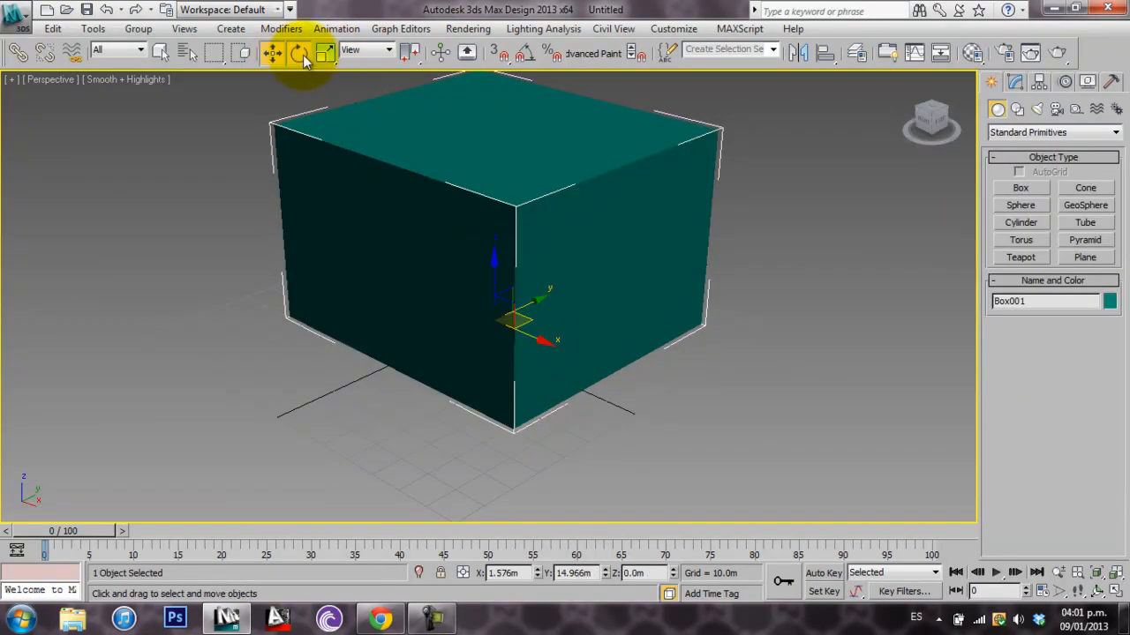
left_click(301, 53)
left_click_drag(477, 277, 547, 194)
key("ctrl+z")
middle_click_drag(667, 330, 602, 296, "alt")
left_click_drag(458, 289, 405, 464)
key("ctrl+z")
mouse_move(453, 278)
left_mouse_down()
mouse_move(403, 480)
mouse_move(397, 411)
mouse_move(613, 184)
mouse_move(450, 344)
mouse_move(456, 298)
left_mouse_up()
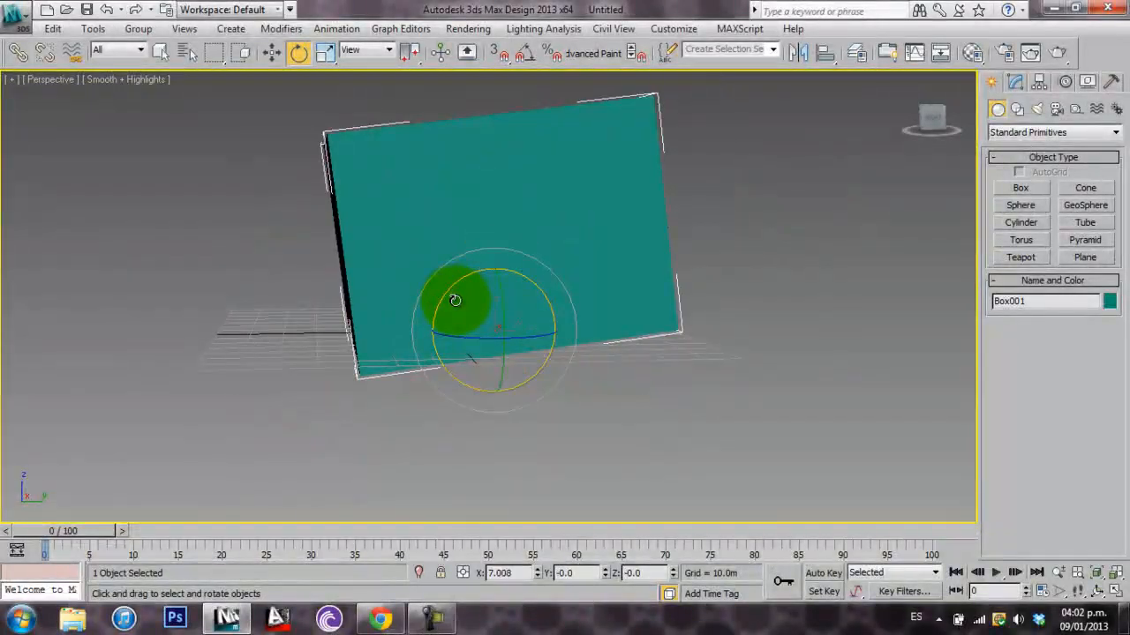
key("ctrl+z")
Centre the pivot of the box on the object, affecting only the pivot
left_click(1037, 81)
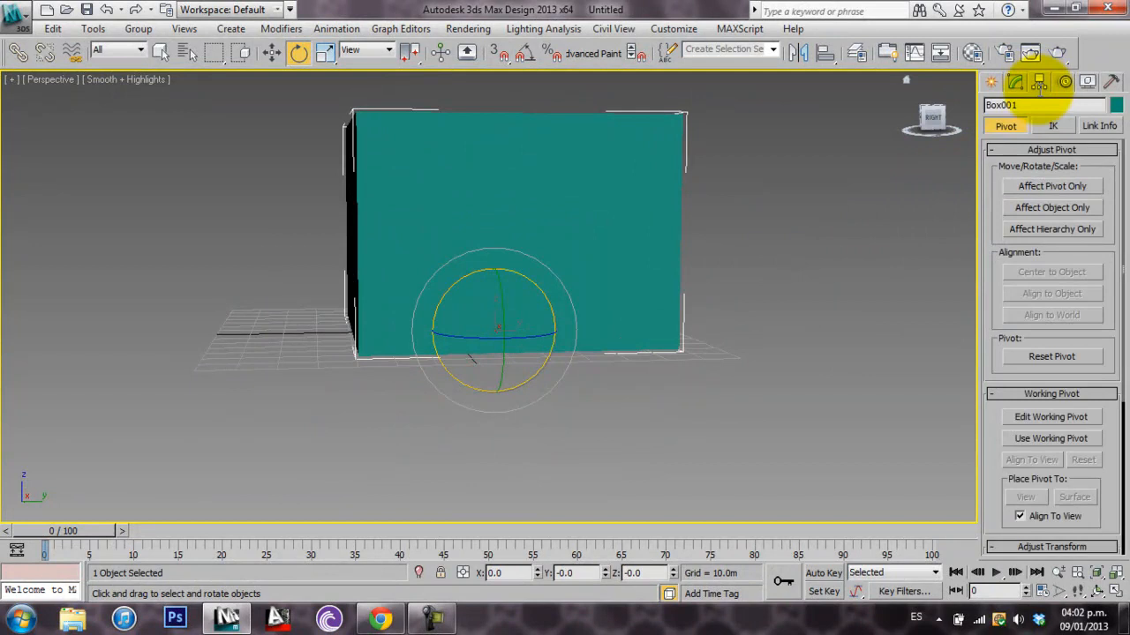
left_click(1060, 189)
left_click(1046, 271)
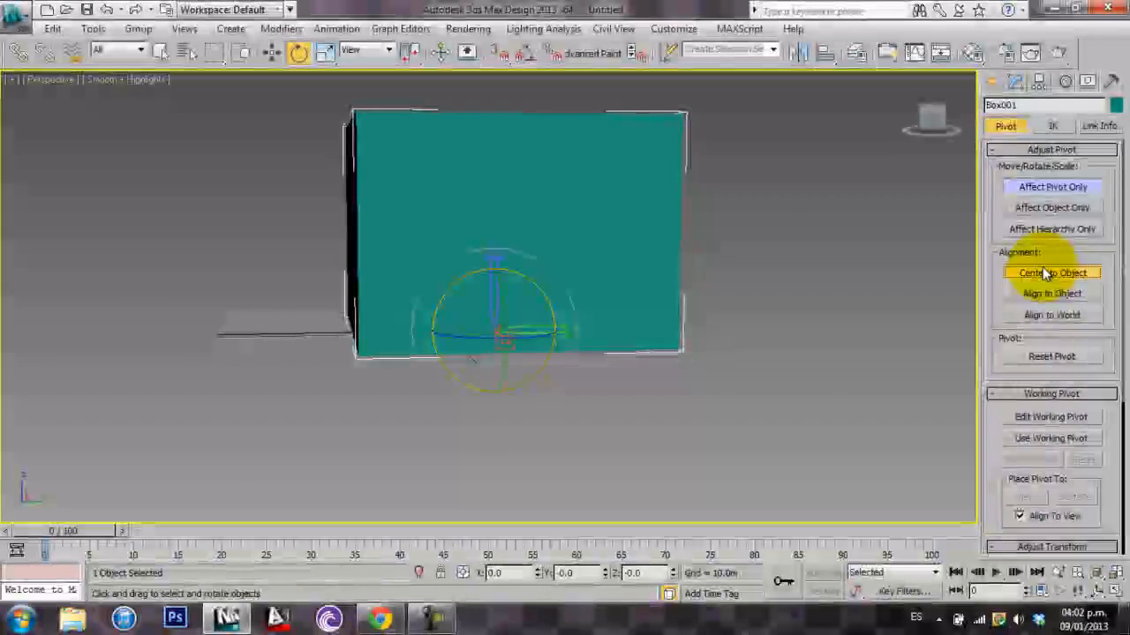
Stop affecting only the pivot, try rotating the box about its centred pivot, and undo the rotation
left_click(1059, 189)
left_click_drag(454, 176, 509, 27)
key("ctrl+z")
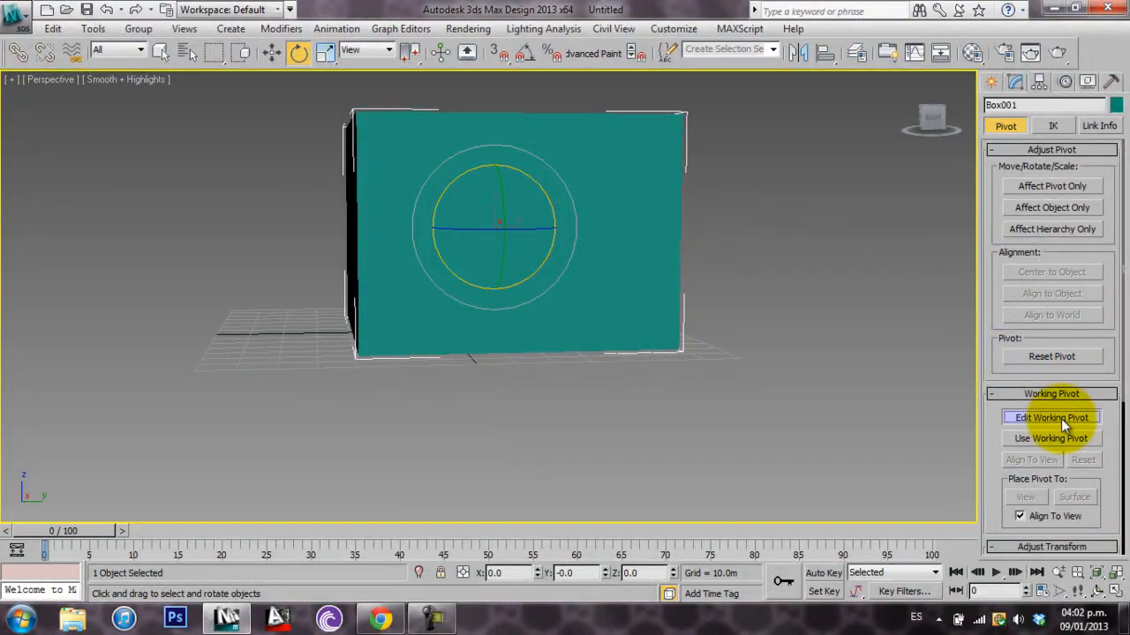
Try editing the box's working pivot, undo the change to it, and leave working pivot editing
left_click(1051, 417)
left_click_drag(453, 328, 473, 120)
key("ctrl+z")
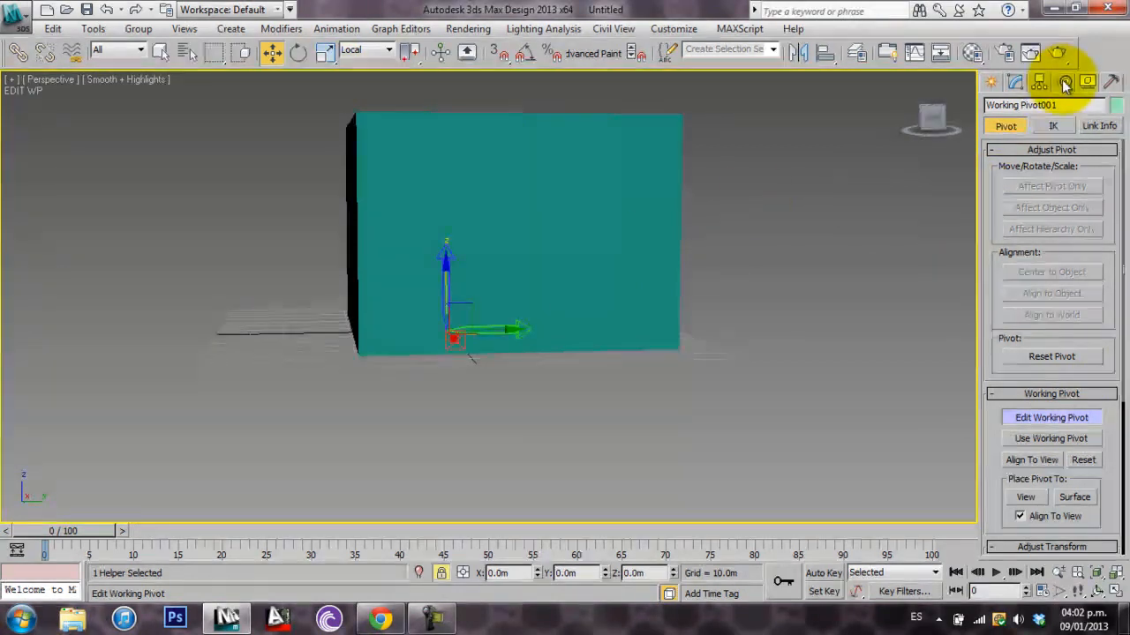
left_click(161, 50)
middle_click_drag(473, 277, 502, 361, "alt")
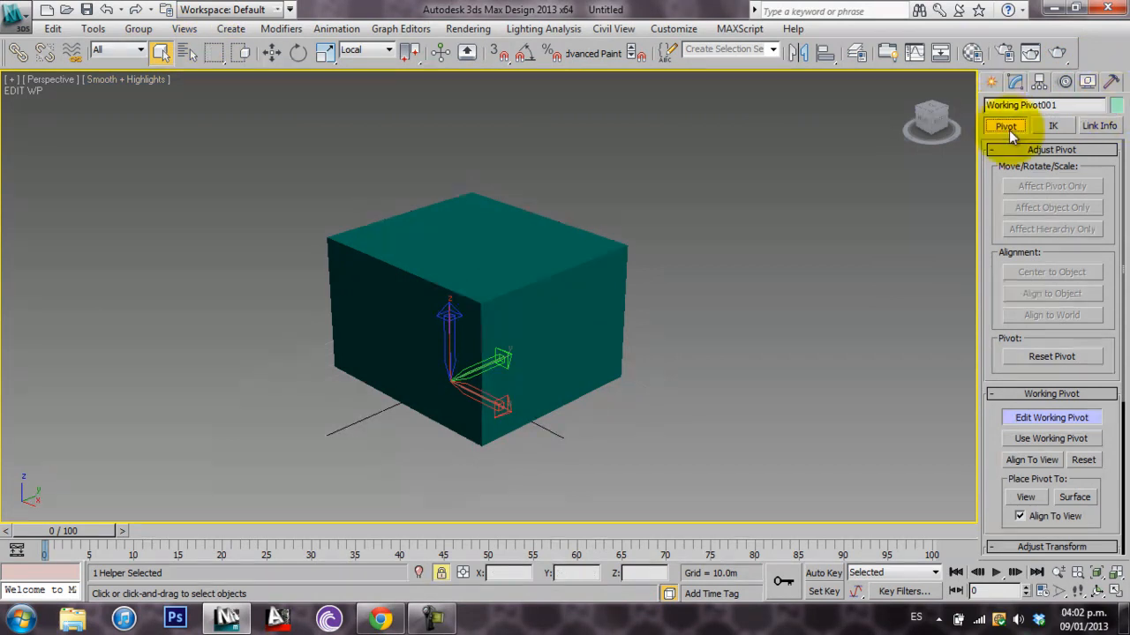
left_click(1060, 416)
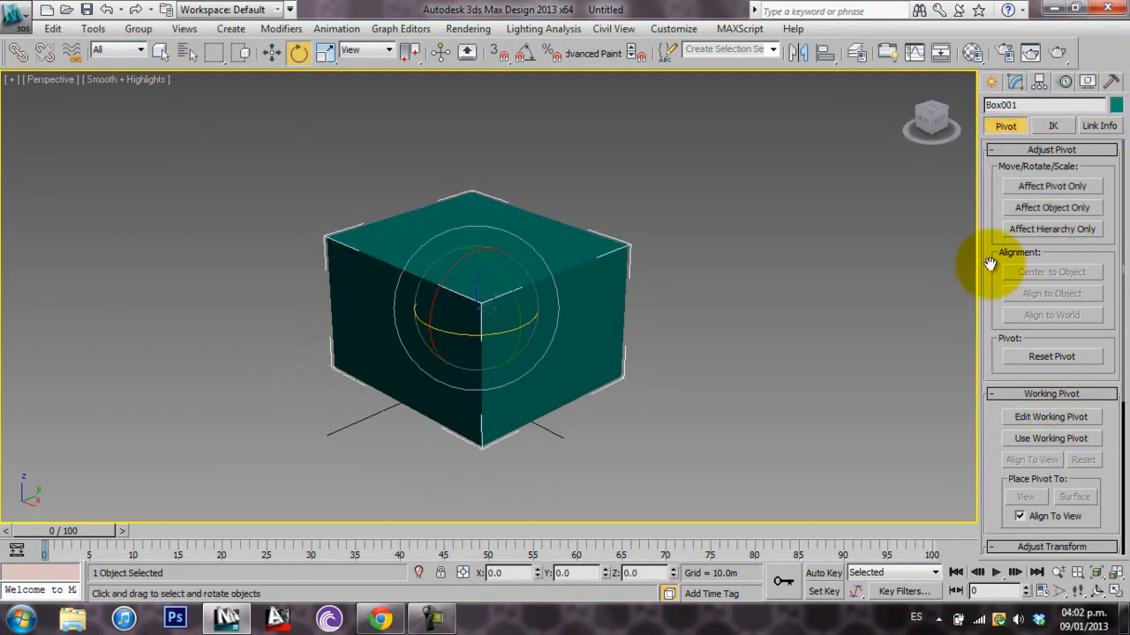
Return to the standard primitives creation options and deselect the box
left_click(994, 80)
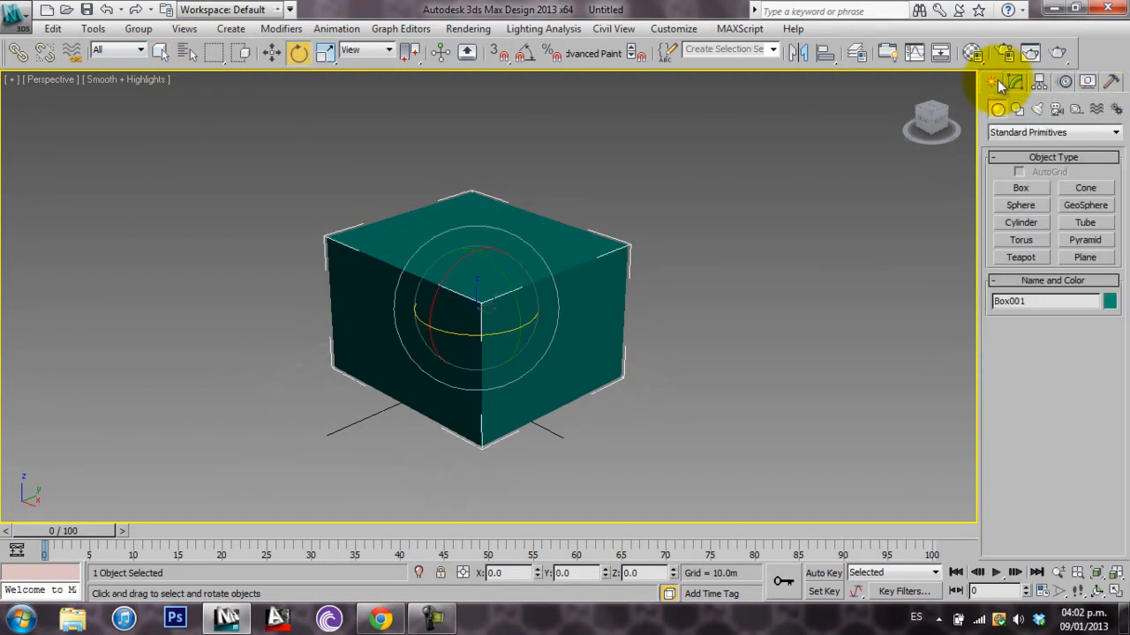
left_click(161, 53)
scroll(618, 285, "up", 5)
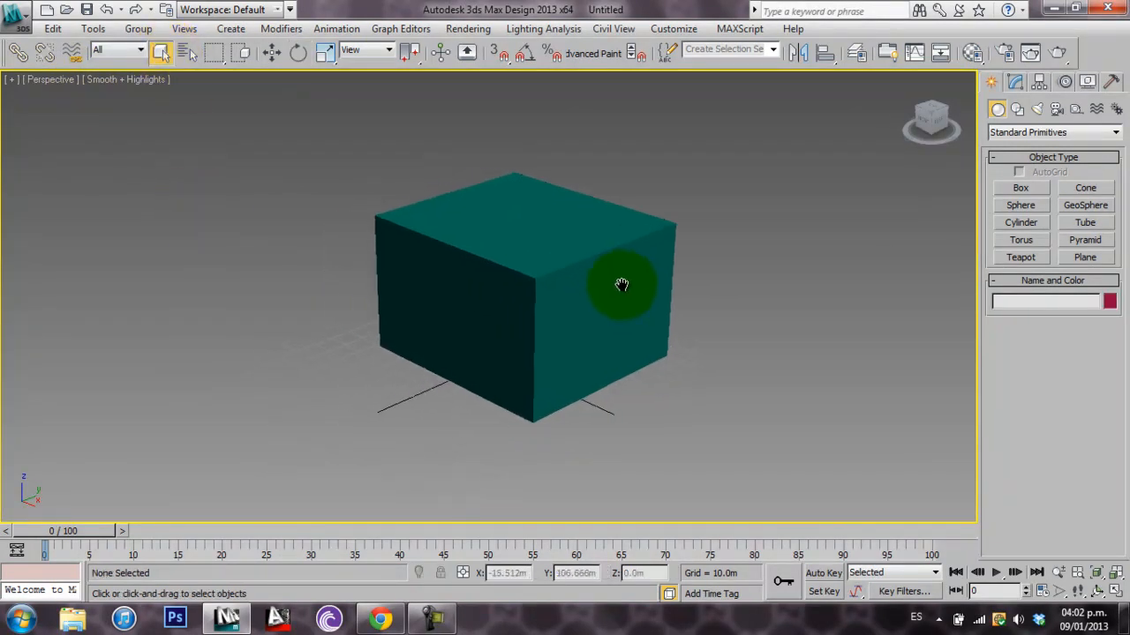
middle_click_drag(610, 285, 618, 303, "alt")
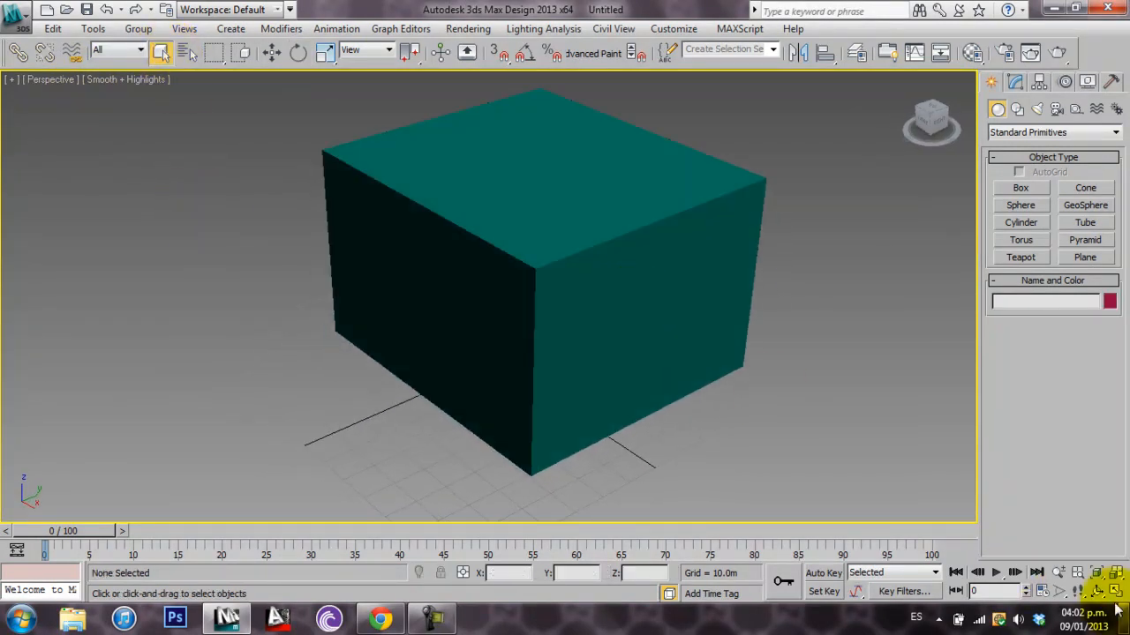
middle_click_drag(806, 383, 777, 404)
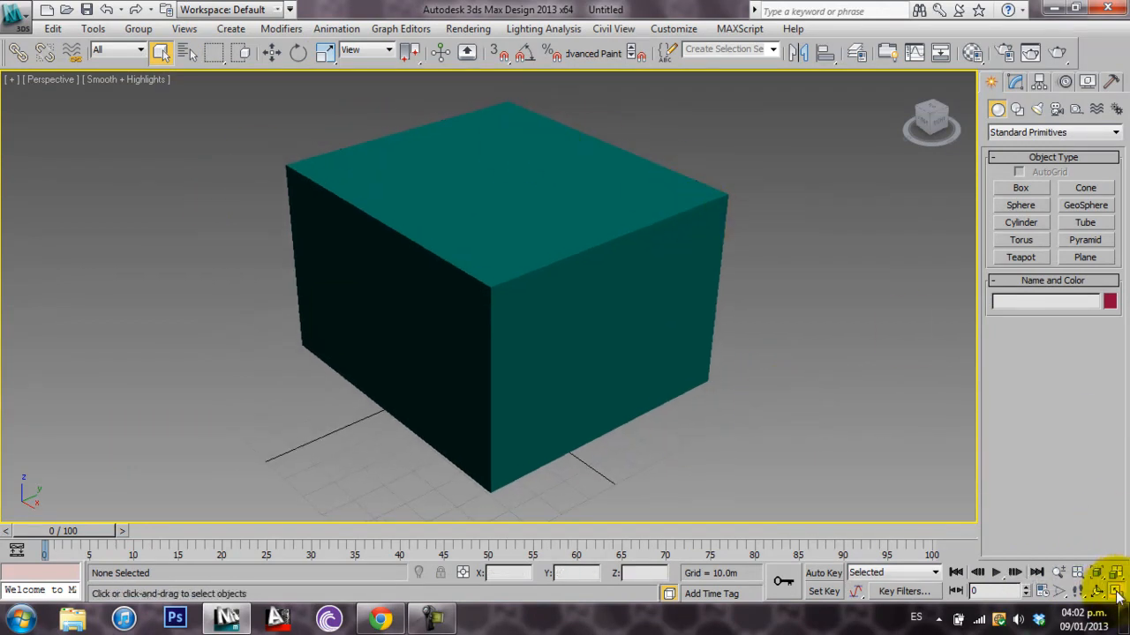
Switch to the four-viewport layout, try maximizing and restoring the Perspective and Top views, and leave Perspective active
left_click(1115, 593)
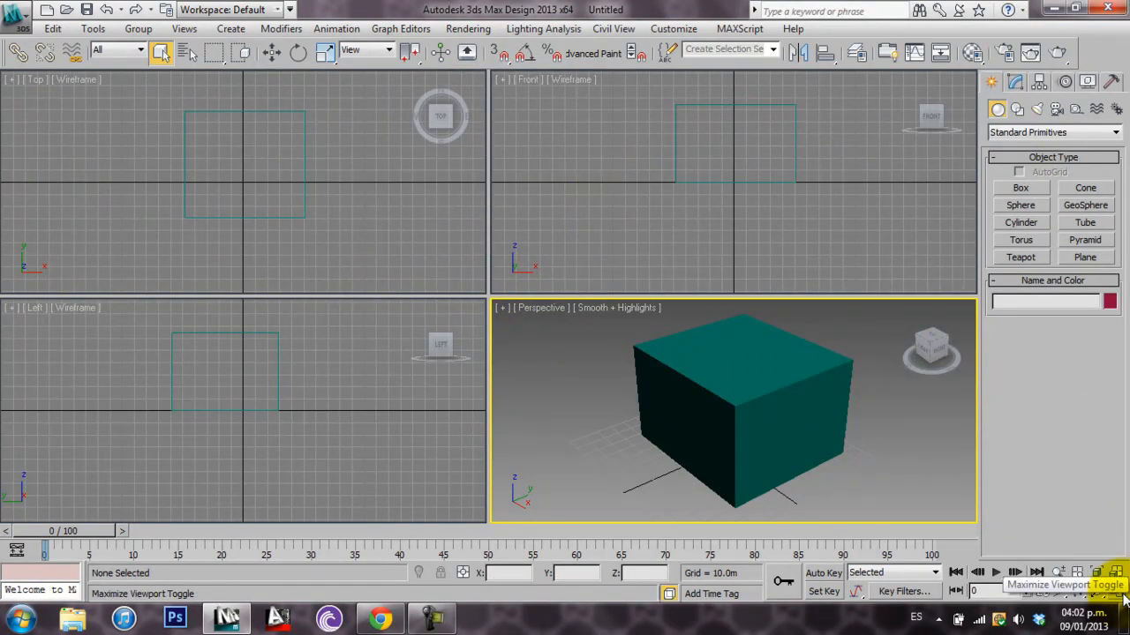
left_click(1117, 594)
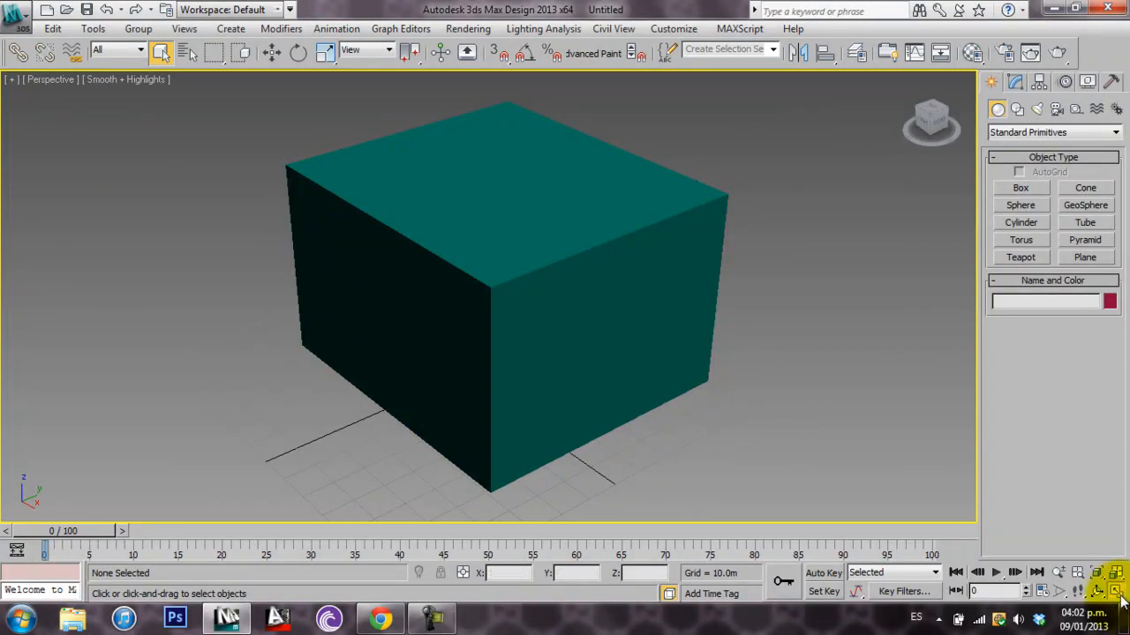
left_click(1115, 593)
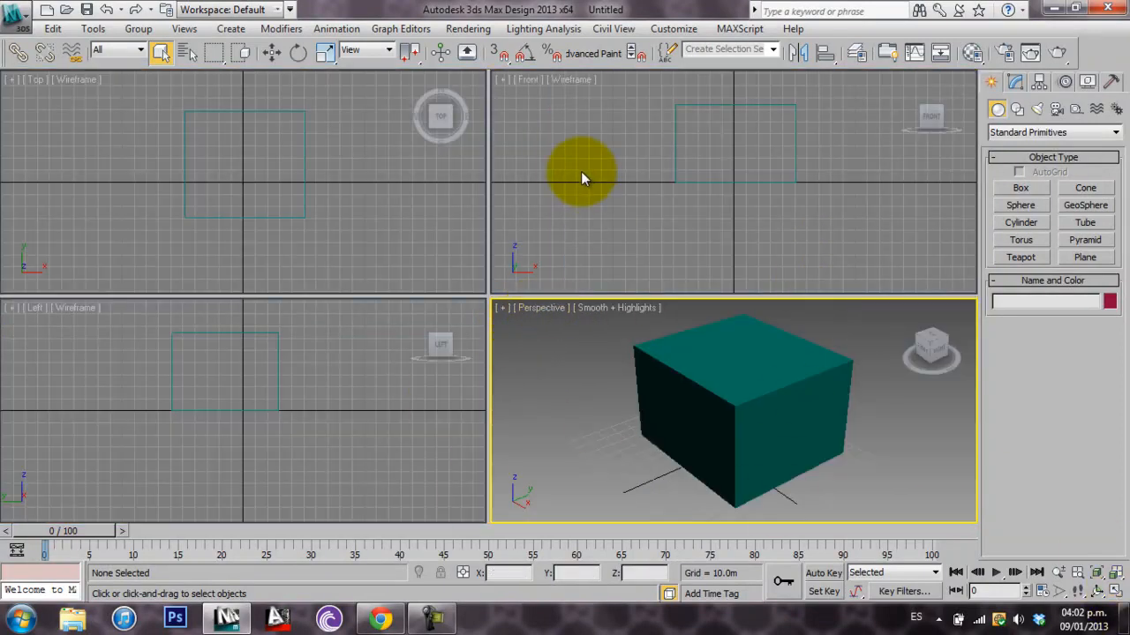
left_click(86, 187)
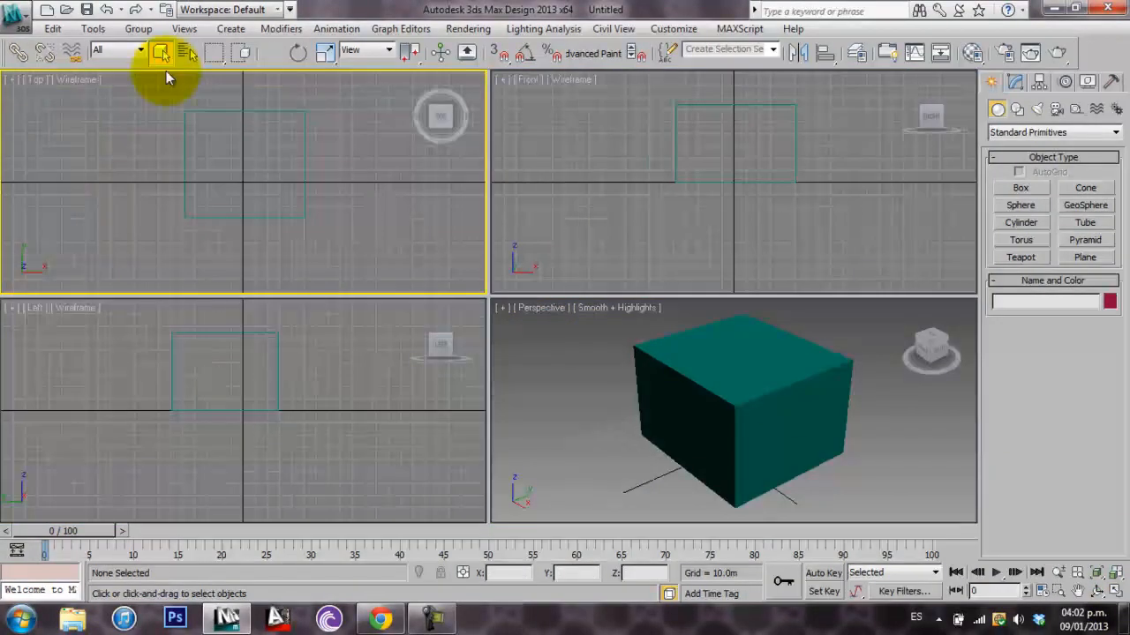
left_click(1115, 593)
left_click(1117, 594)
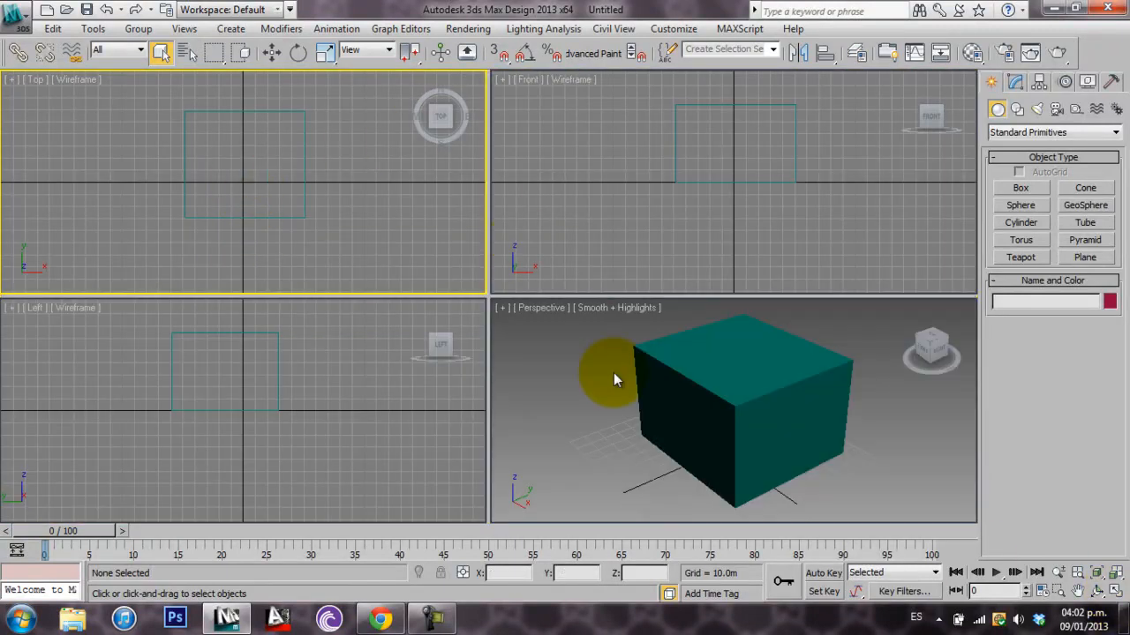
left_click(563, 430)
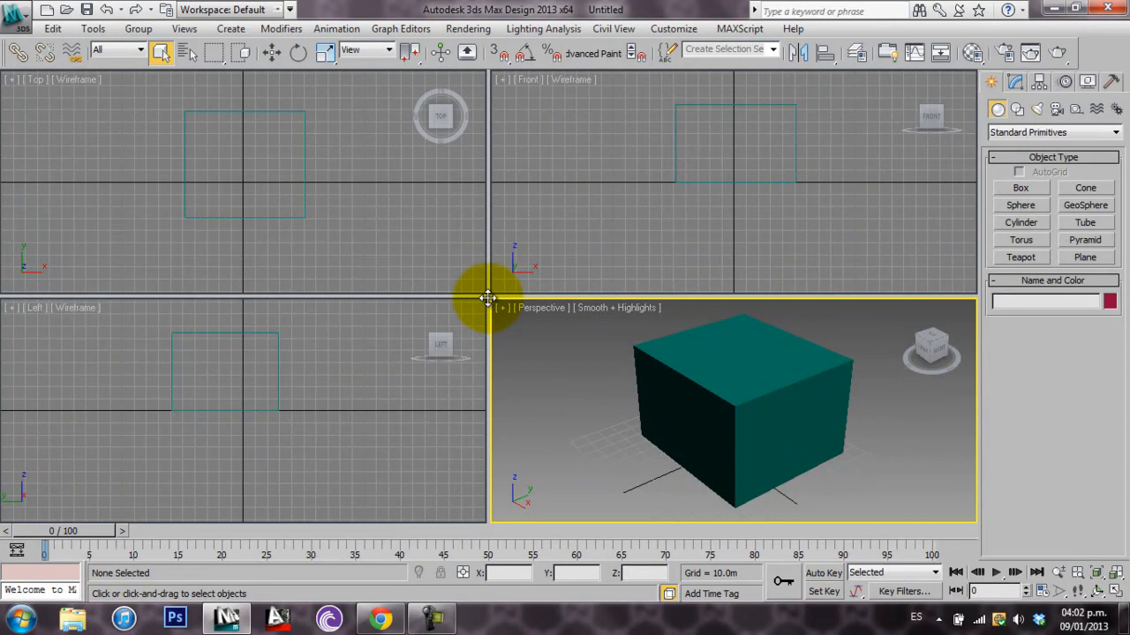
Resize the four viewports from their shared corner so Top and Left become slightly wider, with nothing selected
mouse_move(487, 297)
left_mouse_down()
mouse_move(378, 232)
mouse_move(76, 113)
mouse_move(486, 297)
mouse_move(356, 231)
mouse_move(83, 144)
mouse_move(35, 111)
mouse_move(197, 203)
mouse_move(484, 328)
mouse_move(506, 330)
mouse_move(506, 295)
left_mouse_up()
left_click(668, 416)
key("ctrl+d")
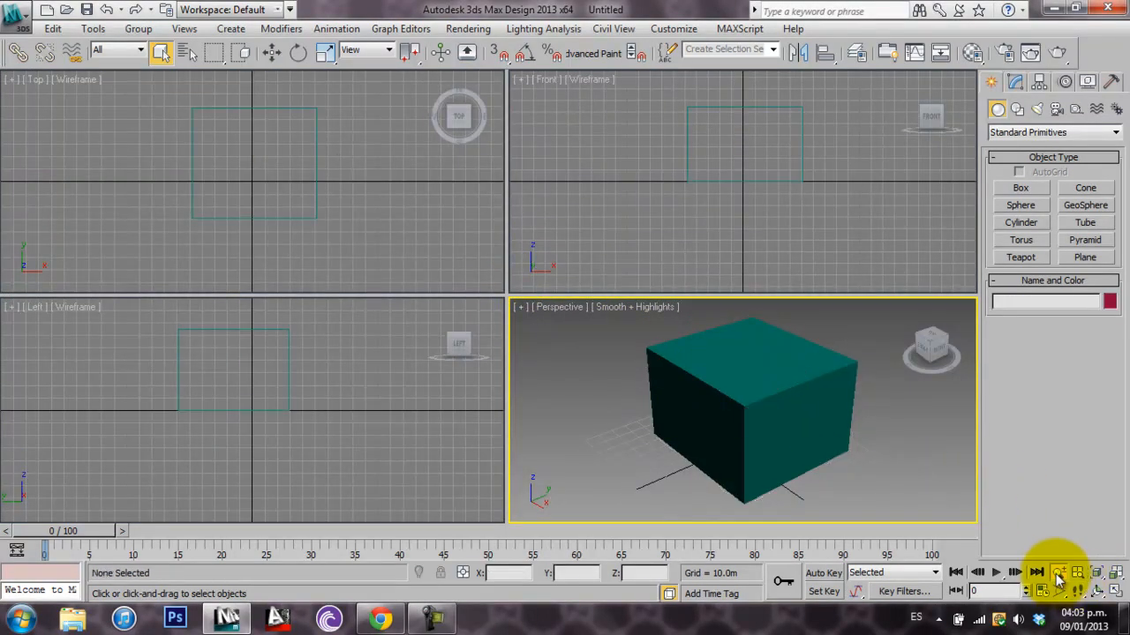
Try zooming, fitting the box to the view and orbiting in the Perspective viewport, and return to object selection
left_click(1058, 572)
left_click_drag(701, 383, 754, 371)
left_click(1059, 573)
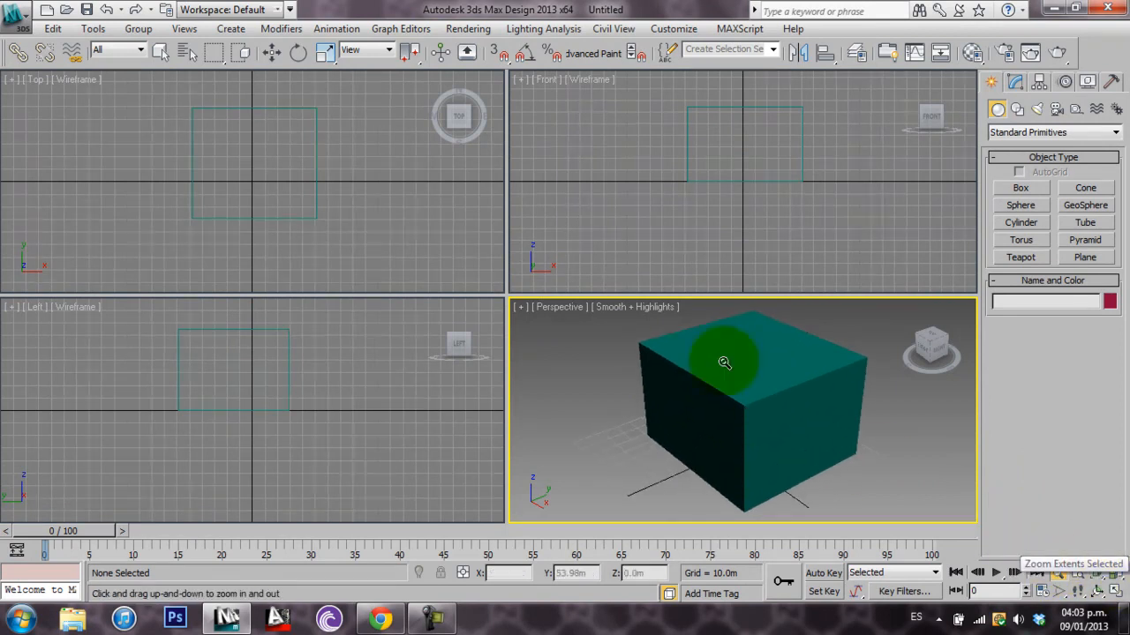
middle_click_drag(678, 379, 540, 368)
scroll(539, 368, "down", 5)
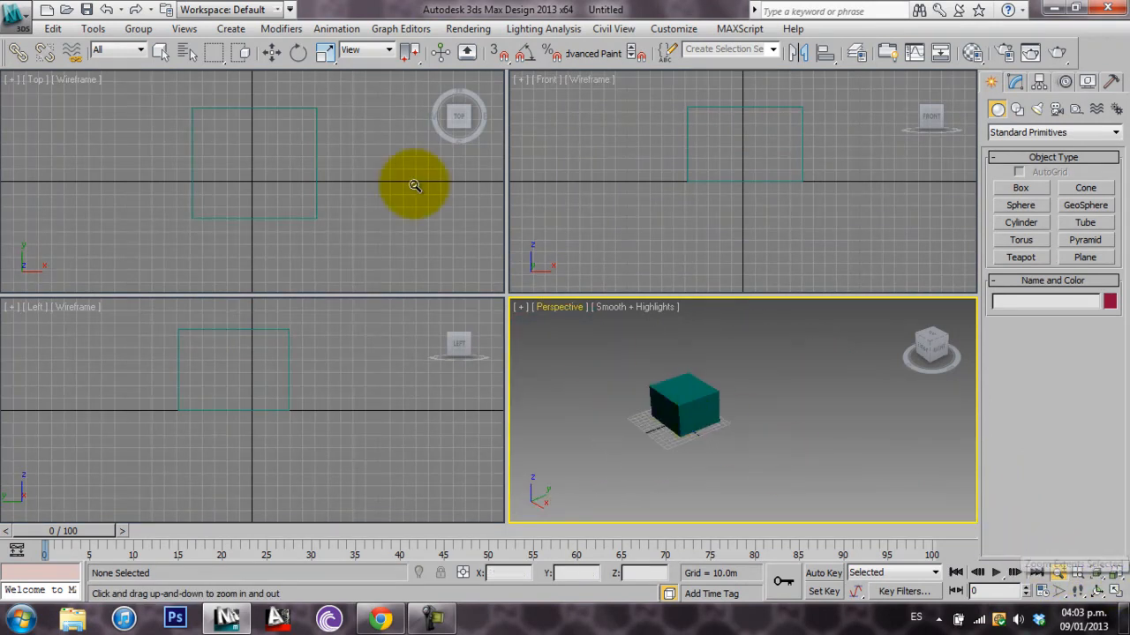
left_click(1103, 572)
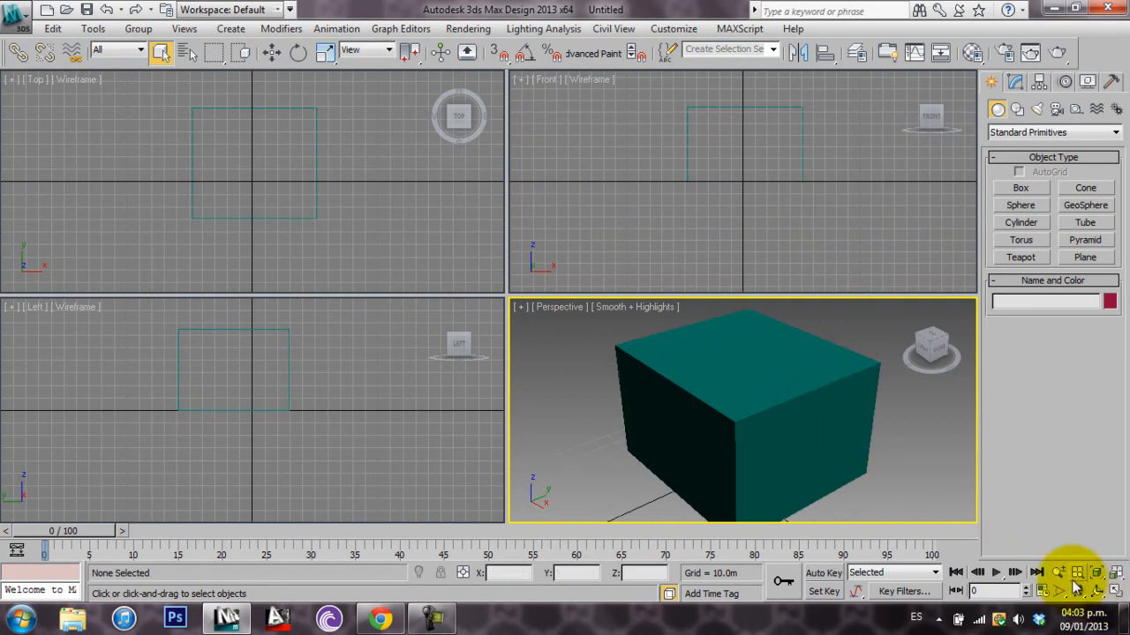
left_click(1097, 592)
mouse_move(782, 403)
left_mouse_down()
mouse_move(744, 418)
mouse_move(714, 393)
mouse_move(783, 422)
left_mouse_up()
left_click(161, 52)
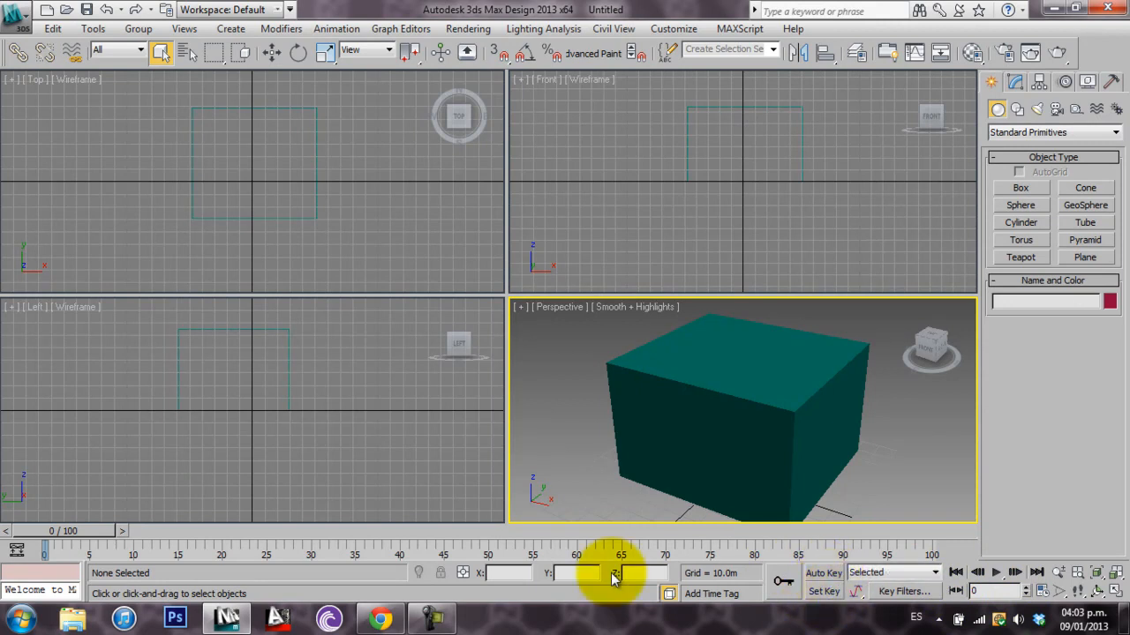
View the box in the maximized Perspective viewport and restore the four-viewport layout
mouse_move(70, 533)
left_mouse_down()
mouse_move(739, 562)
mouse_move(938, 541)
mouse_move(61, 534)
left_mouse_up()
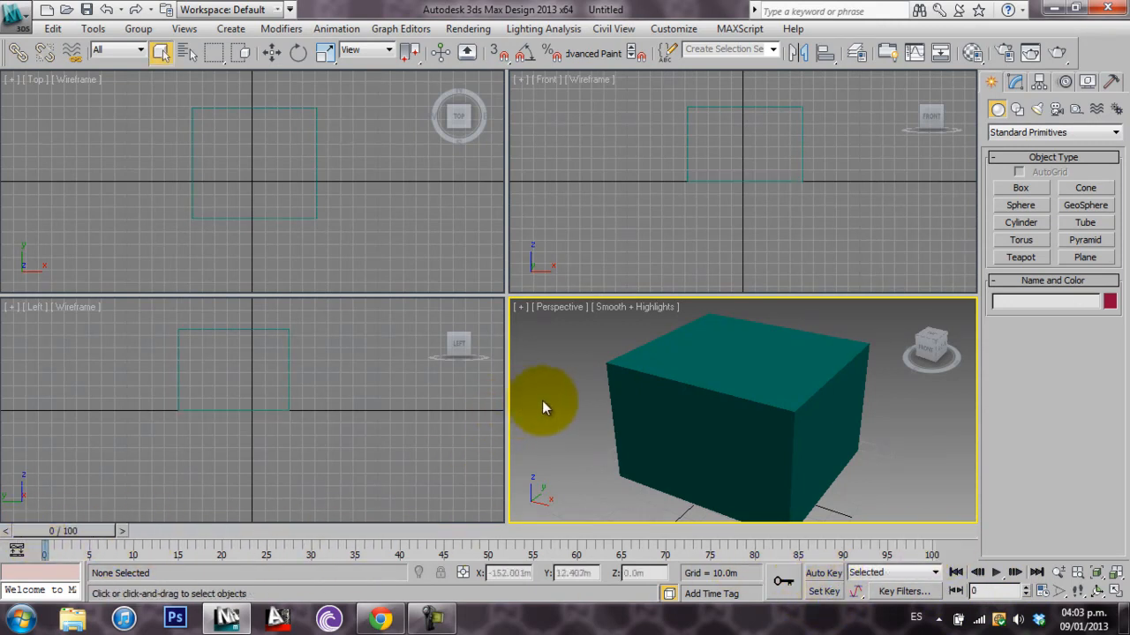
middle_click_drag(601, 392, 598, 394)
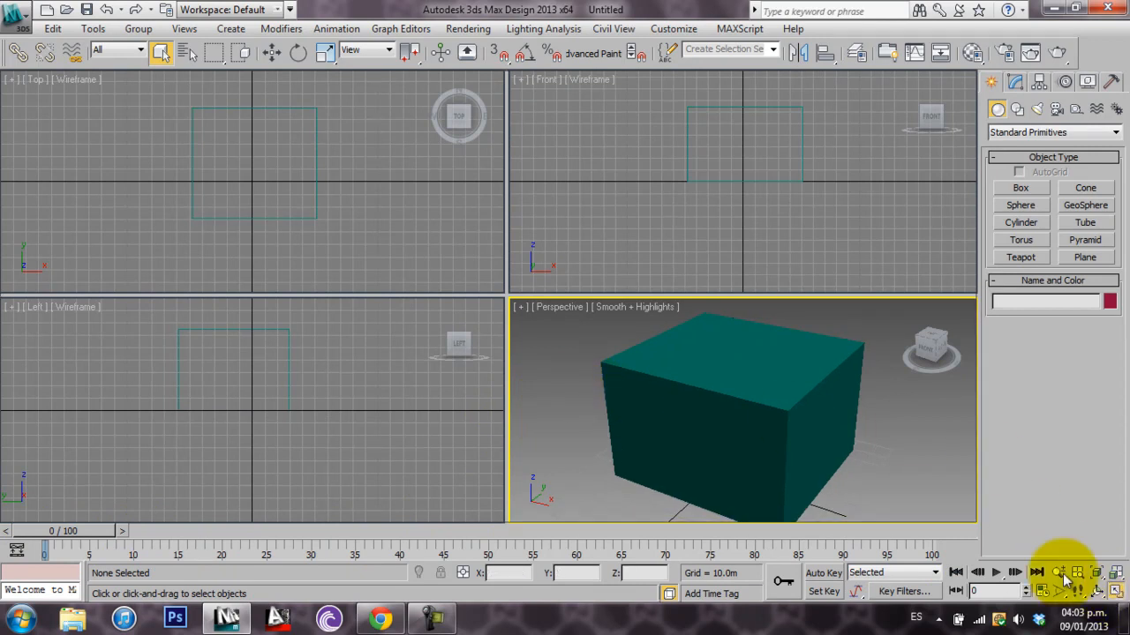
left_click(1116, 593)
scroll(411, 318, "down", 5)
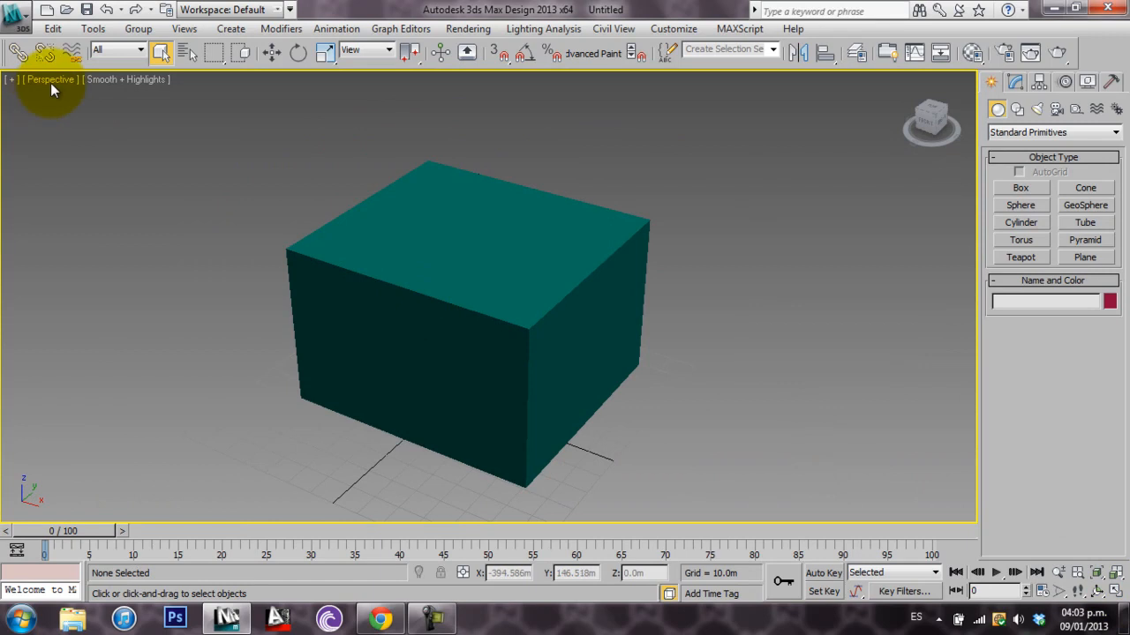
left_click(1117, 593)
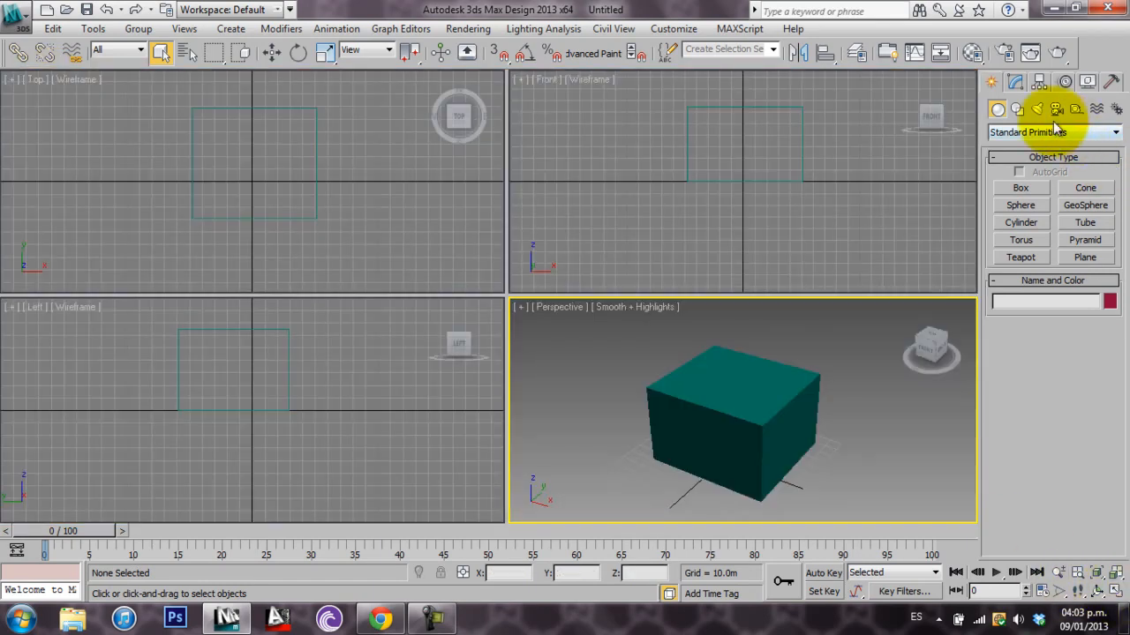
Create a VRaySun in the Top viewport, placed up and to the side of the box and targeted at it
left_click(1037, 110)
left_click(1034, 132)
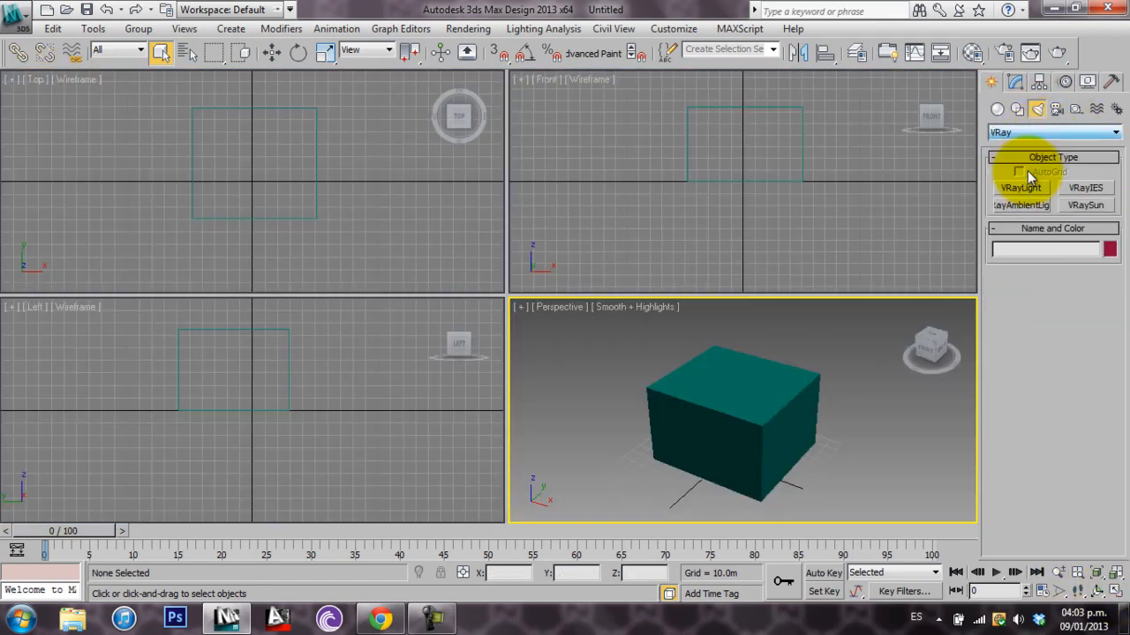
left_click(1085, 205)
scroll(312, 189, "down", 3)
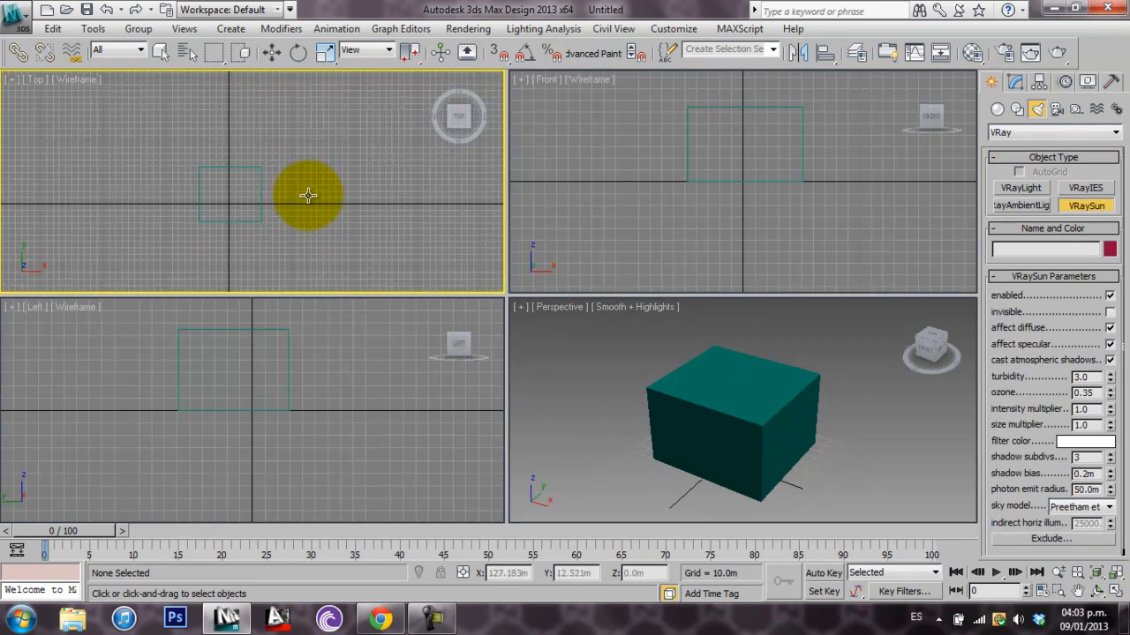
left_click_drag(350, 140, 236, 191)
left_click(592, 360)
Raise the VRaySun to a height of about 101 m in the Front viewport
left_click(272, 52)
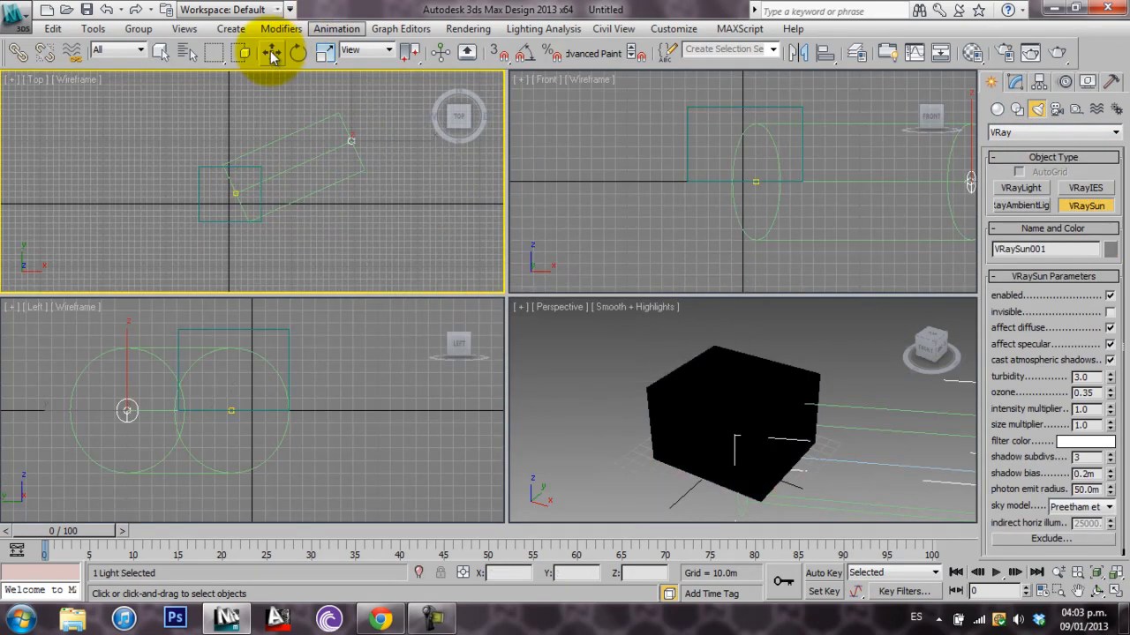
scroll(700, 157, "down", 3)
left_click_drag(805, 189, 807, 134)
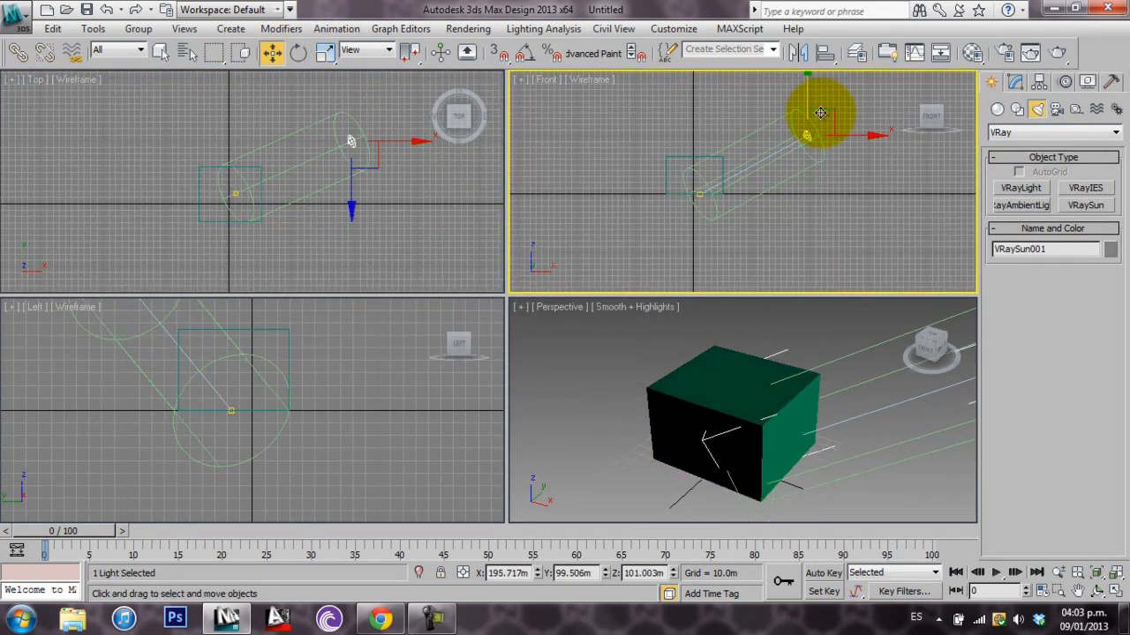
Create a VRay physical camera in the Top viewport, on the side opposite the sun and aimed at the box
left_click(1062, 114)
left_click(1065, 133)
left_click(1067, 156)
left_click(1093, 191)
left_click(305, 181)
middle_click_drag(304, 180, 293, 200)
left_click_drag(142, 135, 211, 202)
Raise the camera to a height of about 85 m in the Front viewport, and activate the Perspective viewport
left_click(272, 53)
left_click_drag(629, 147, 618, 100)
left_click(718, 345)
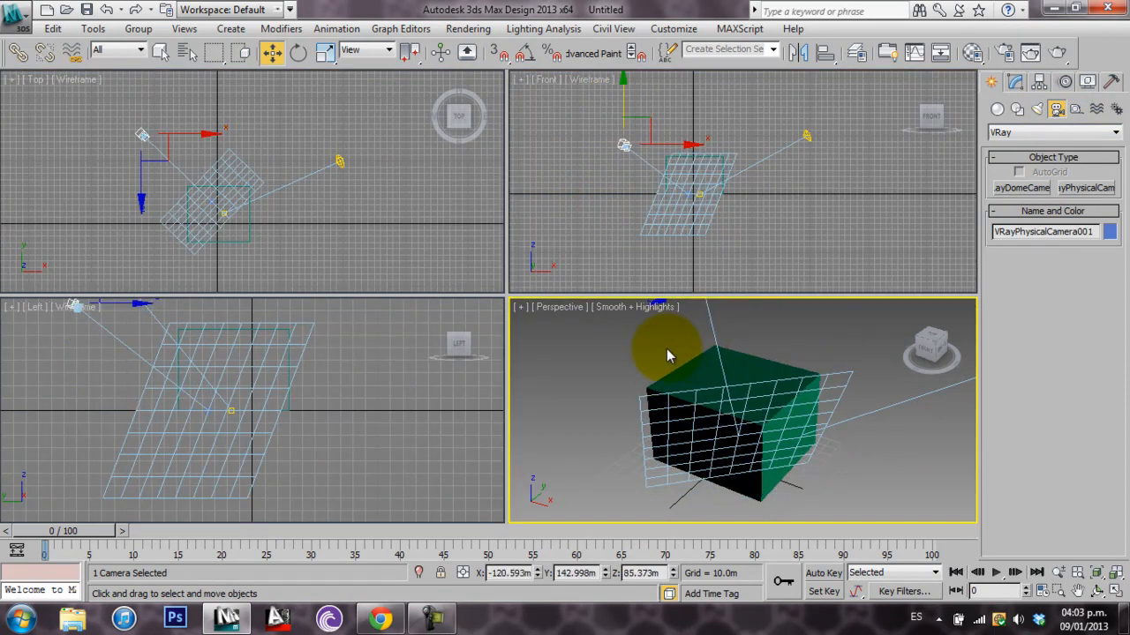
Maximize the Perspective viewport and switch it to the VRayPhysicalCamera001 view
left_click(1115, 591)
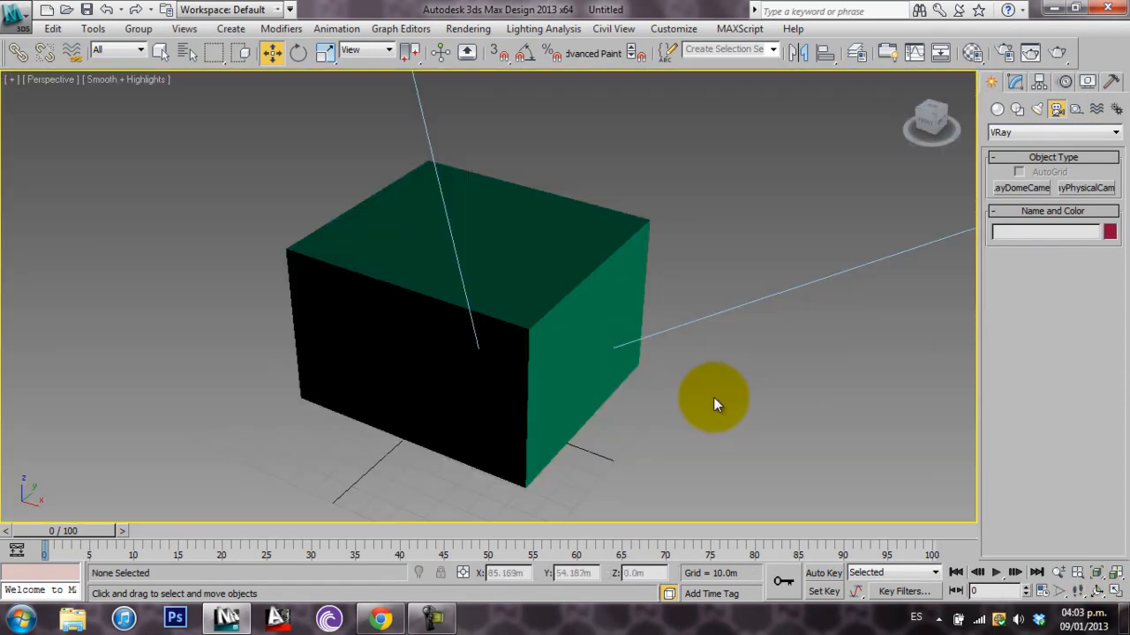
scroll(605, 415, "down", 6)
middle_click_drag(600, 381, 474, 263, "alt")
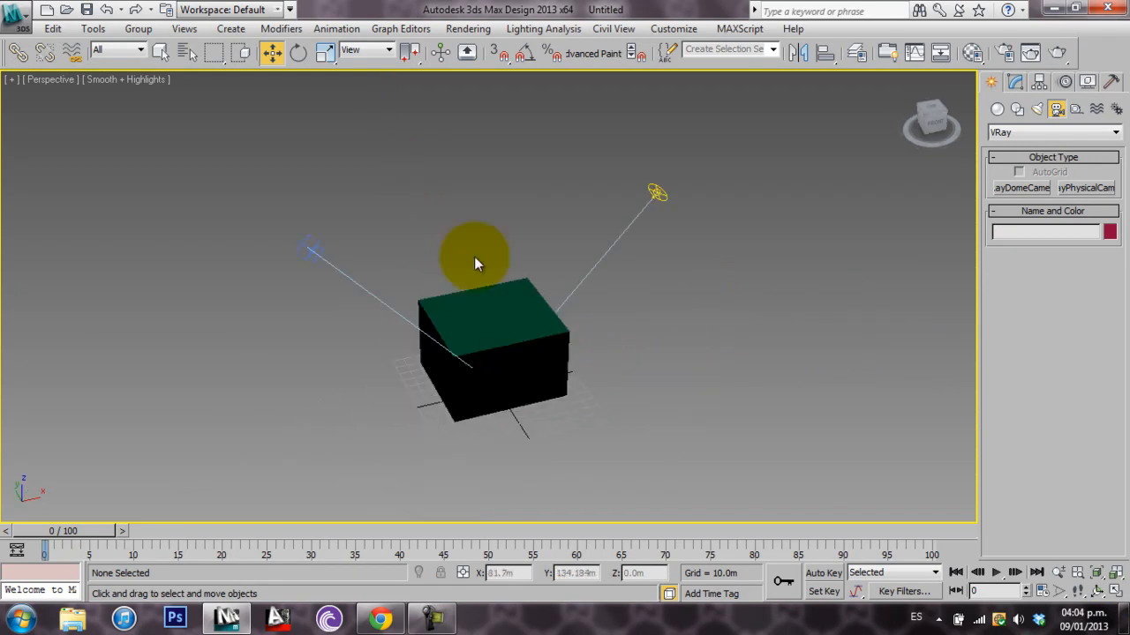
left_click(48, 81)
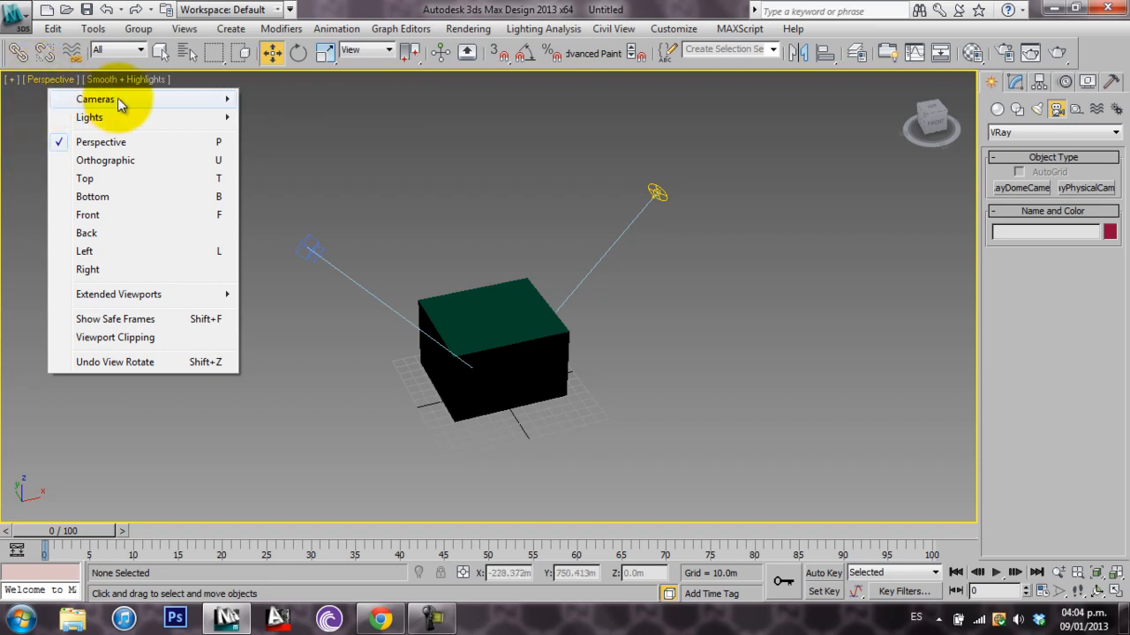
mouse_move(169, 100)
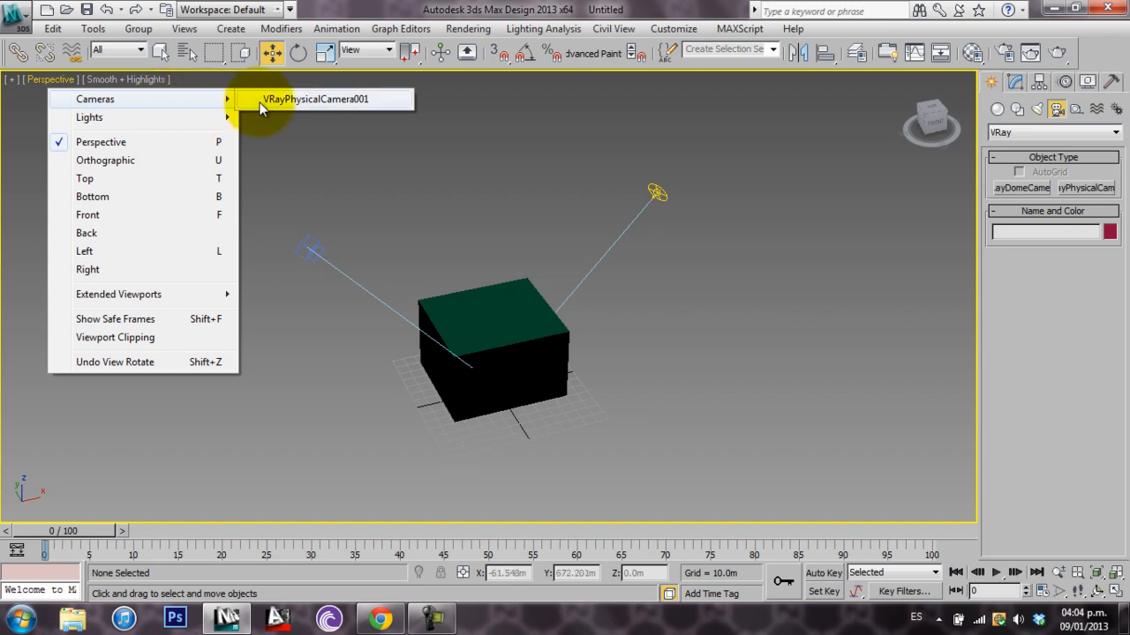
left_click(315, 99)
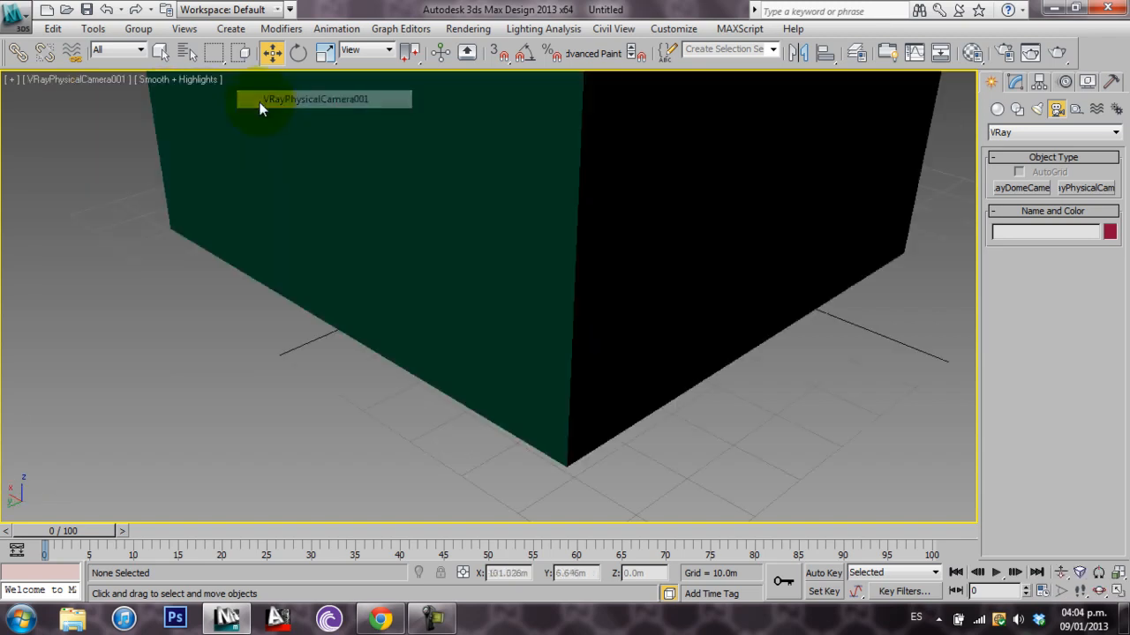
Restore the four-viewport layout and move the camera in the Top viewport to about X -162 m, Y 131 m
left_click(1118, 592)
left_click_drag(241, 167, 163, 133)
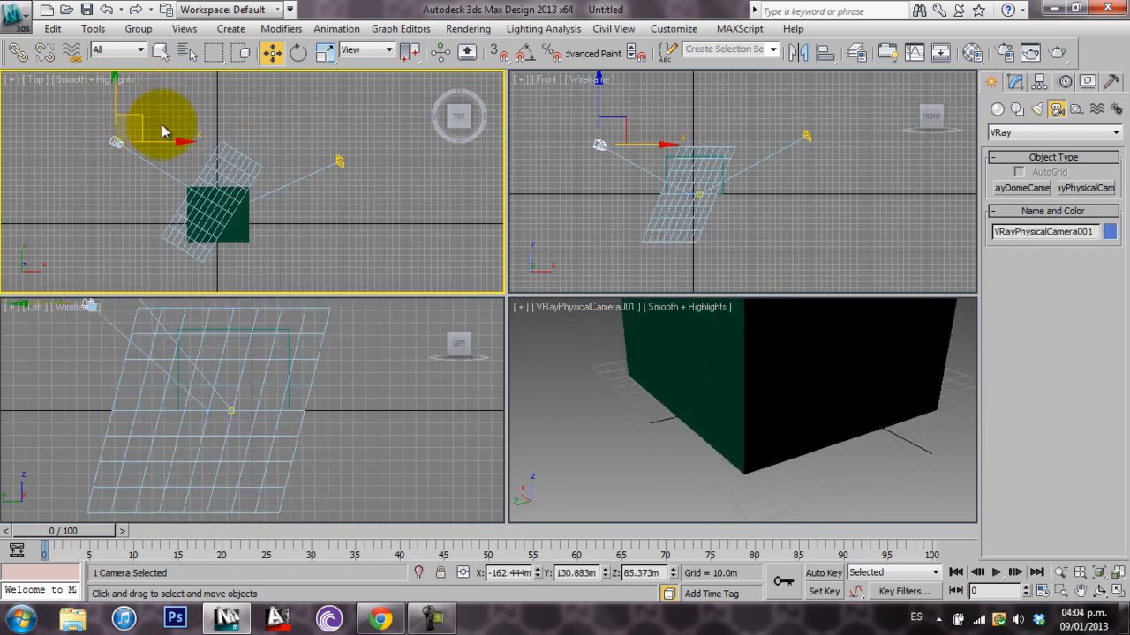
Select the sun and switch the camera viewport to the VRaySun001 view
left_click(341, 162)
left_click(585, 309)
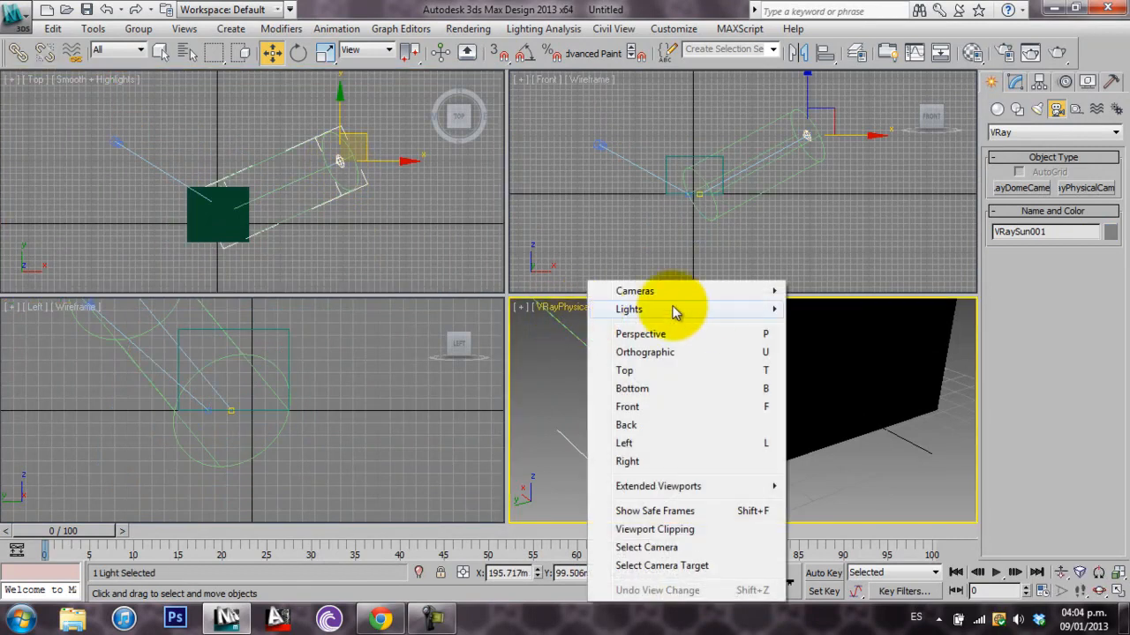
mouse_move(694, 311)
left_click(829, 309)
scroll(318, 212, "down", 3)
middle_click_drag(345, 260, 343, 218)
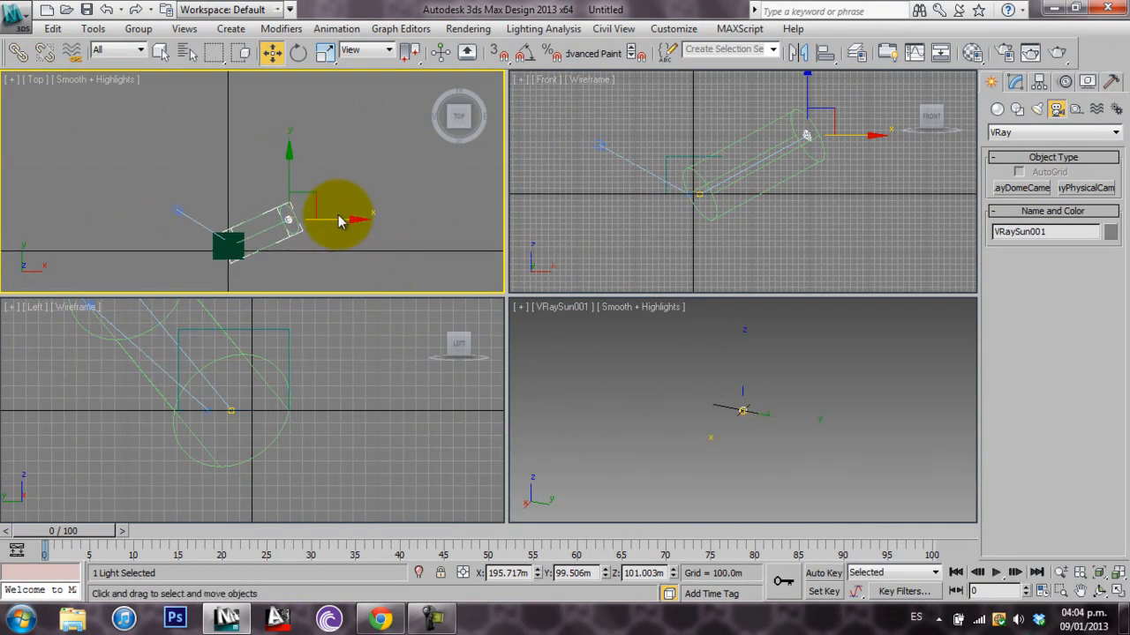
Delete the VRay sun and the physical camera with their targets in the Top viewport, keeping only the box
left_click_drag(315, 197, 152, 224)
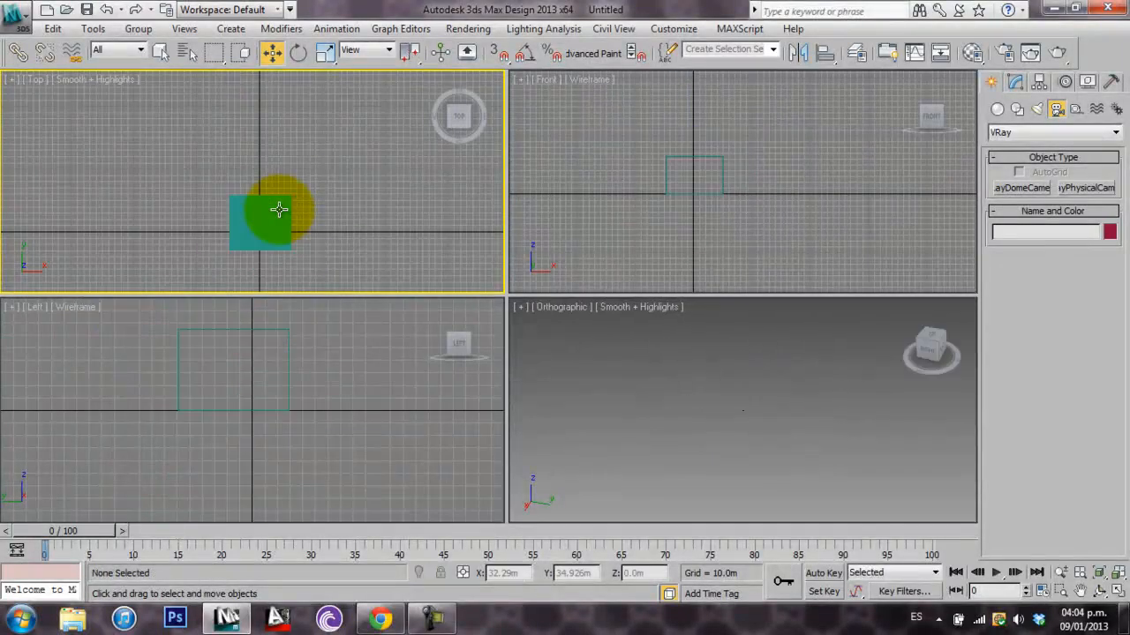
middle_click_drag(305, 215, 304, 187)
scroll(304, 186, "up", 2)
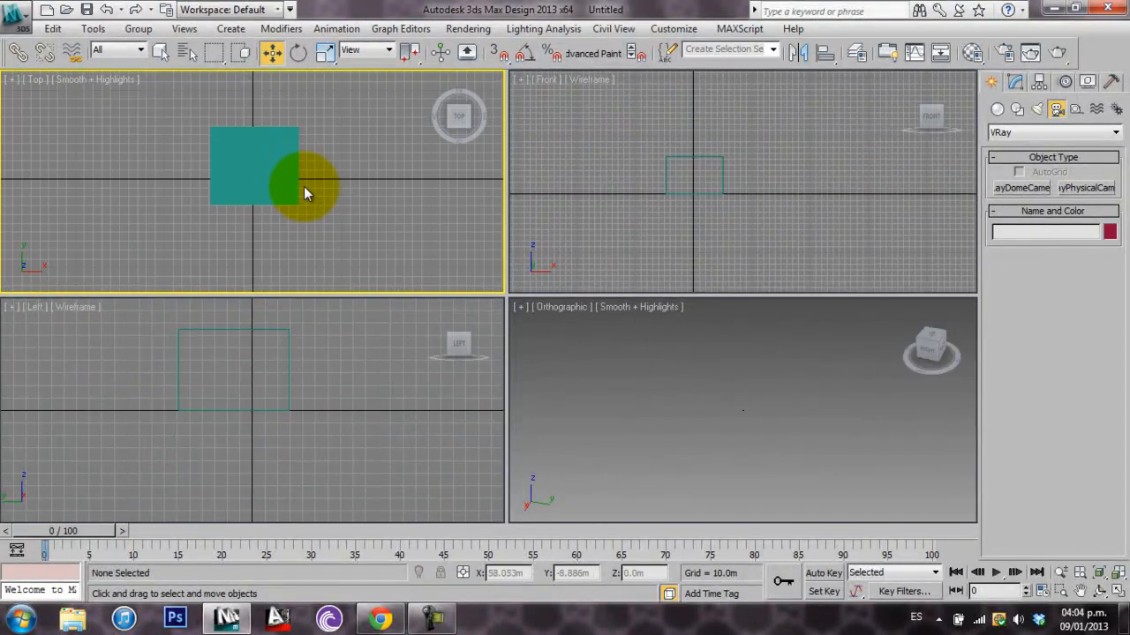
Maximize the Orthographic viewport and switch it to Perspective with the box framed
left_click(639, 335)
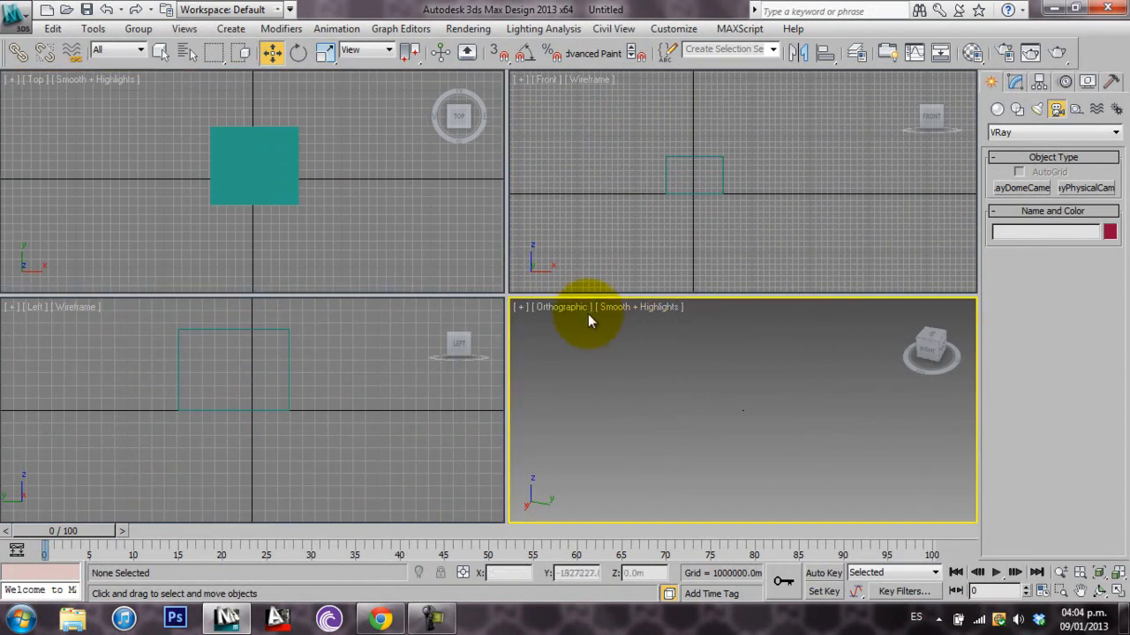
left_click(904, 307)
left_click(1118, 592)
middle_click_drag(565, 328, 616, 423)
scroll(526, 368, "down", 4)
Compare the projections by switching the viewport to Orthographic and back to Perspective
left_click(51, 80)
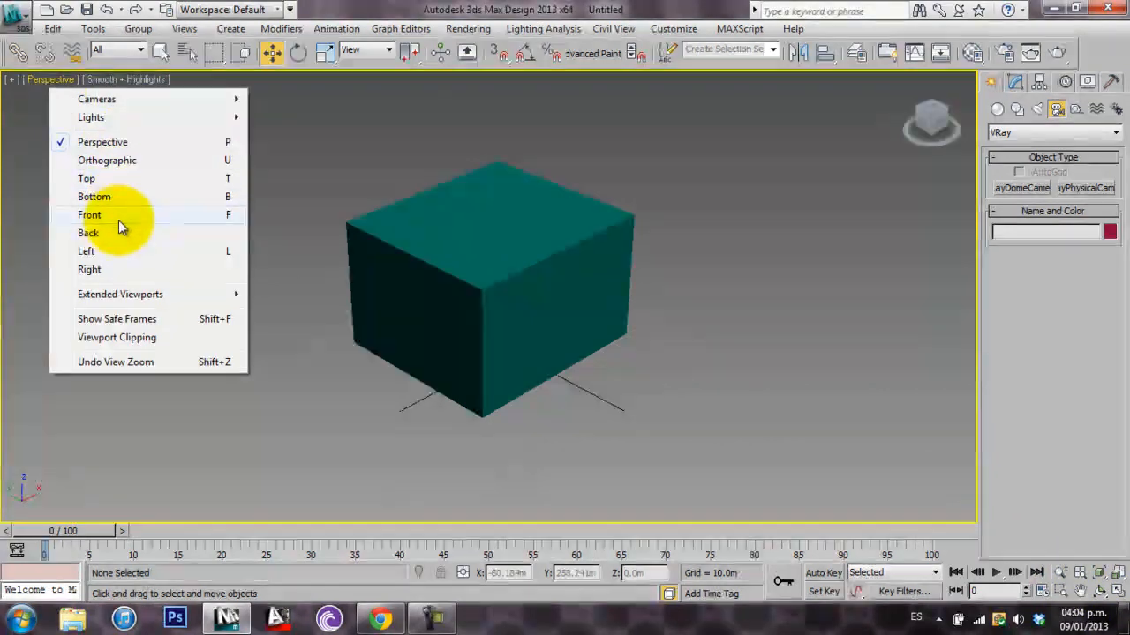
left_click(107, 161)
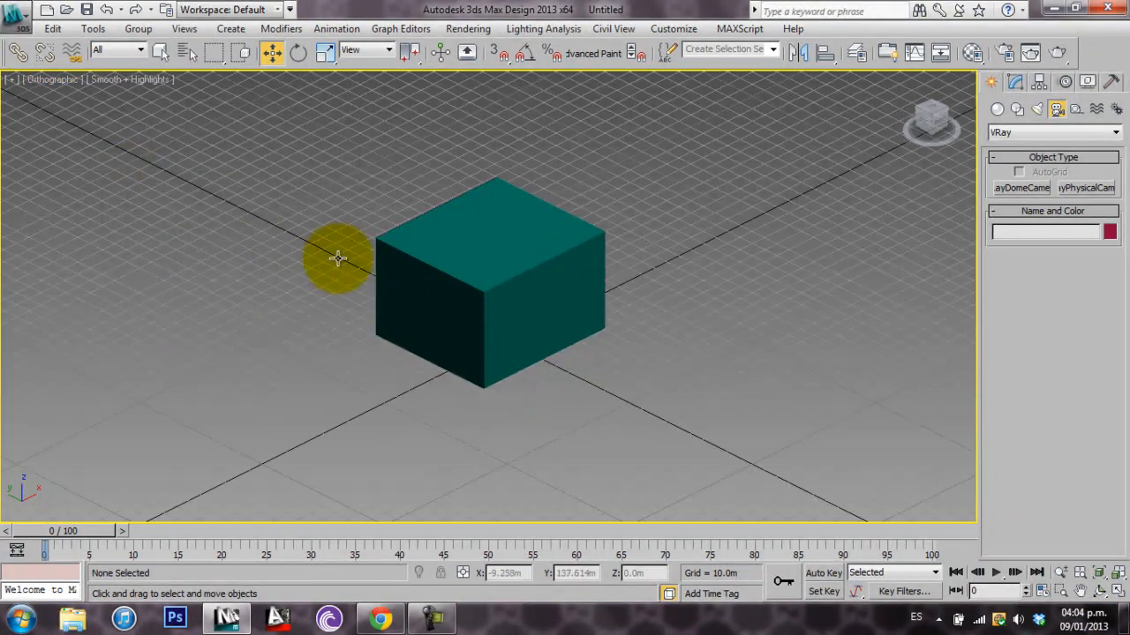
scroll(494, 288, "up", 5)
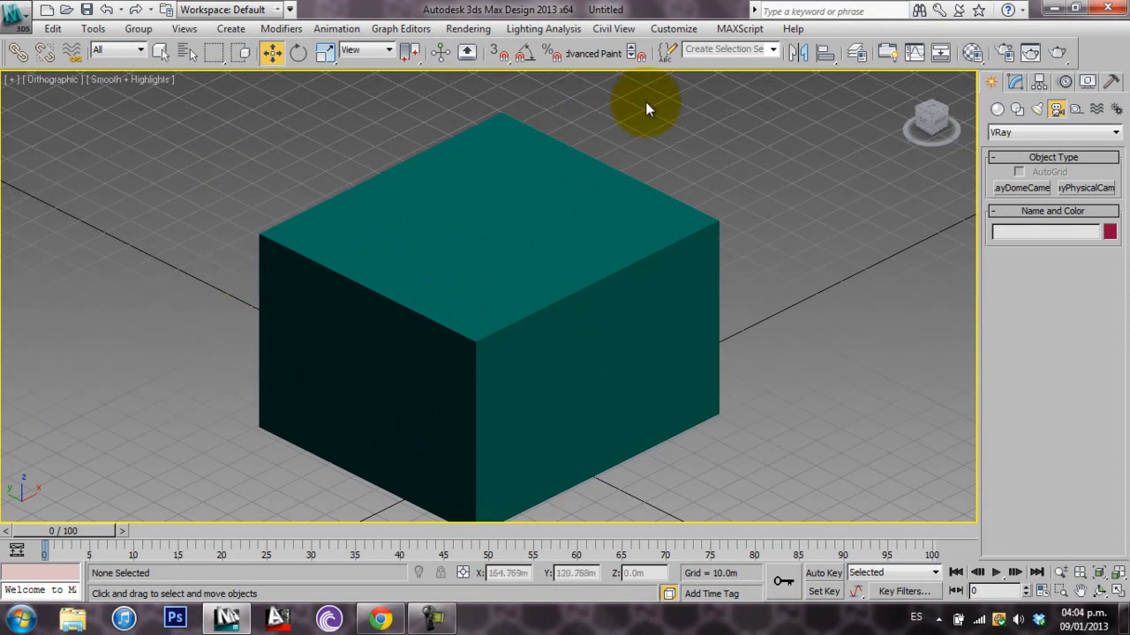
scroll(351, 188, "down", 3)
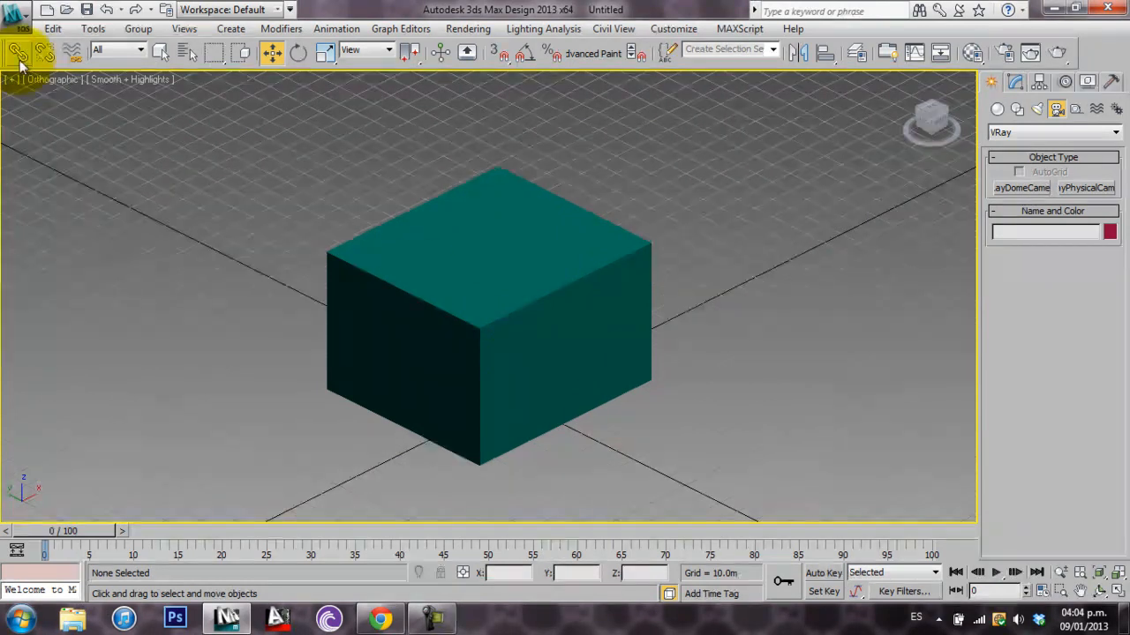
left_click(46, 81)
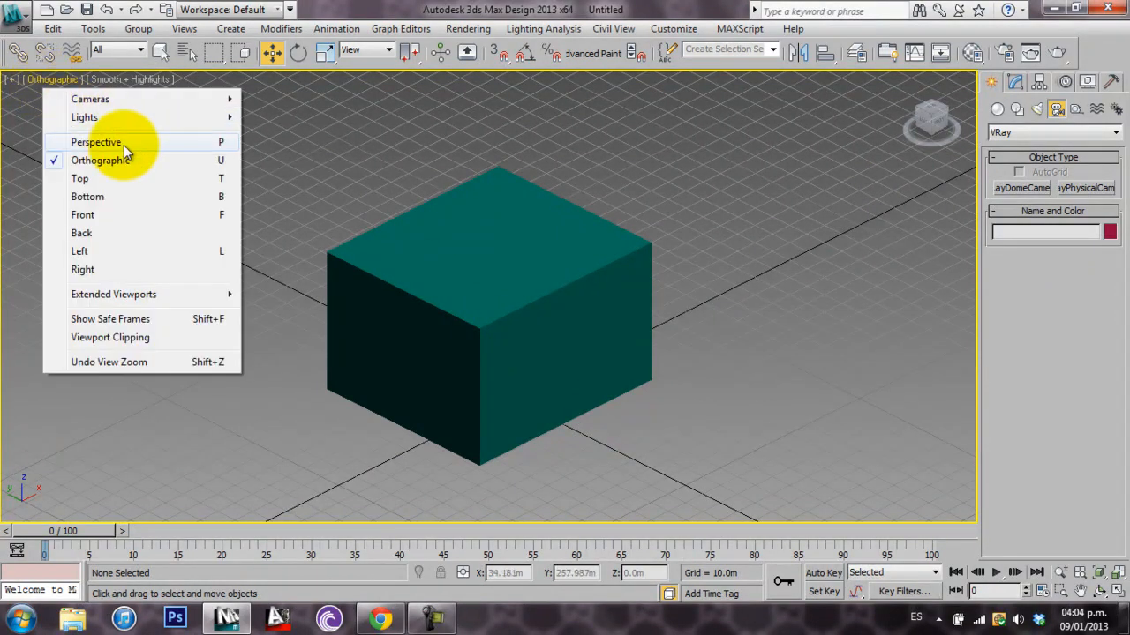
left_click(96, 143)
middle_click_drag(379, 253, 504, 307)
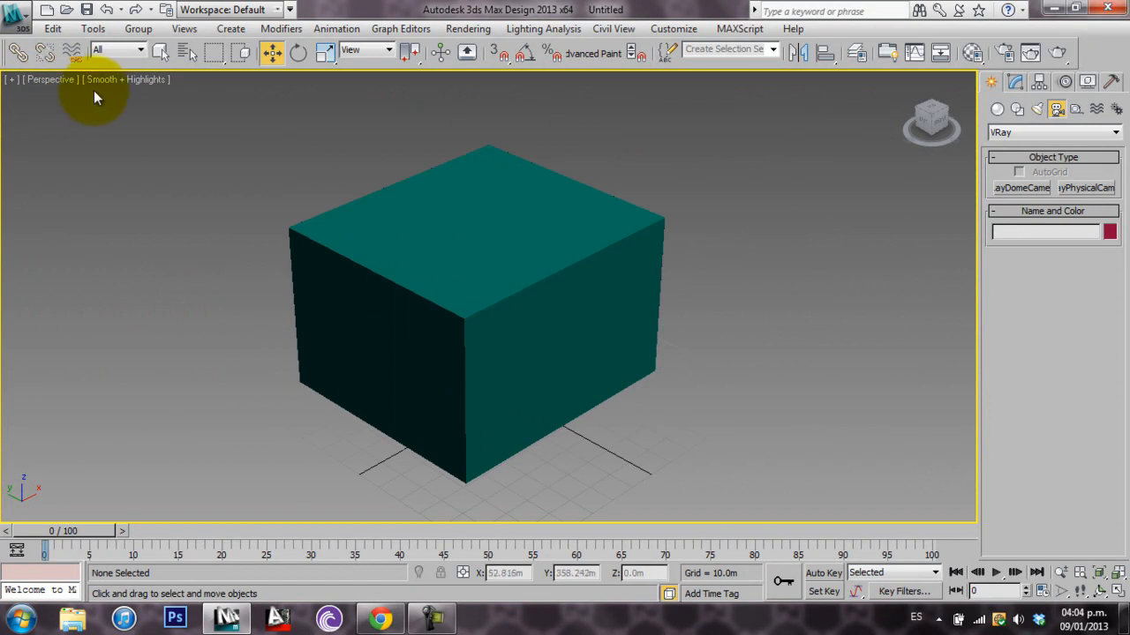
Display the box in Hidden Line and then in Flat shading
left_click(121, 79)
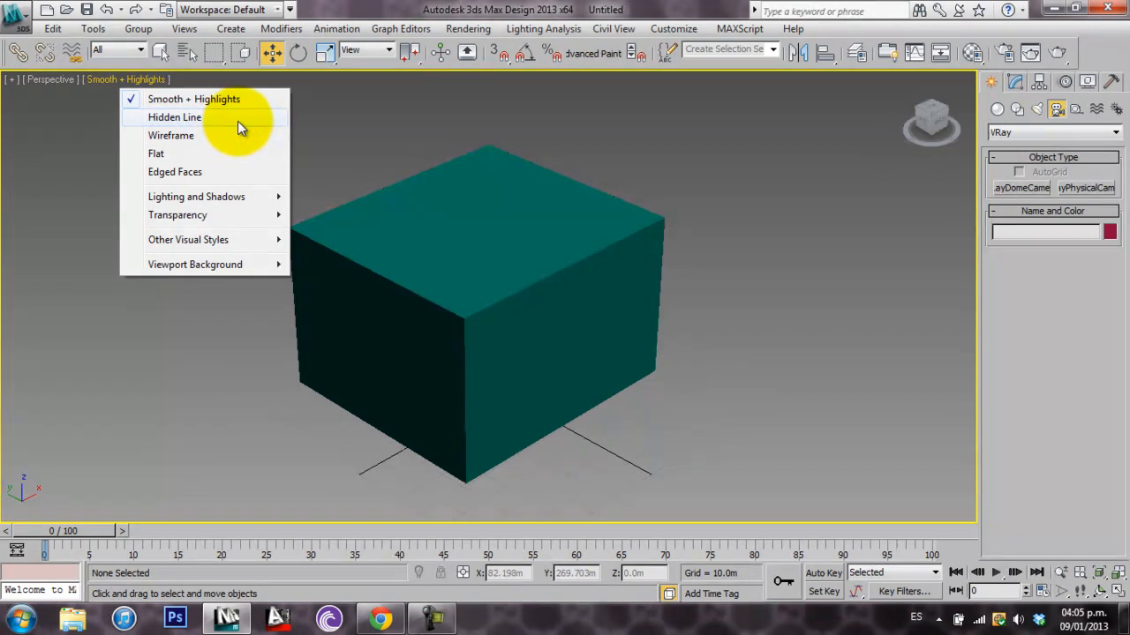
left_click(238, 121)
left_click(104, 80)
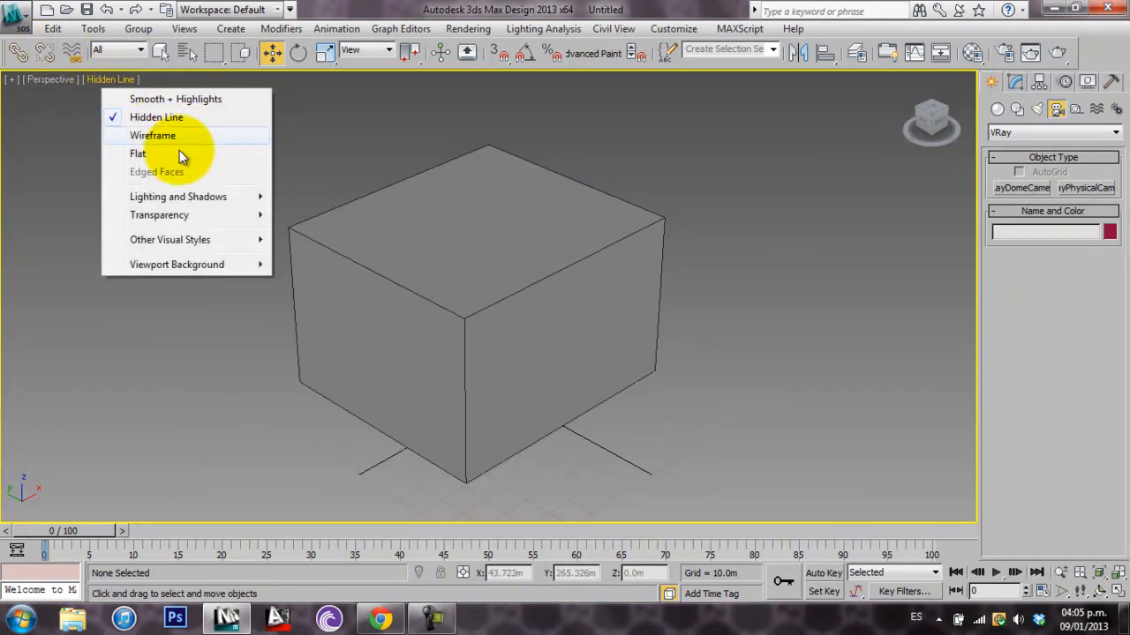
left_click(179, 153)
middle_click_drag(567, 352, 625, 290, "alt")
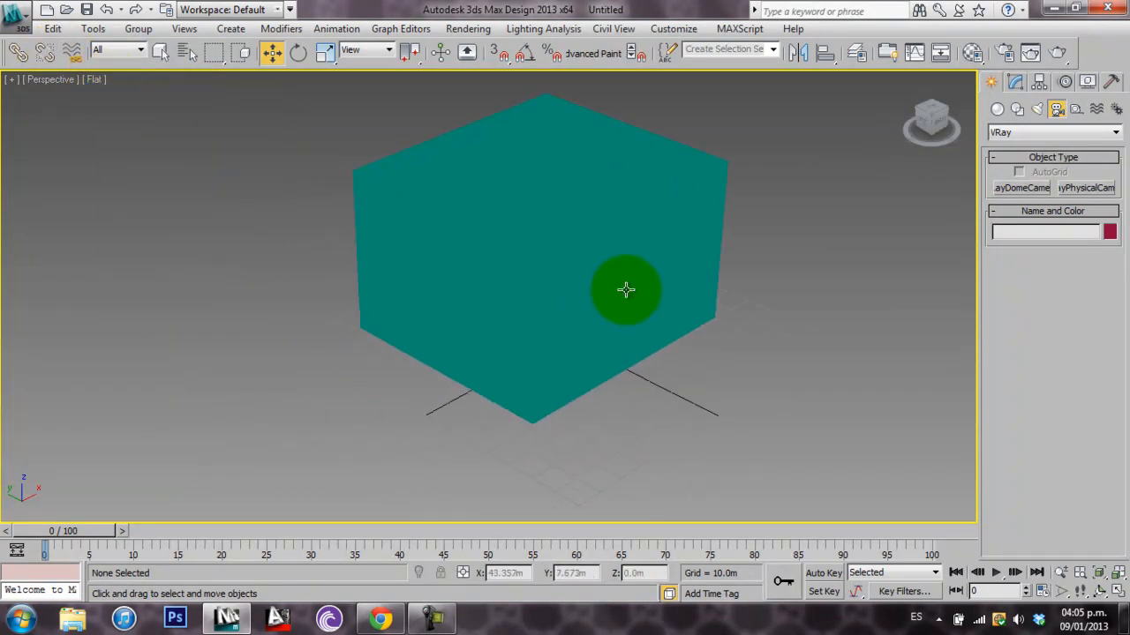
Set the viewport shading back to Smooth + Highlights
left_click(101, 79)
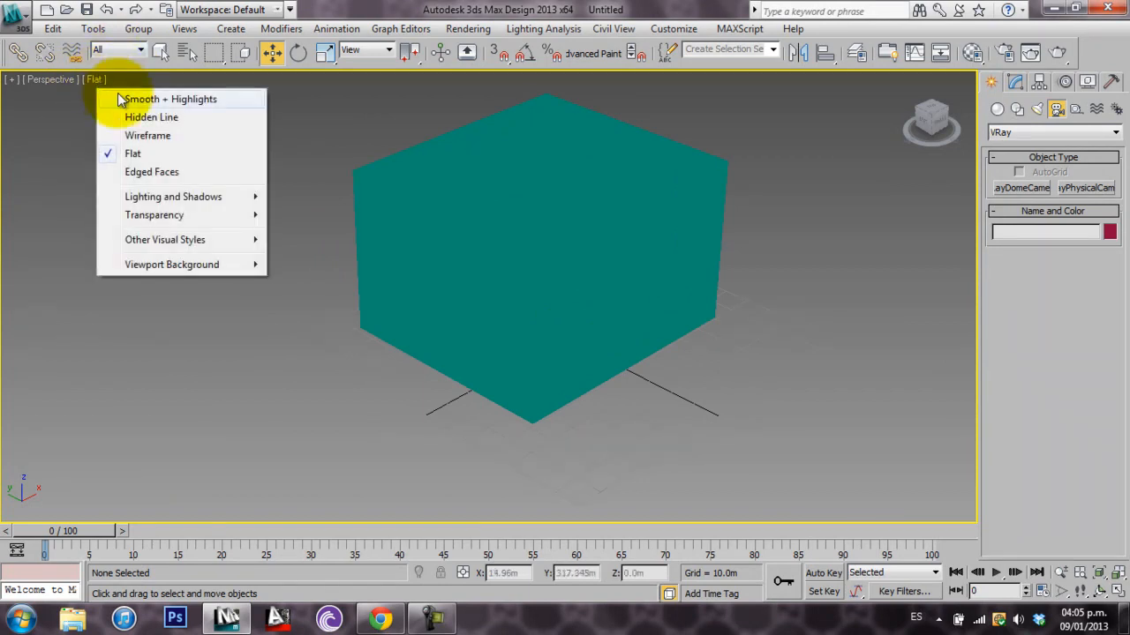
left_click(115, 94)
middle_click_drag(534, 327, 512, 312, "alt")
Create a VRaySun beside the box in the Perspective view, aimed toward it, and accept the V-Ray Sky environment map
left_click(1038, 110)
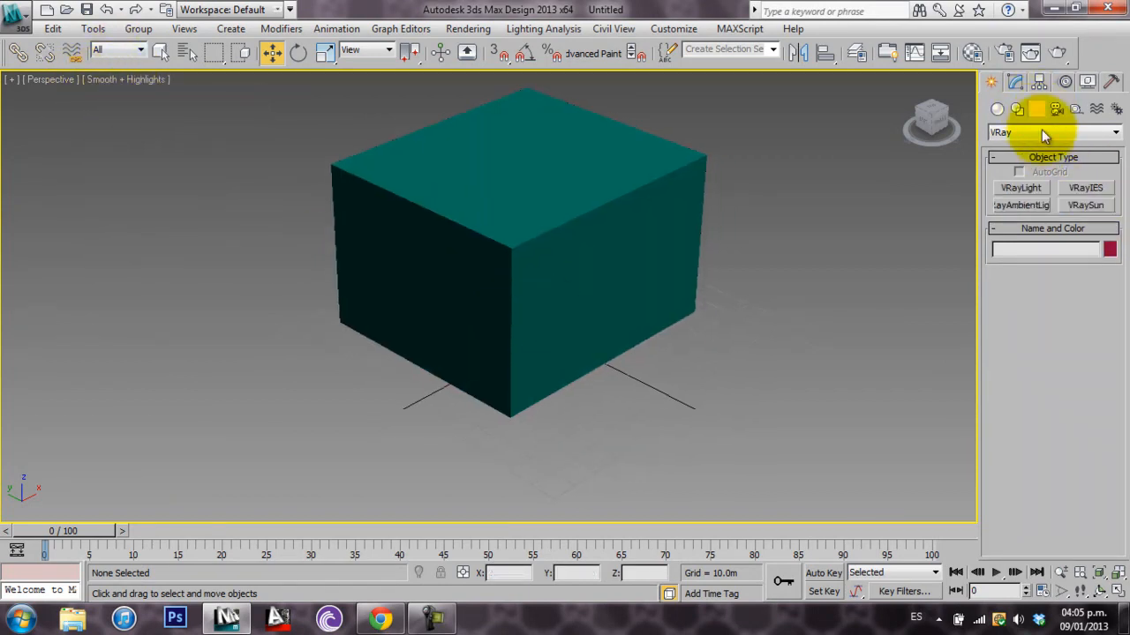
left_click(1047, 134)
left_click(1038, 164)
left_click(1086, 206)
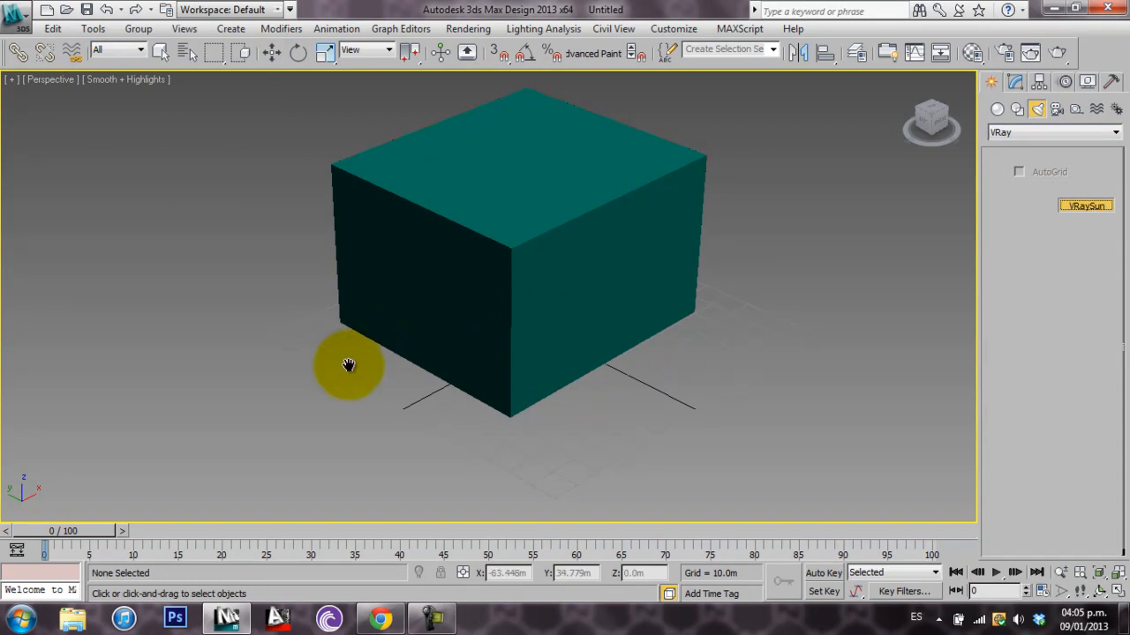
middle_click_drag(377, 345, 390, 327)
left_click_drag(185, 438, 407, 338)
left_click(609, 357)
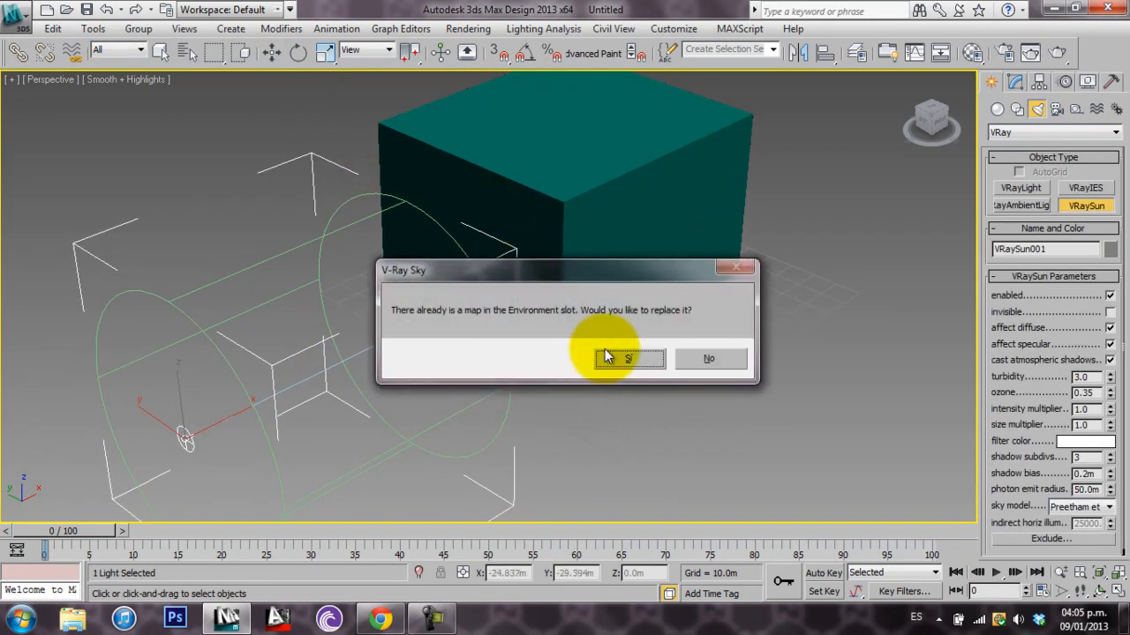
left_click(594, 356)
Move the sun to about X -159 m, Y 26 m, Z 38 m
left_click(271, 52)
mouse_move(182, 397)
left_mouse_down()
mouse_move(171, 333)
mouse_move(147, 353)
mouse_move(411, 472)
mouse_move(159, 345)
mouse_move(179, 379)
mouse_move(164, 353)
mouse_move(183, 334)
mouse_move(198, 175)
mouse_move(200, 284)
mouse_move(237, 256)
mouse_move(238, 267)
left_mouse_up()
middle_click_drag(405, 278, 538, 282, "alt")
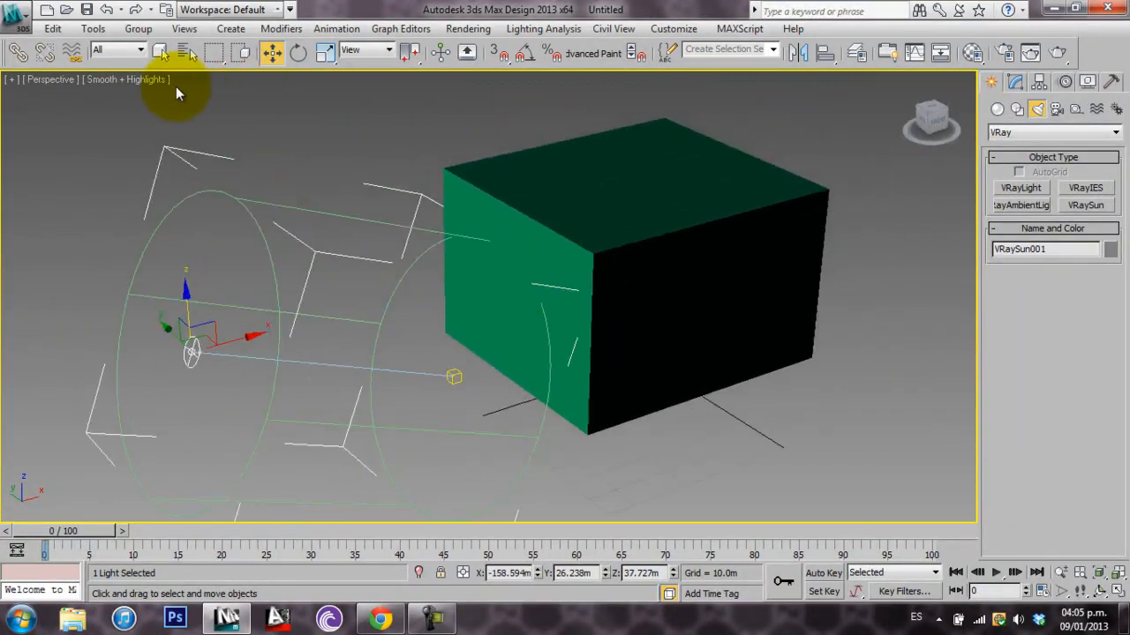
Set the viewport to be illuminated with default lights instead of scene lights
left_click(141, 79)
mouse_move(228, 196)
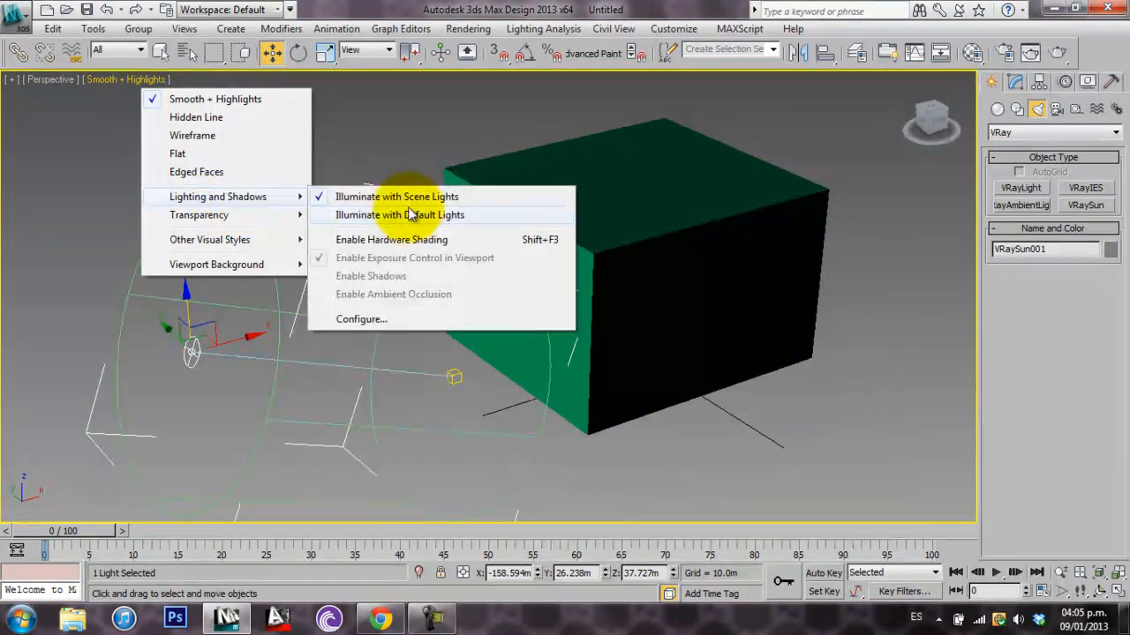
left_click(416, 218)
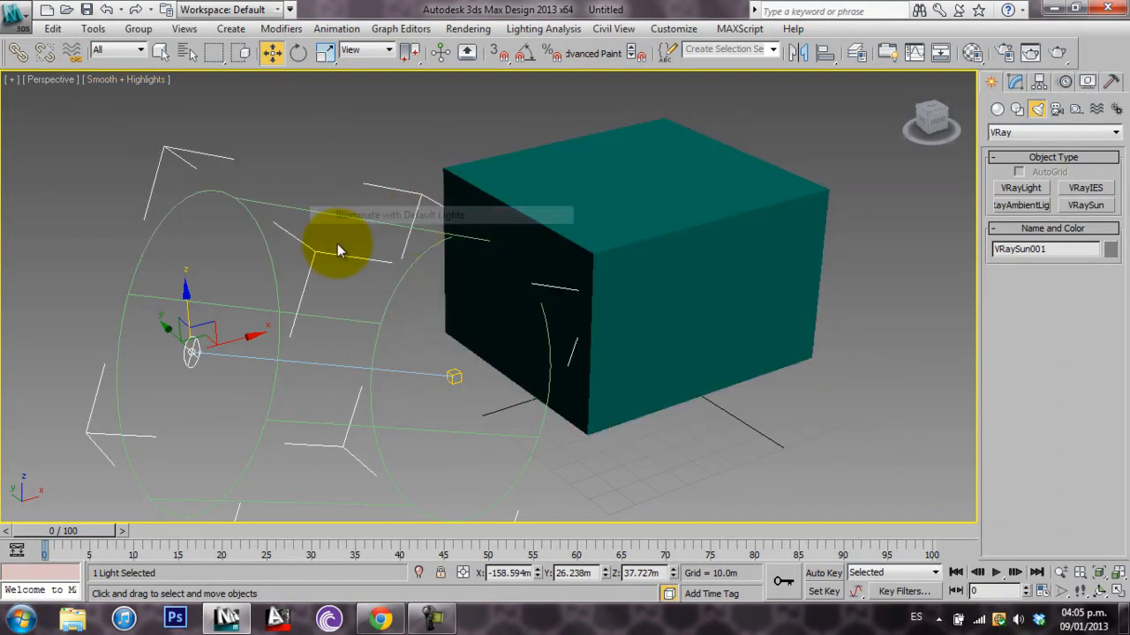
Move the sun farther from the box to about Y 120 m, Z 35 m, and deselect it
left_click_drag(184, 307, 135, 224)
left_click(323, 134)
mouse_move(758, 316)
middle_mouse_down("alt")
mouse_move(633, 300)
mouse_move(714, 327)
mouse_move(673, 303)
mouse_move(623, 295)
mouse_move(525, 313)
mouse_move(638, 303)
mouse_move(716, 313)
mouse_move(671, 270)
mouse_move(750, 330)
mouse_move(831, 287)
mouse_move(698, 302)
mouse_move(745, 308)
middle_mouse_up("alt")
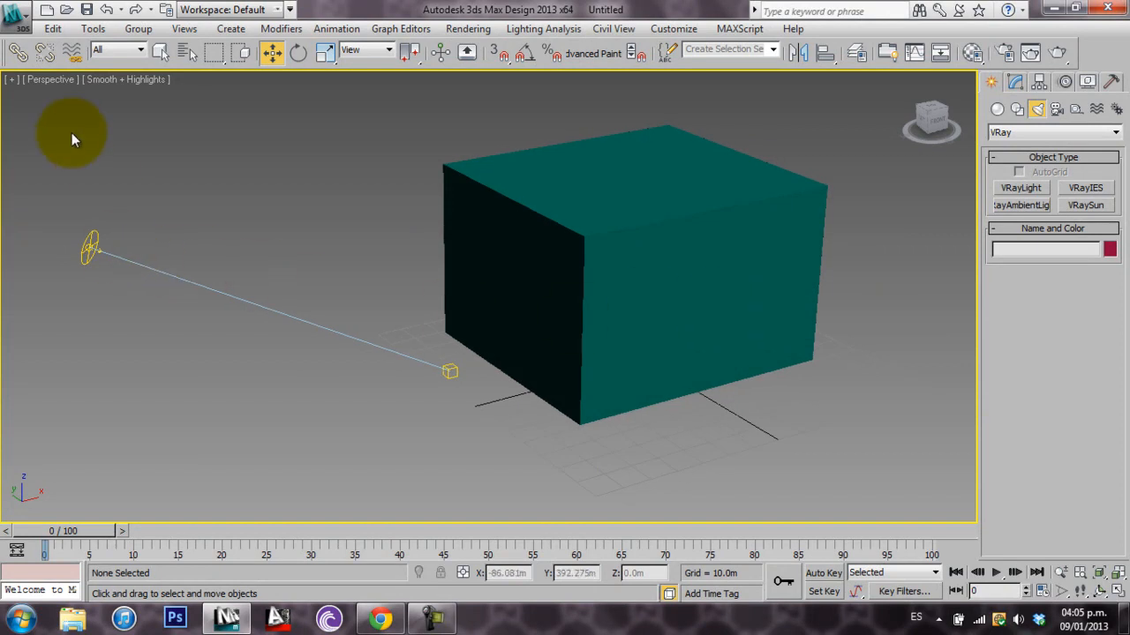
left_click(124, 79)
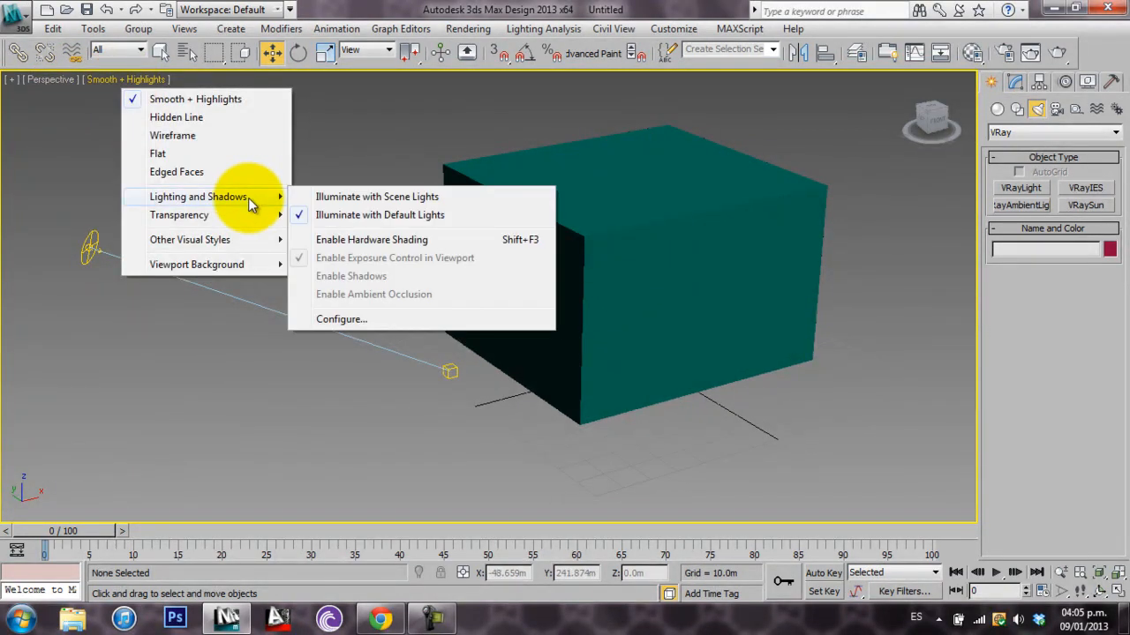
mouse_move(265, 217)
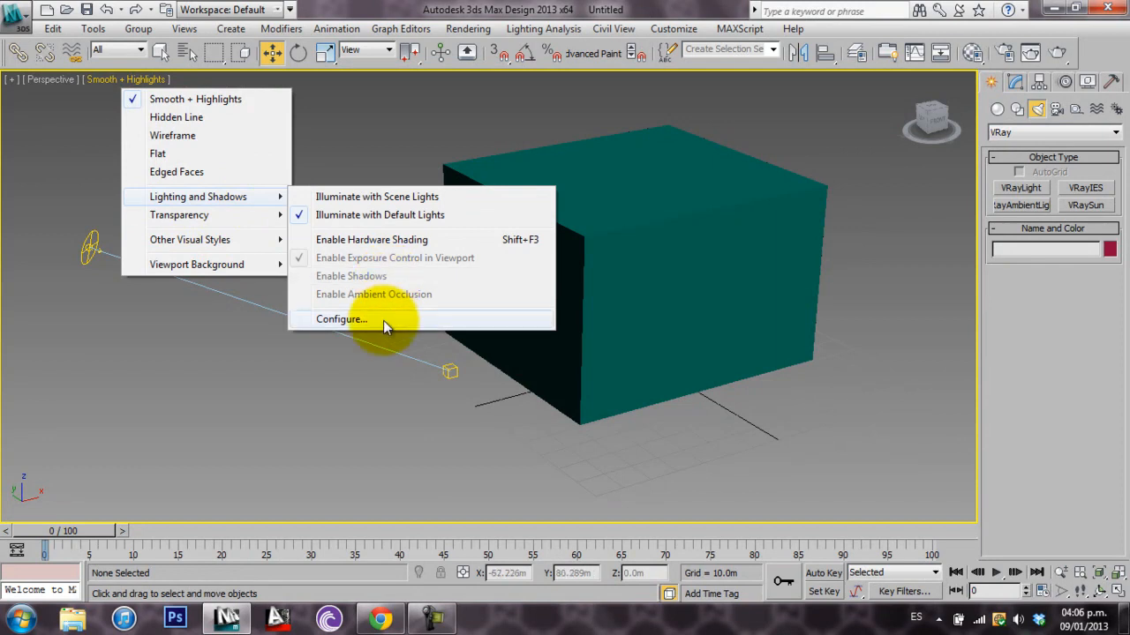
mouse_move(281, 264)
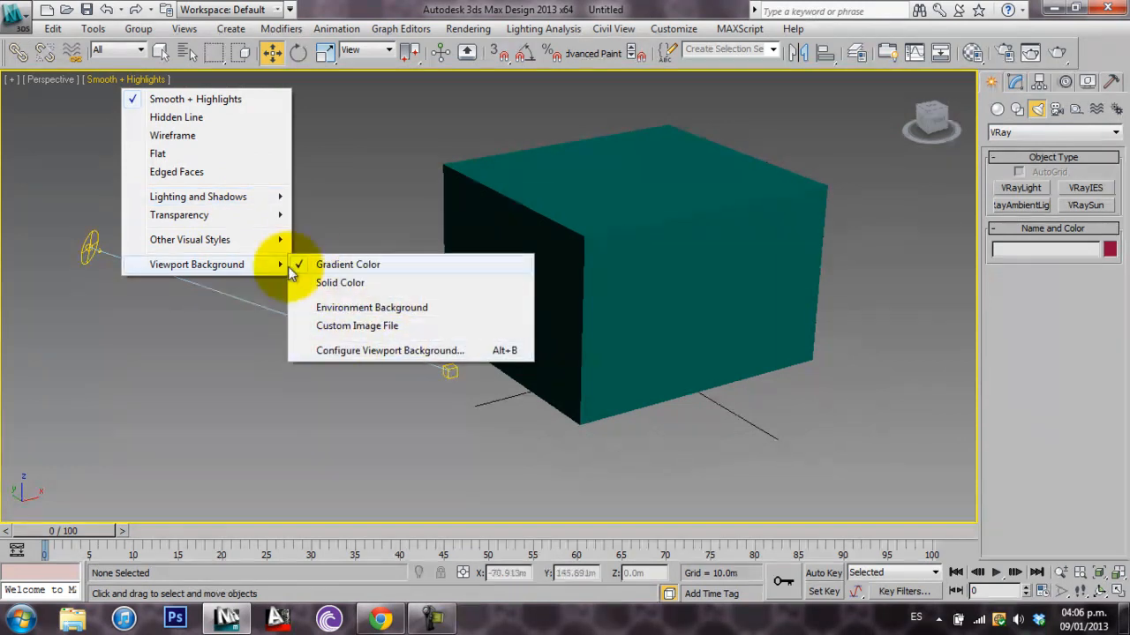
mouse_move(264, 241)
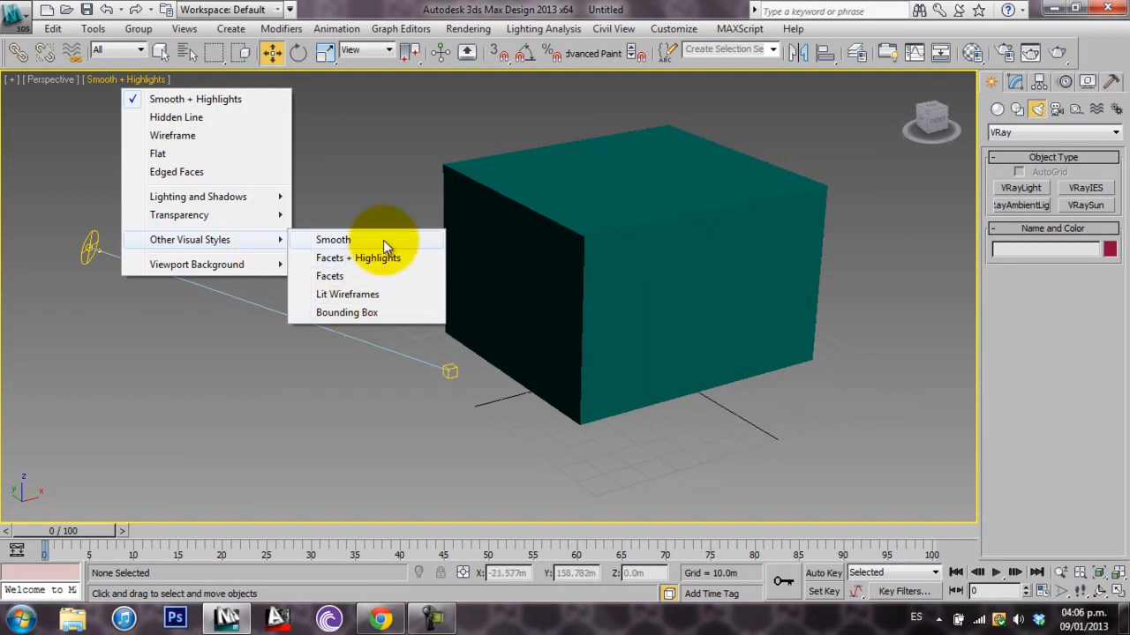
left_click(349, 161)
left_click(96, 243)
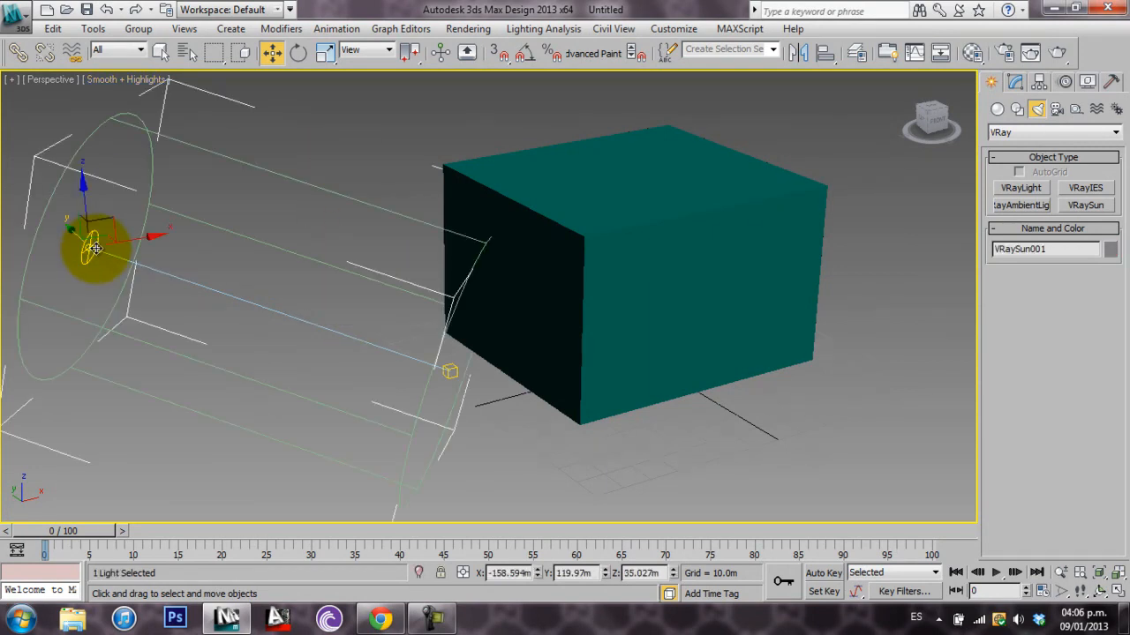
left_click(377, 161)
middle_click_drag(220, 252, 193, 318)
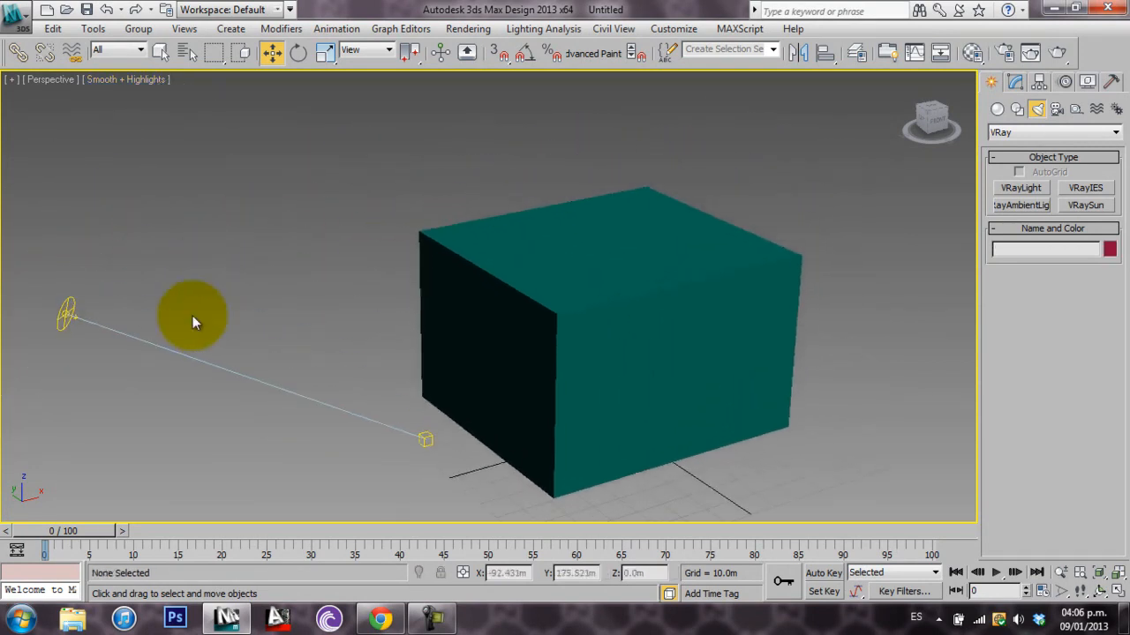
Enable Edged Faces and set the viewport shading to Flat
left_click(131, 82)
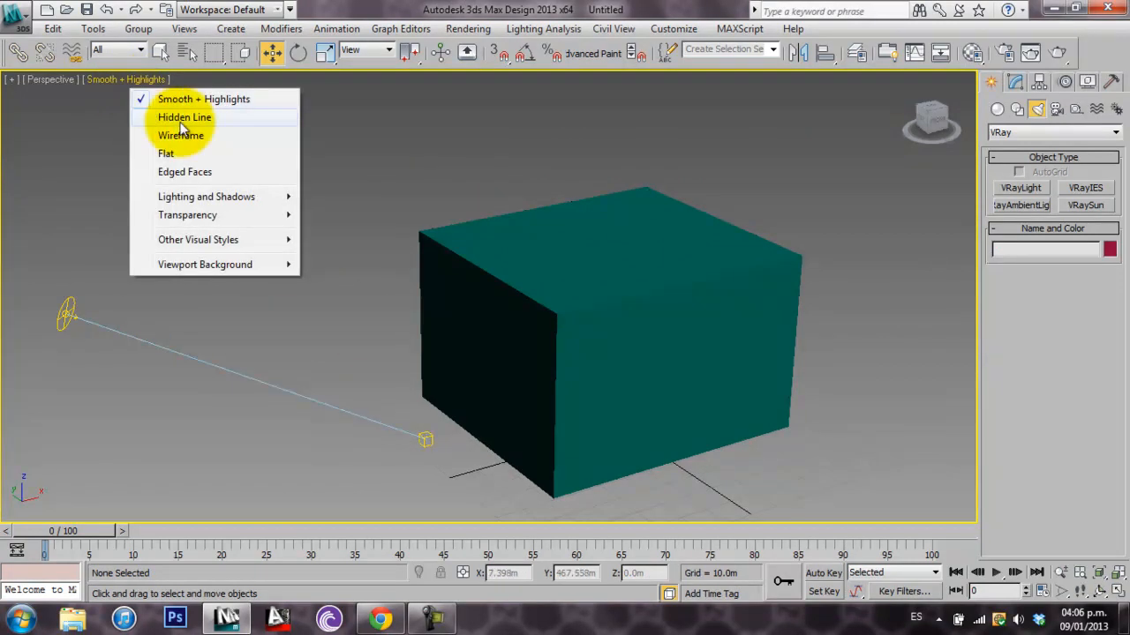
left_click(204, 173)
left_click(173, 81)
left_click(214, 151)
middle_click_drag(484, 341, 485, 272)
scroll(494, 287, "down", 3)
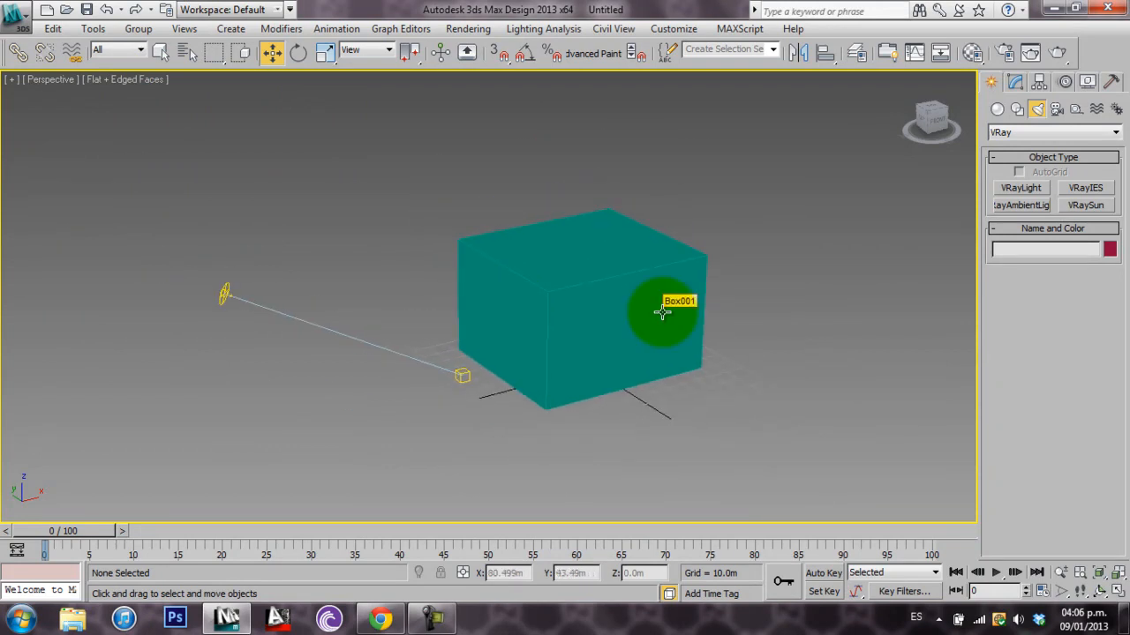
Try region selections around the scene, ending with the sun, its target and the box selected
left_click_drag(415, 366, 834, 475)
left_click(150, 138)
left_click(167, 125)
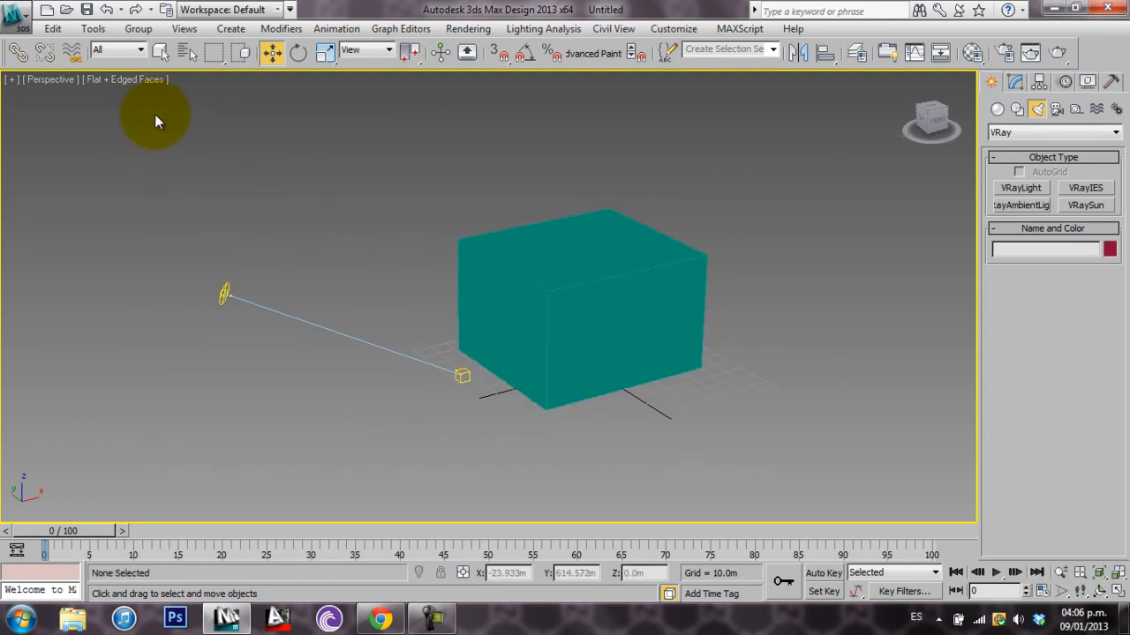
left_click_drag(709, 454, 855, 480)
left_click(186, 144)
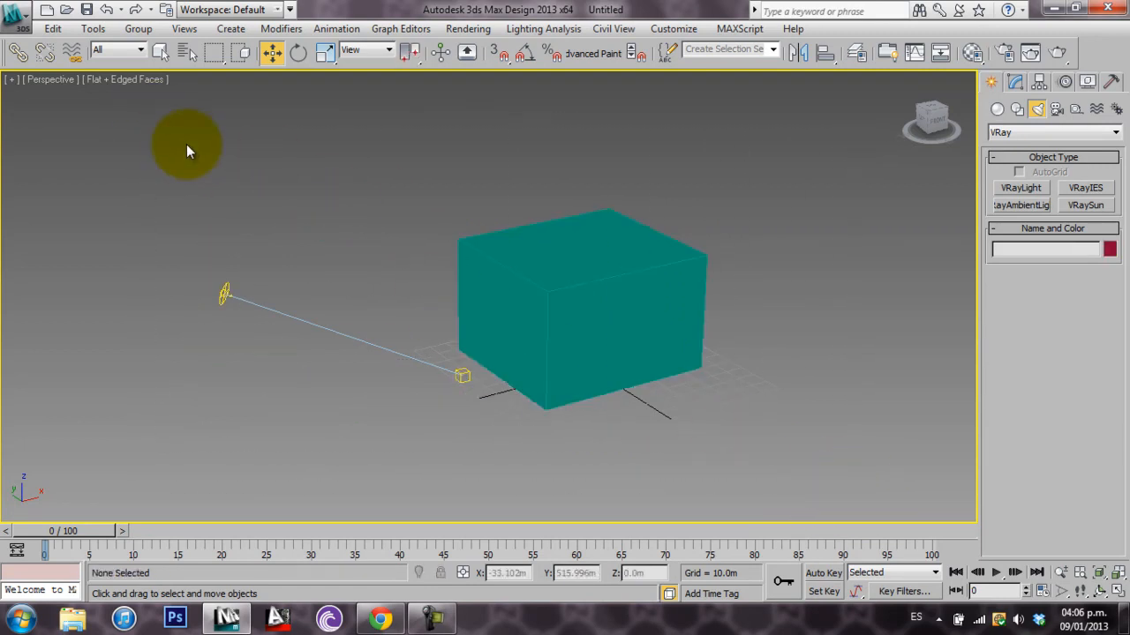
left_click_drag(299, 231, 857, 494)
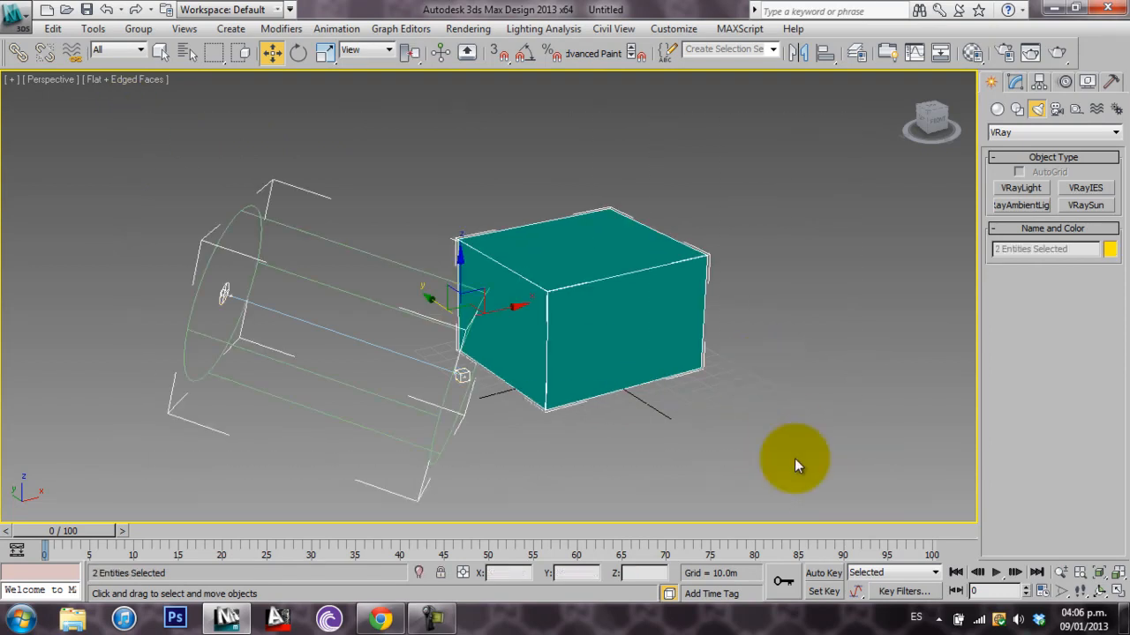